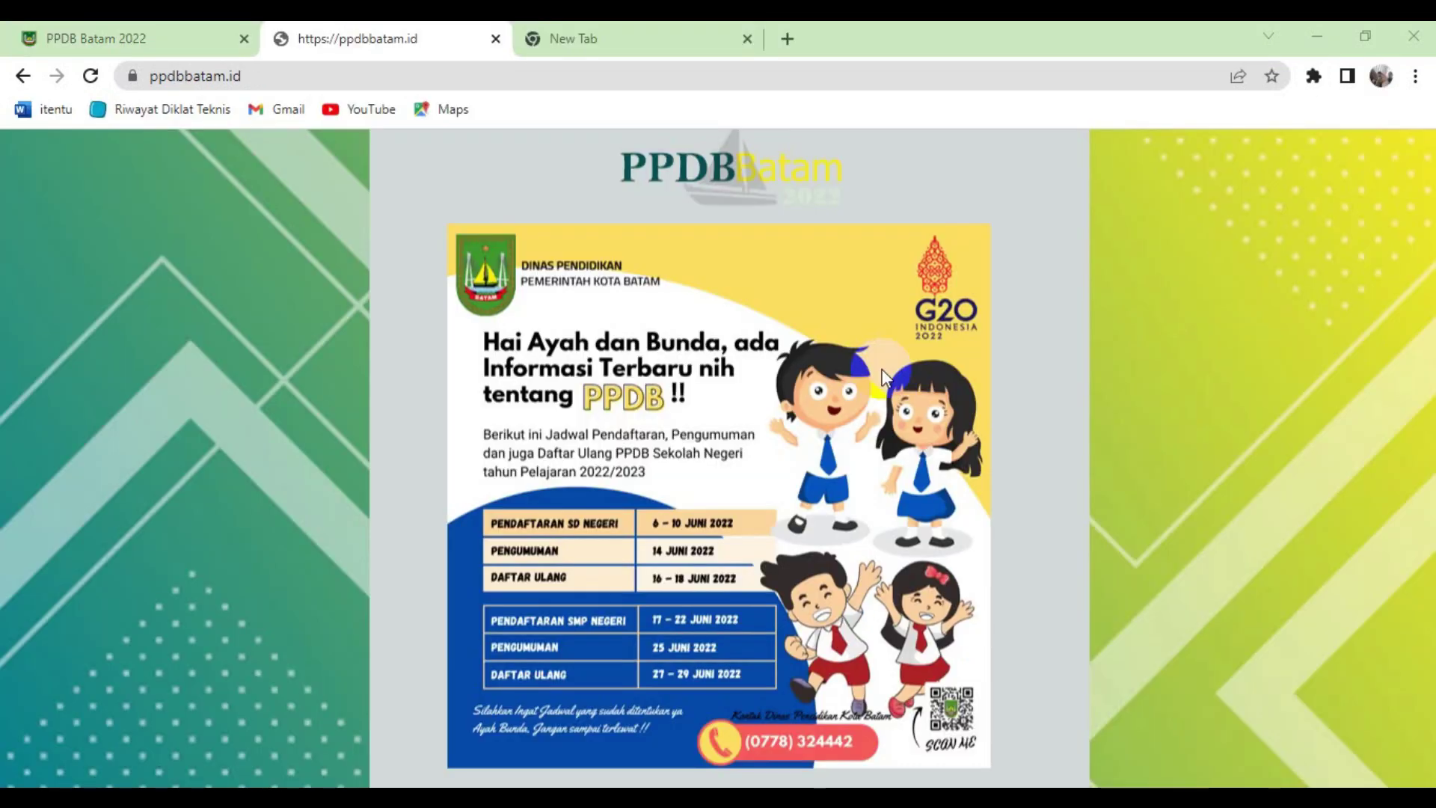
{"action": "left_click", "coordinate": [628, 55]}
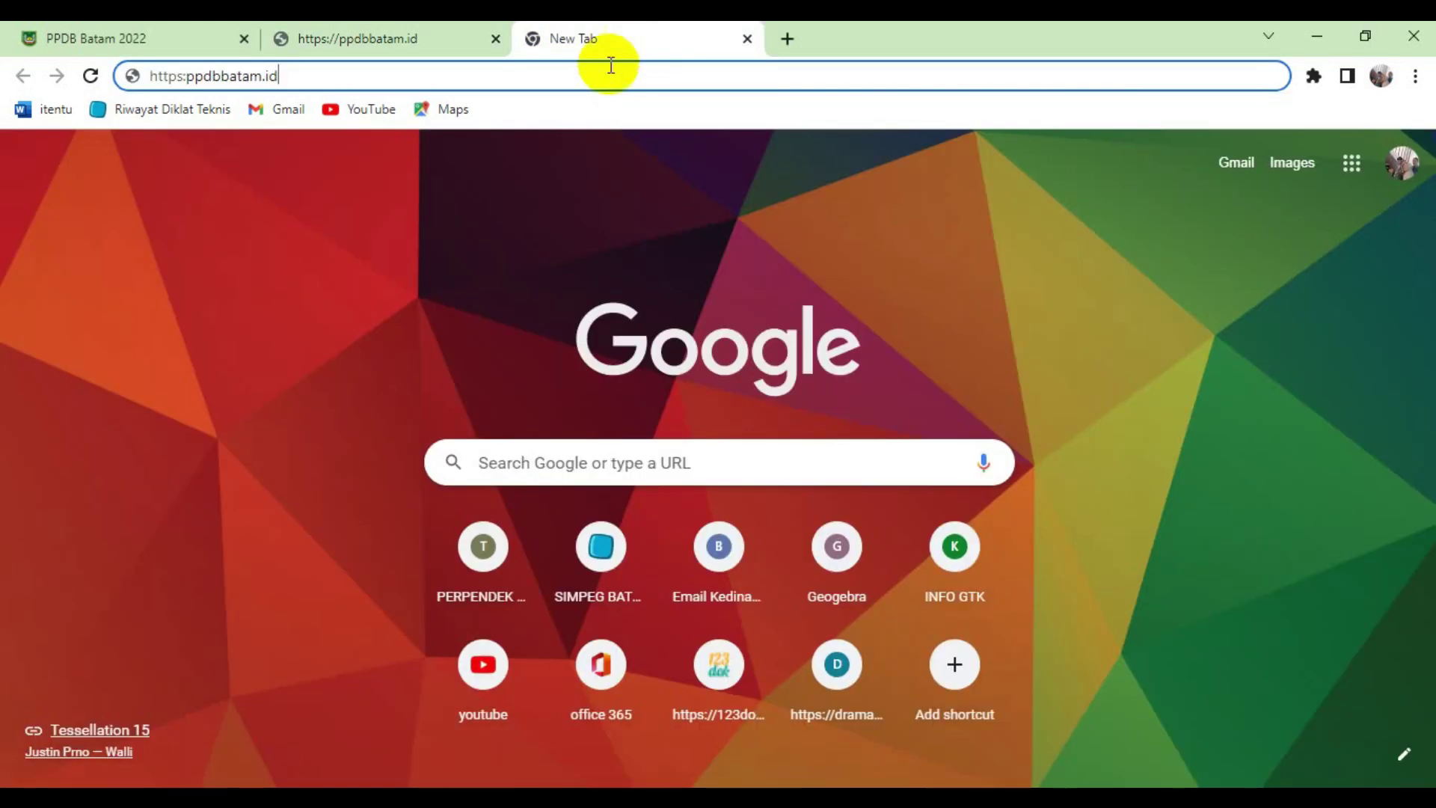
{"action": "left_click", "coordinate": [187, 76]}
{"action": "type", "text": "//"}
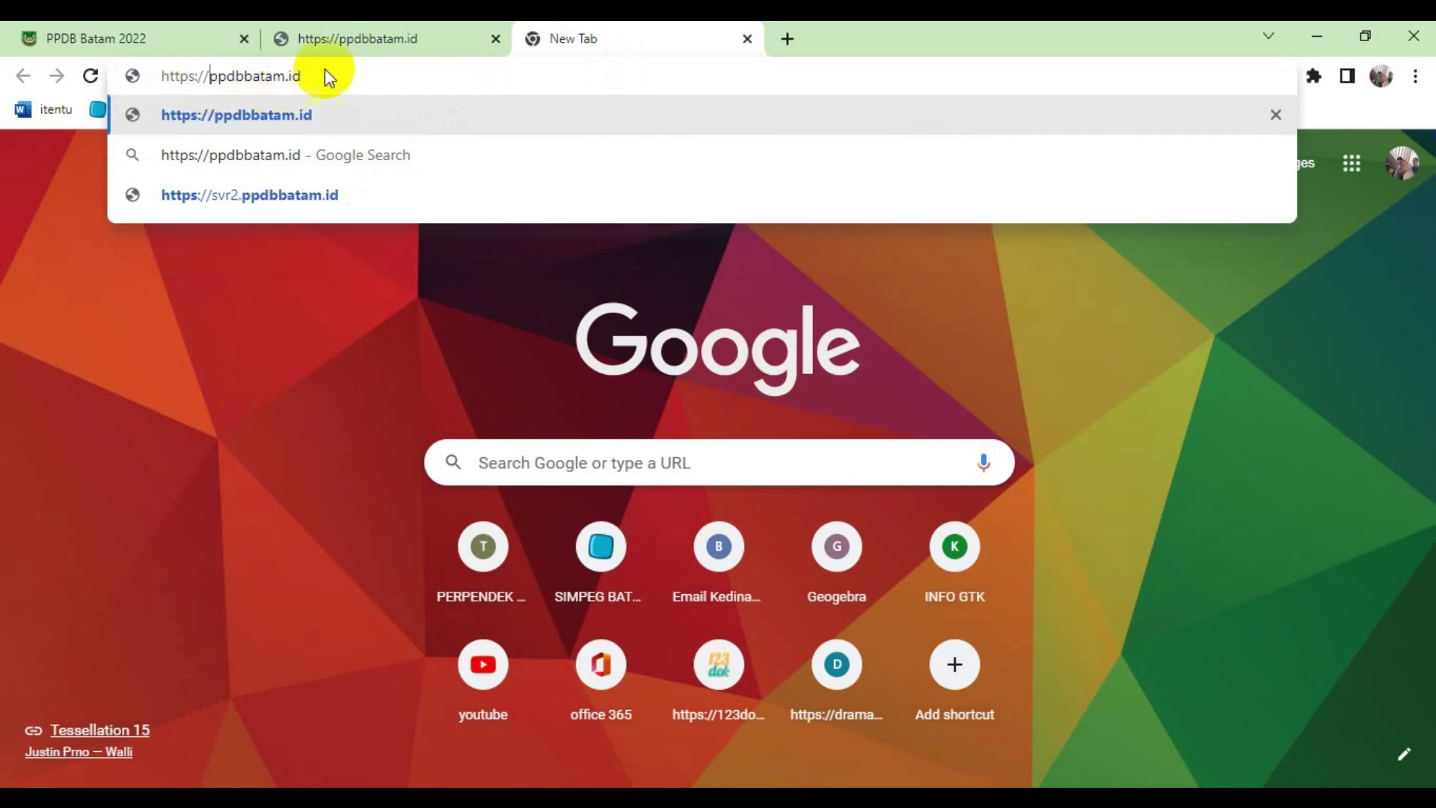
{"action": "left_click", "coordinate": [368, 30]}
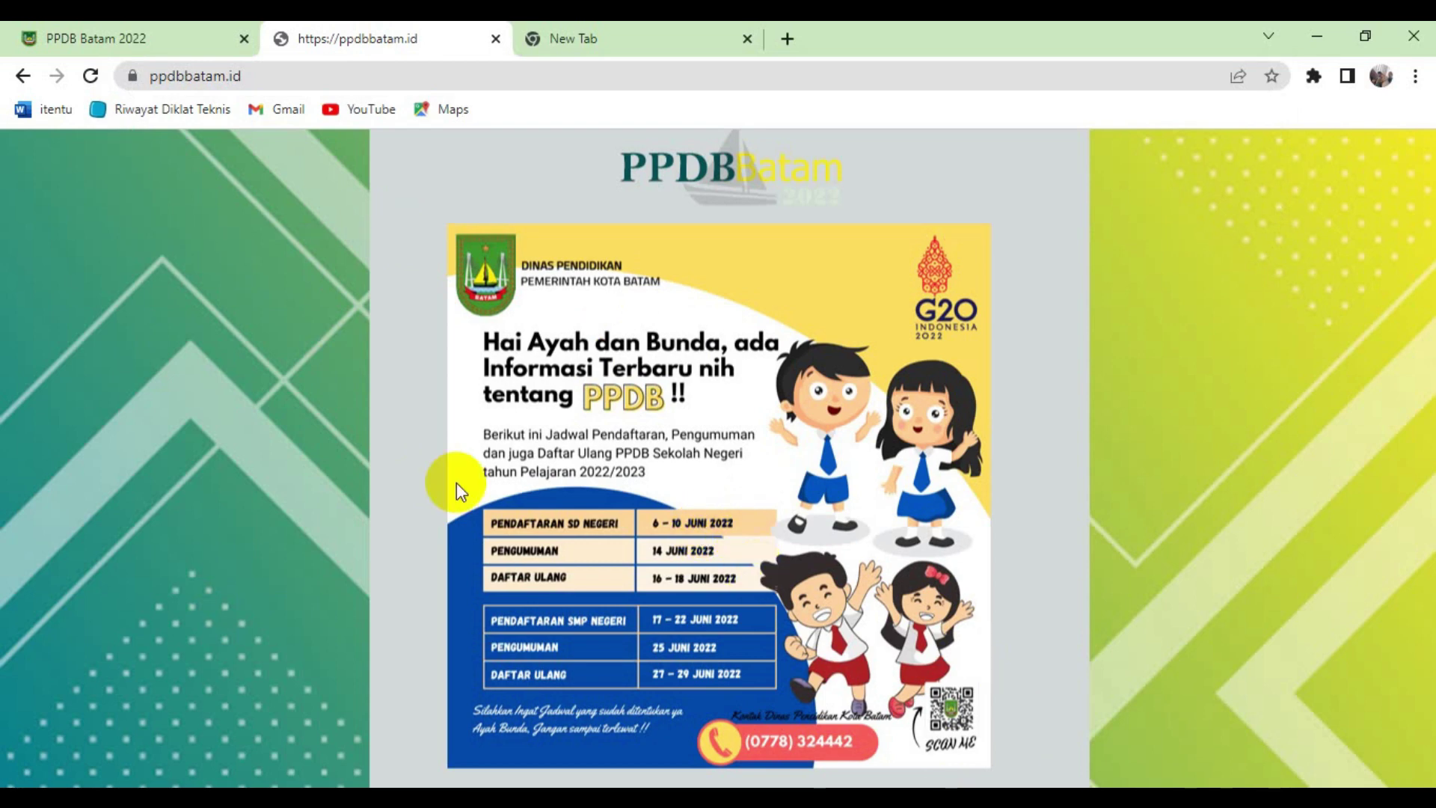
{"action": "left_click", "coordinate": [105, 38]}
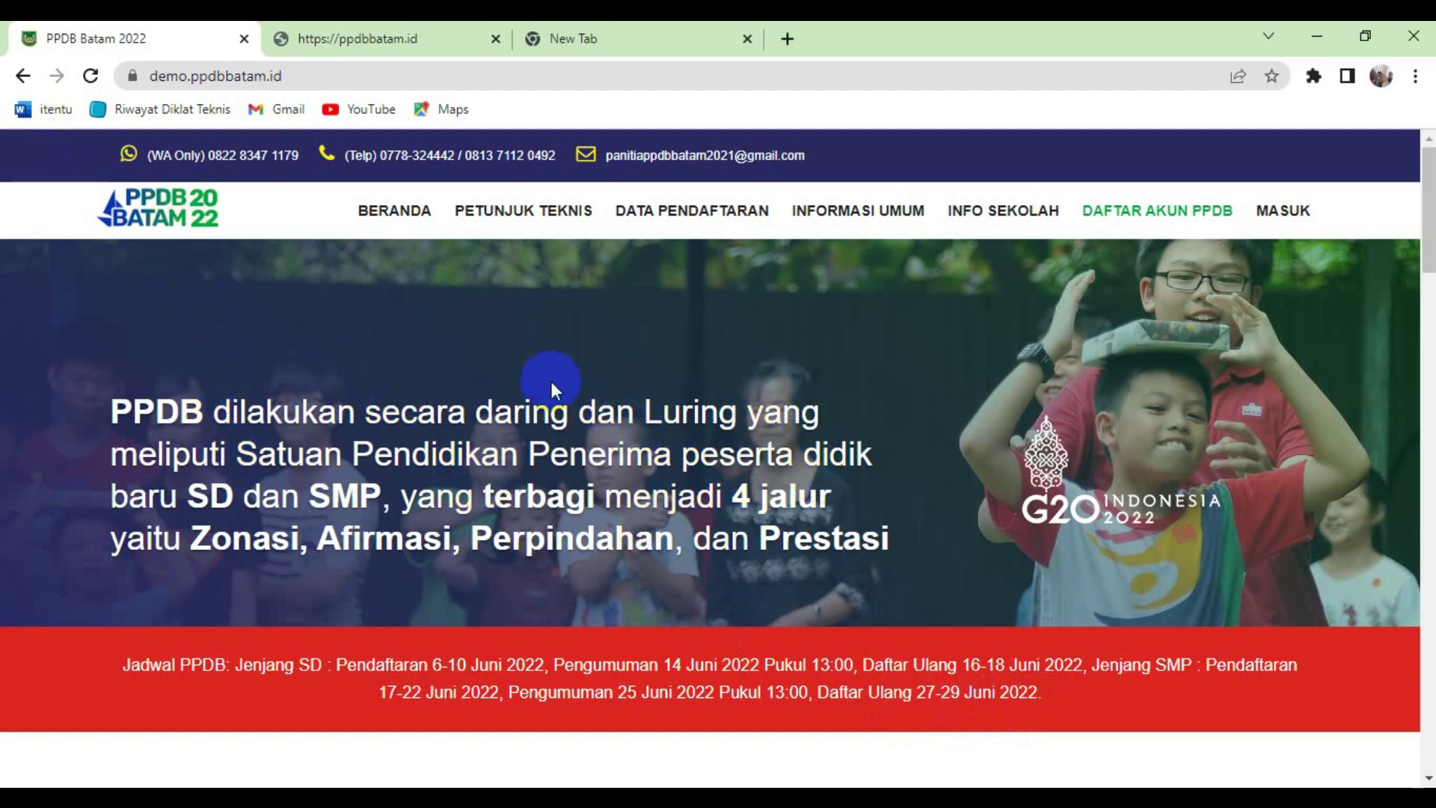
{"action": "left_click", "coordinate": [331, 36]}
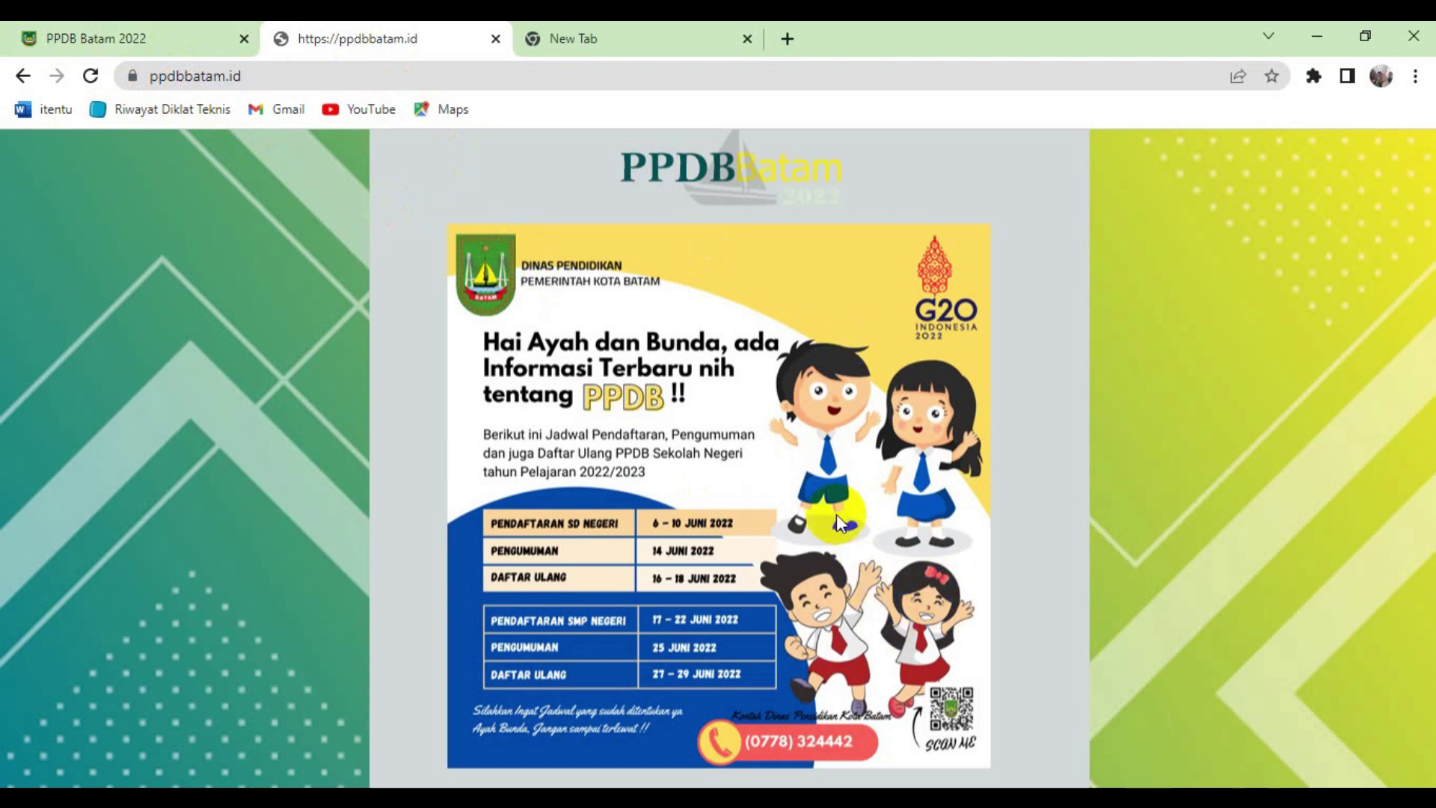
{"action": "left_click", "coordinate": [123, 39]}
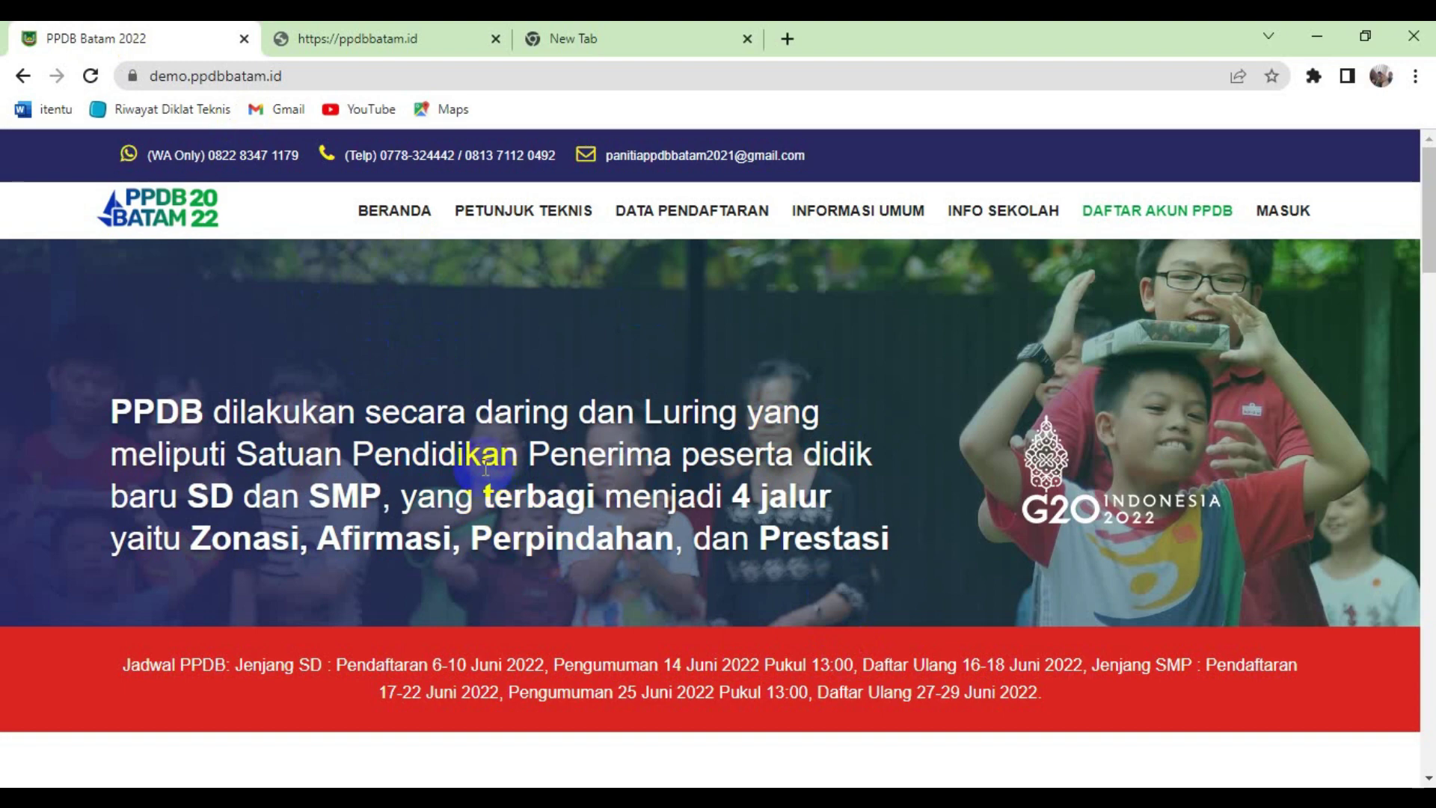
{"action": "scroll", "coordinate": [487, 468], "scroll_direction": "down", "scroll_amount": 7}
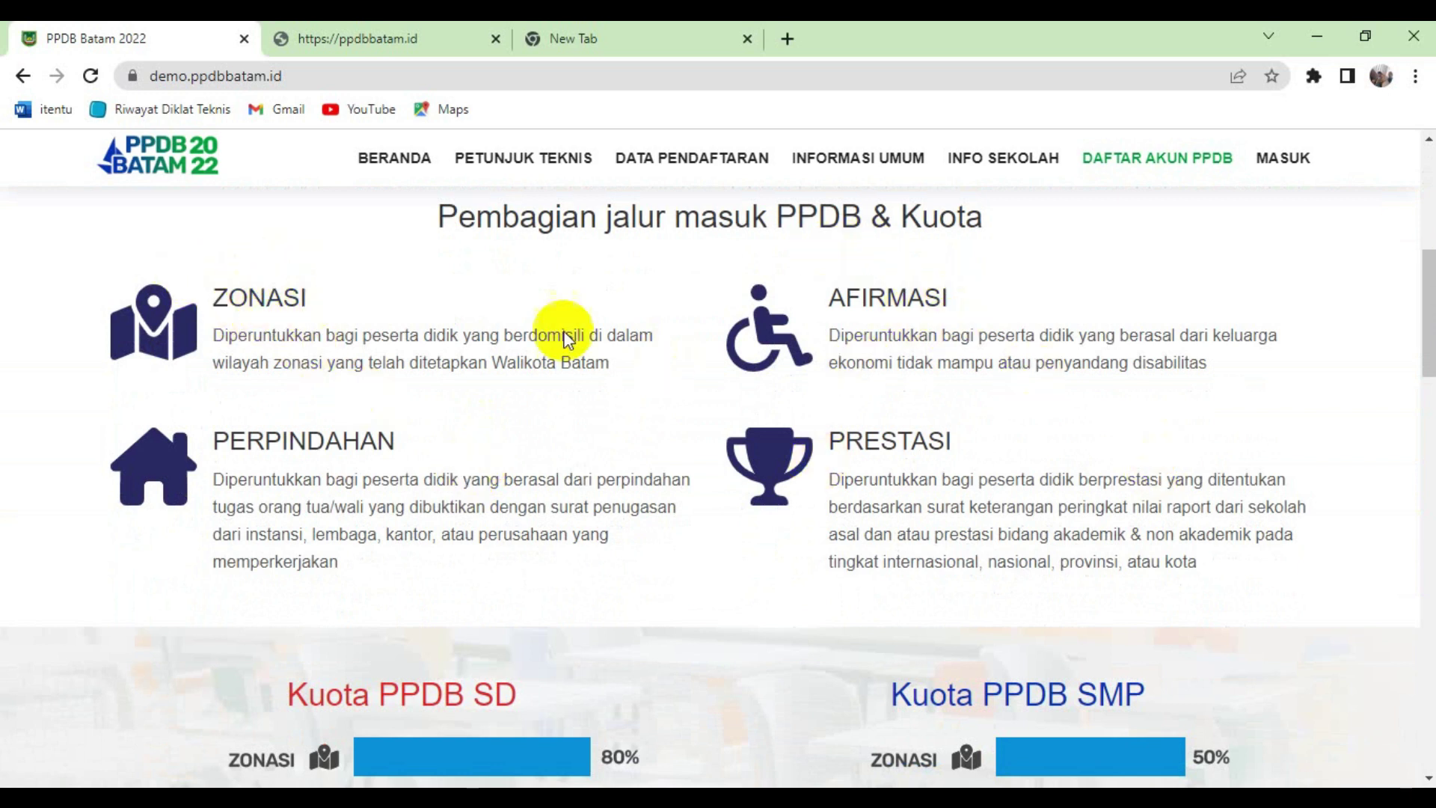
{"action": "scroll", "coordinate": [1002, 447], "scroll_direction": "down", "scroll_amount": 5}
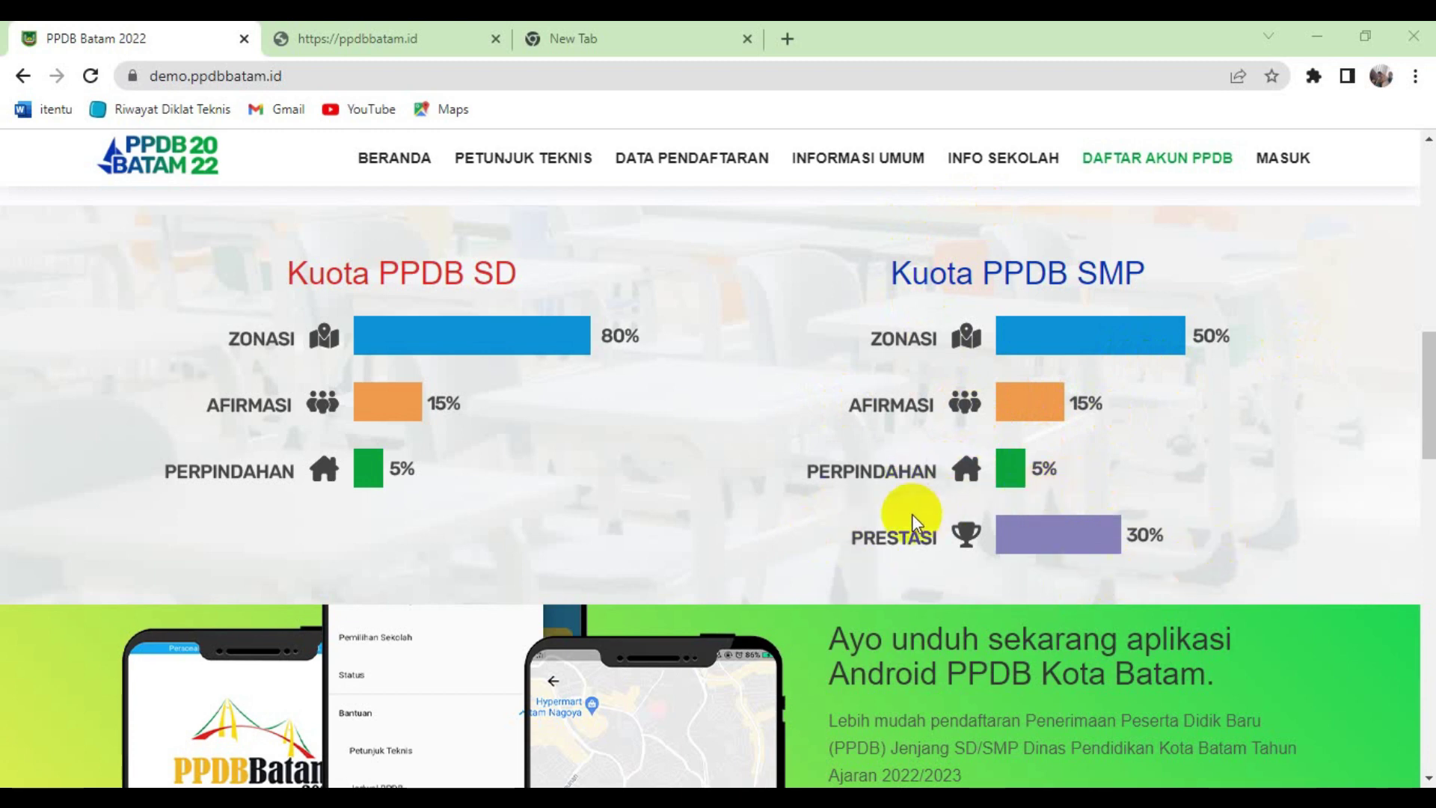
{"action": "scroll", "coordinate": [720, 540], "scroll_direction": "up", "scroll_amount": 9}
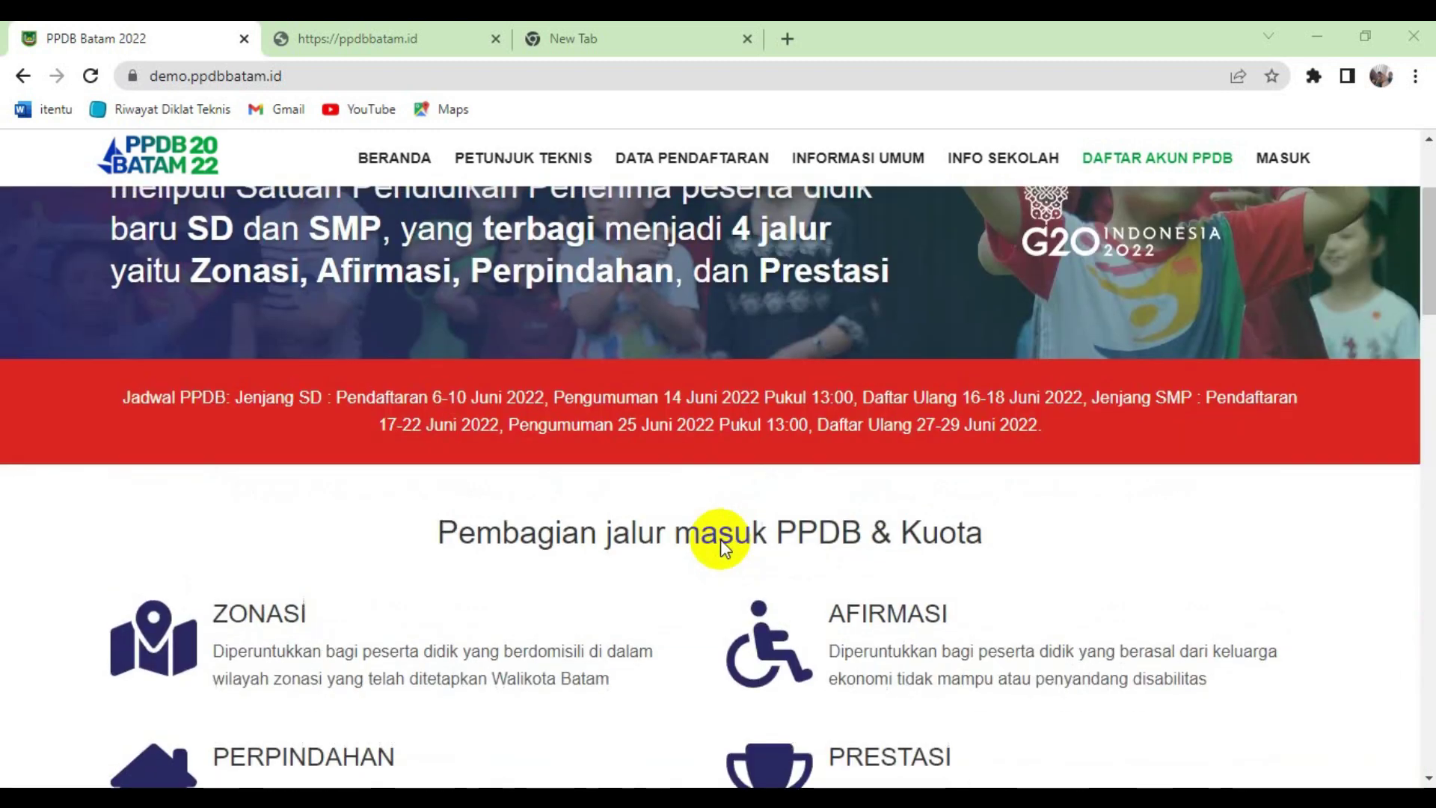
- Open PETUNJUK TEKNIS and scroll through the Persyaratan PPDB page for SD and SMP
{"action": "left_click", "coordinate": [526, 169]}
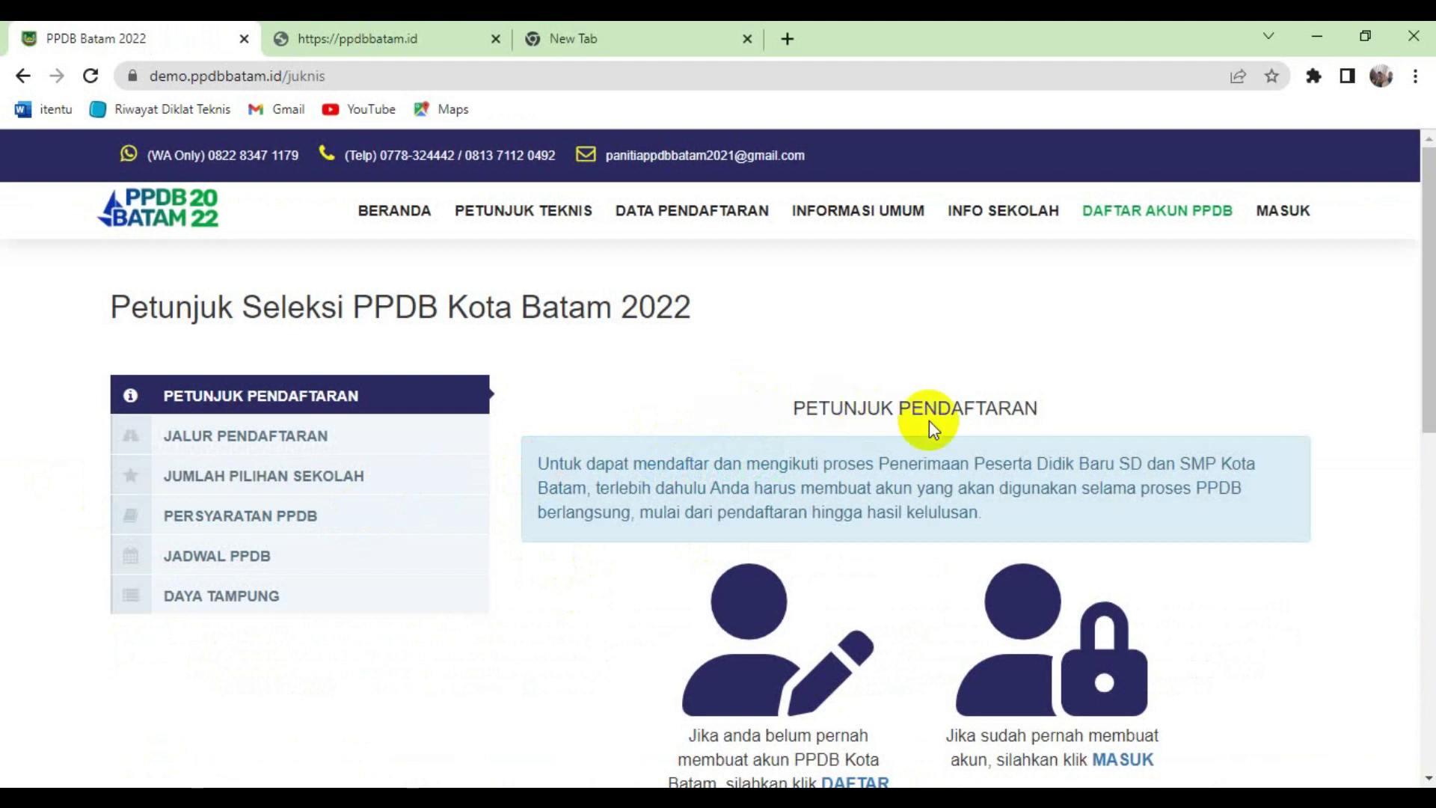
{"action": "scroll", "coordinate": [929, 423], "scroll_direction": "down", "scroll_amount": 2}
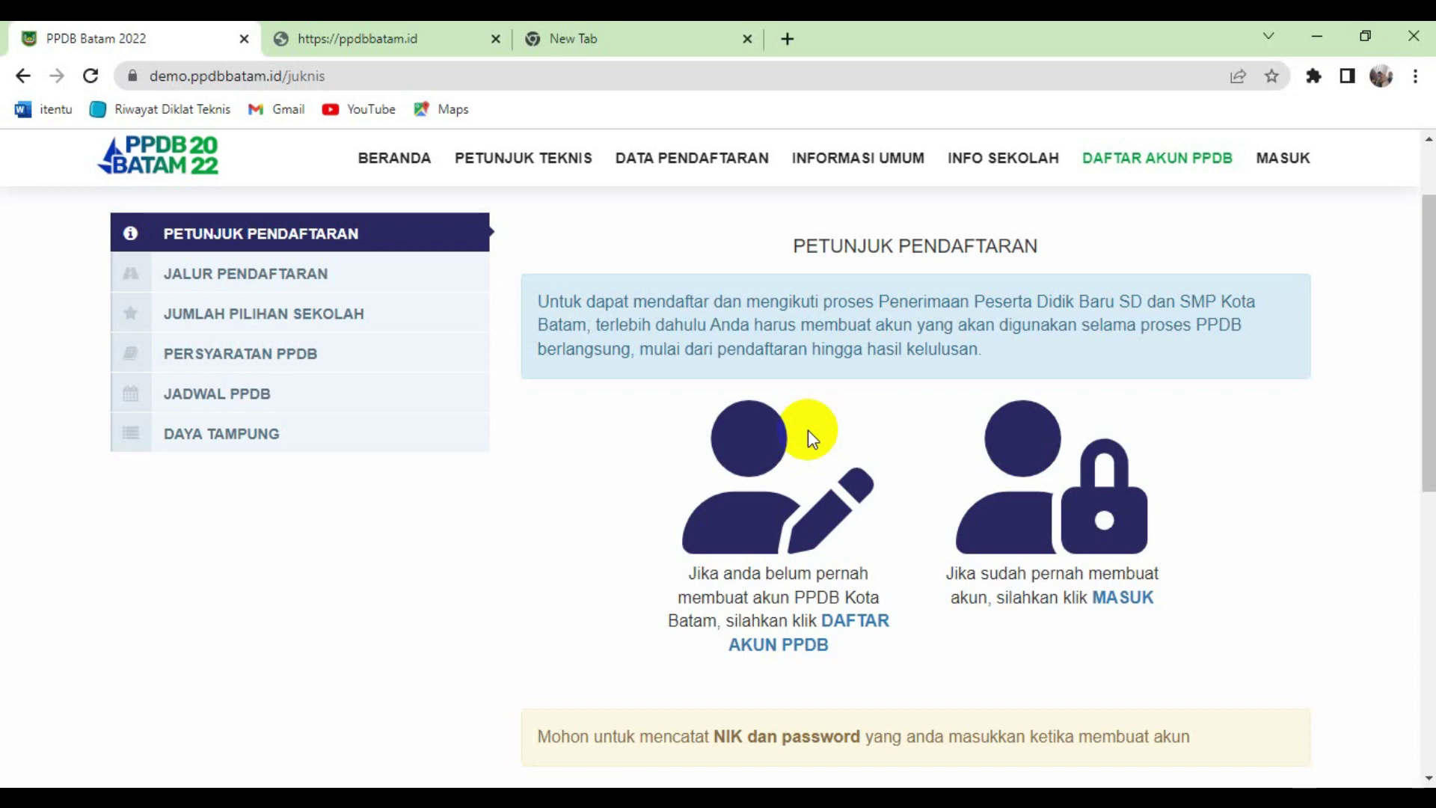
{"action": "scroll", "coordinate": [807, 429], "scroll_direction": "down", "scroll_amount": 3}
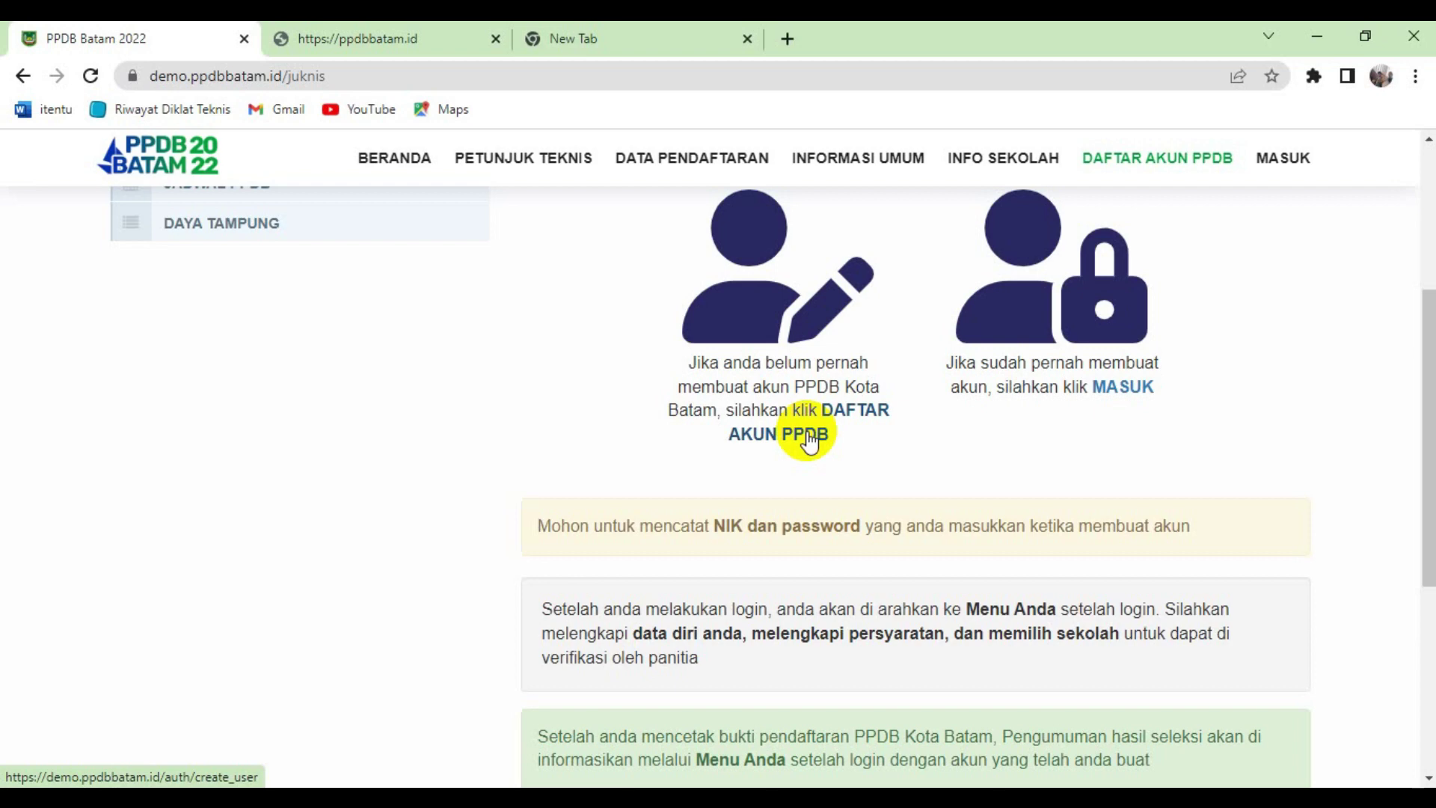
{"action": "scroll", "coordinate": [793, 558], "scroll_direction": "up", "scroll_amount": 1}
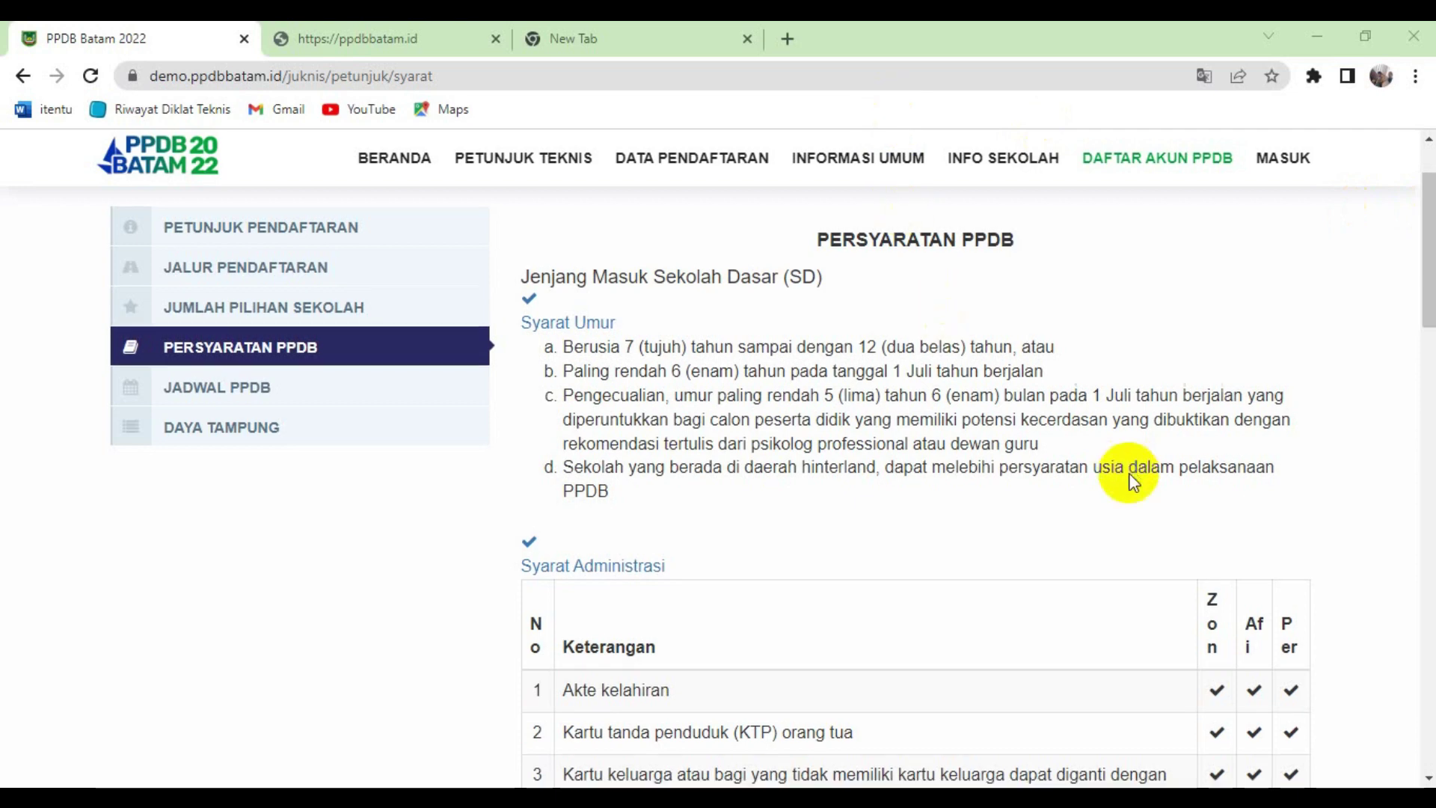
{"action": "scroll", "coordinate": [1129, 473], "scroll_direction": "down", "scroll_amount": 3}
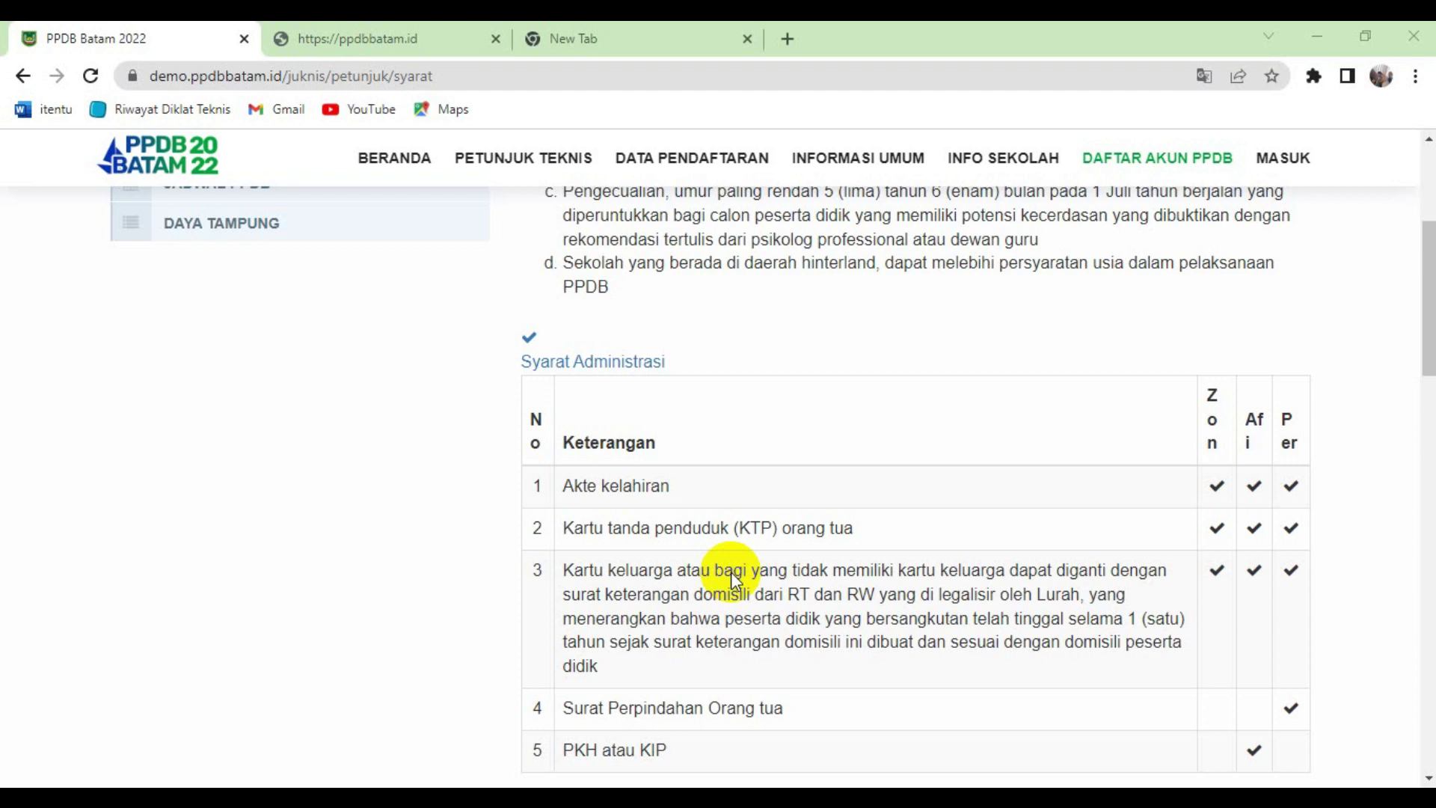
{"action": "scroll", "coordinate": [730, 571], "scroll_direction": "down", "scroll_amount": 1}
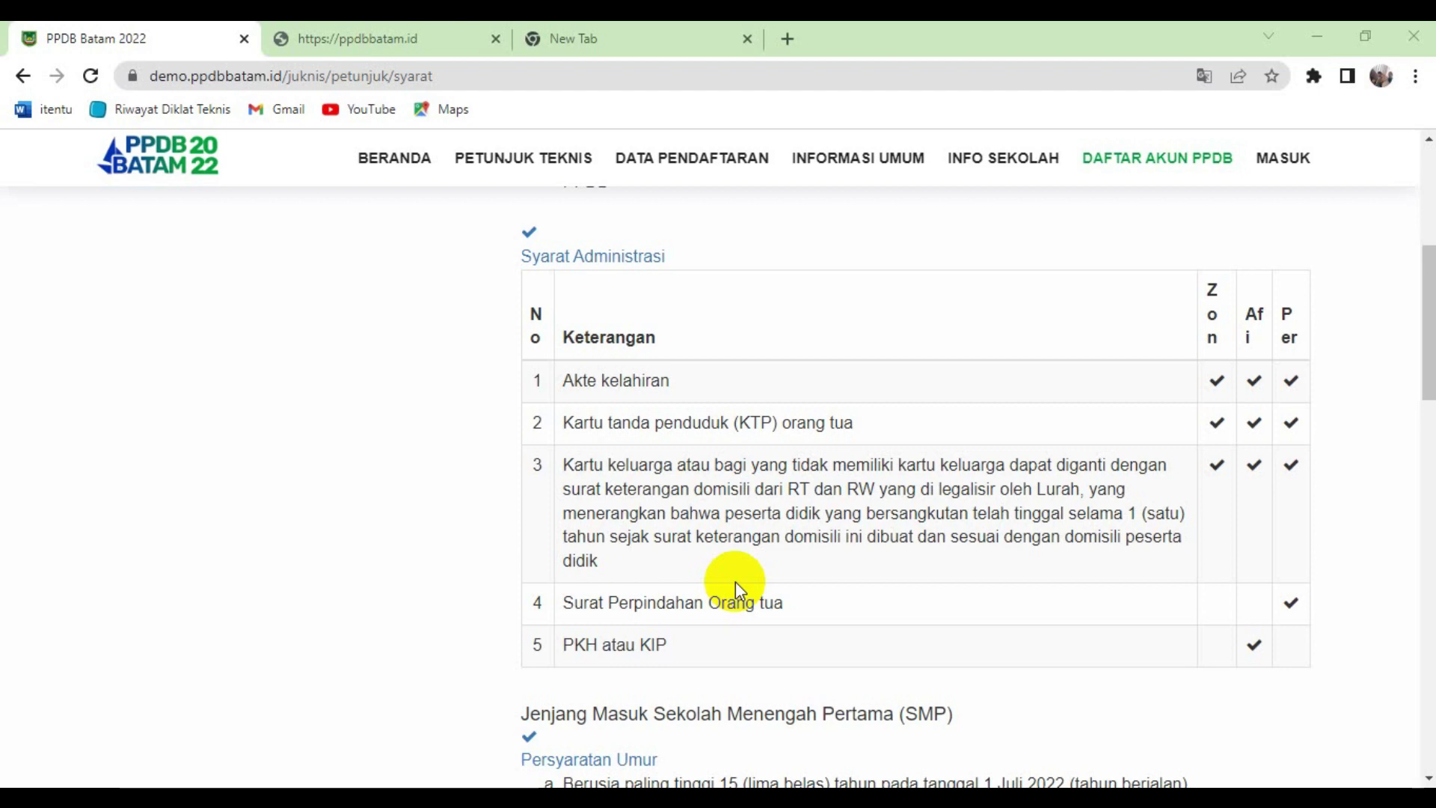
{"action": "scroll", "coordinate": [735, 581], "scroll_direction": "down", "scroll_amount": 5}
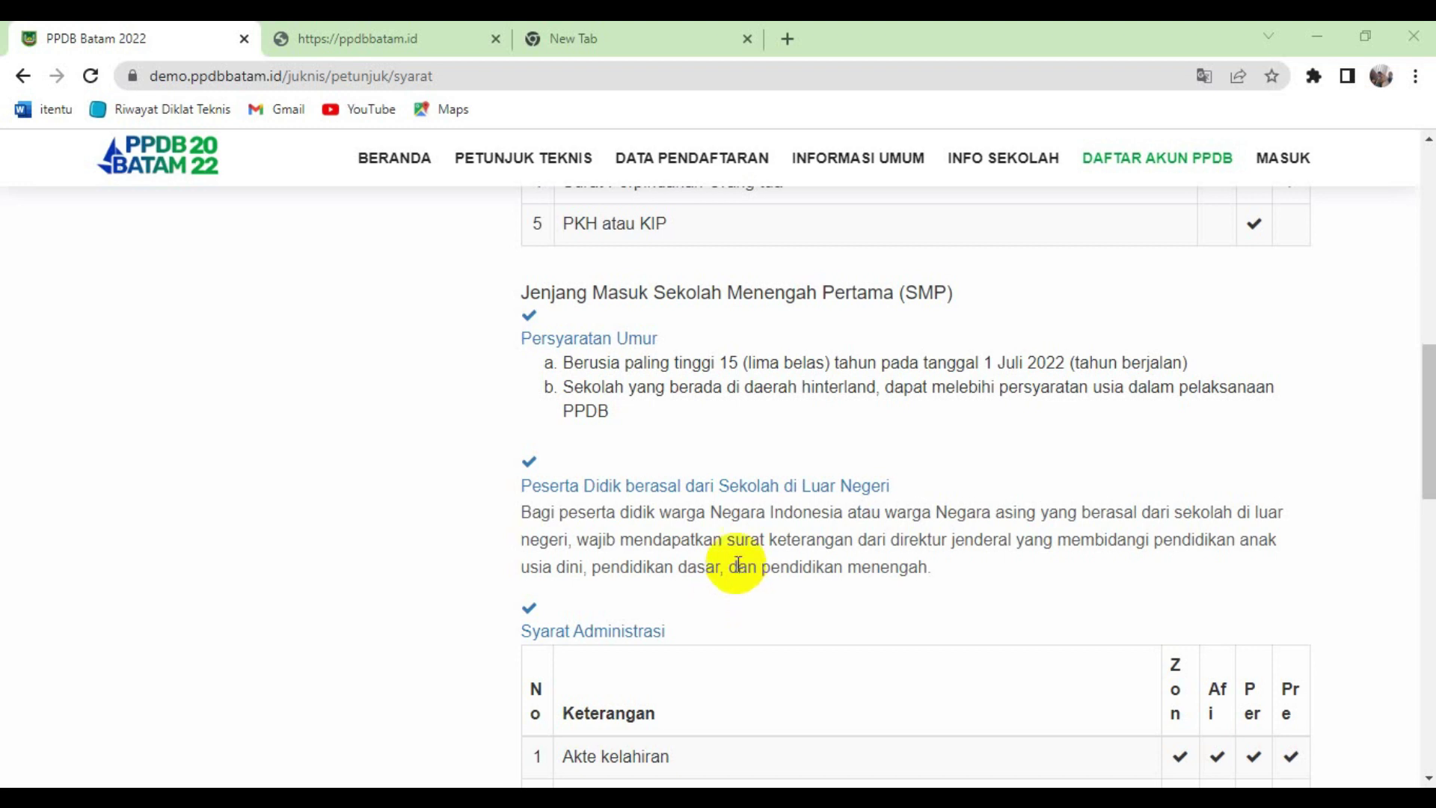
- Scroll the Syarat Administrasi table down to SMP item 11, PKH atau KIP, and the route legend
{"action": "scroll", "coordinate": [736, 576], "scroll_direction": "down", "scroll_amount": 1}
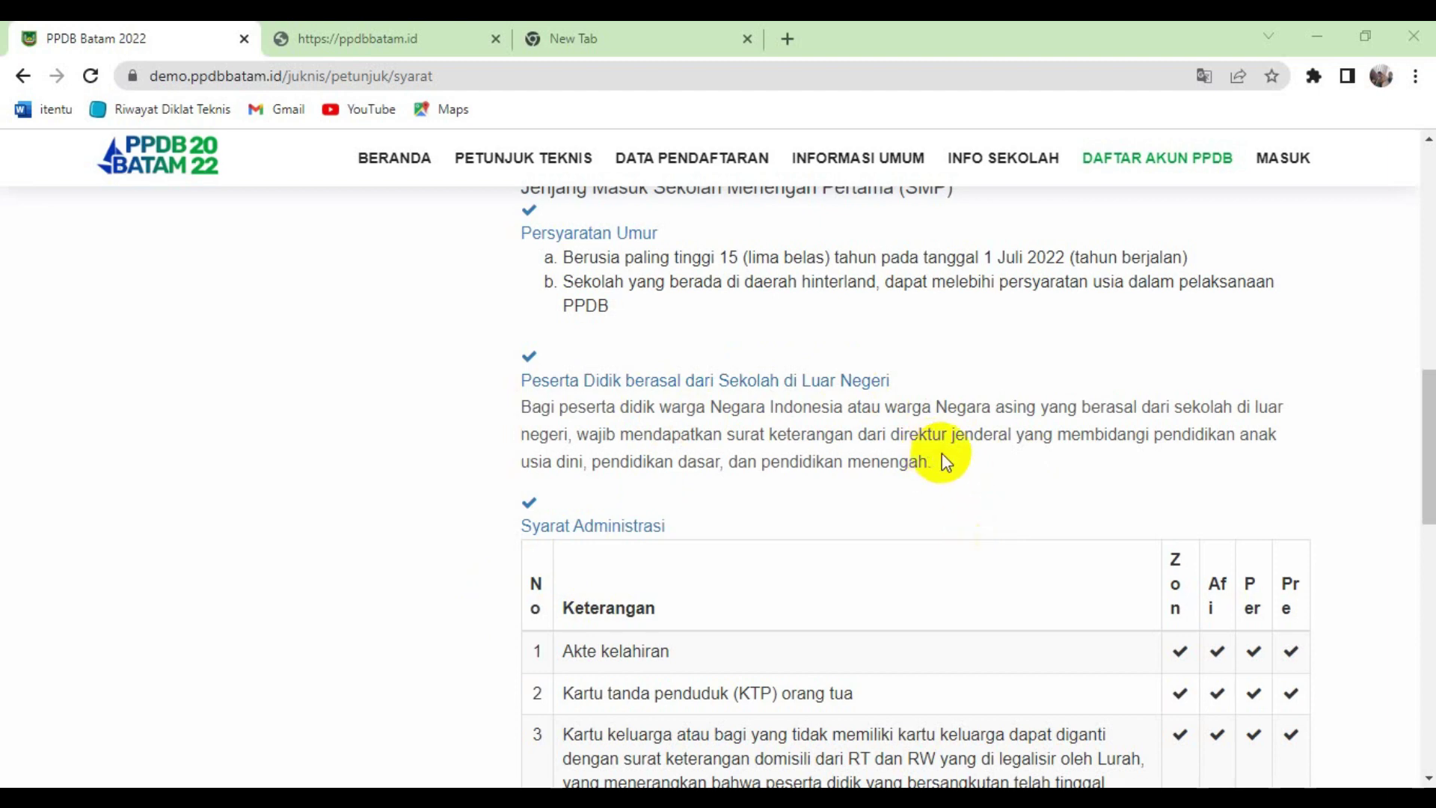
{"action": "scroll", "coordinate": [941, 453], "scroll_direction": "down", "scroll_amount": 4}
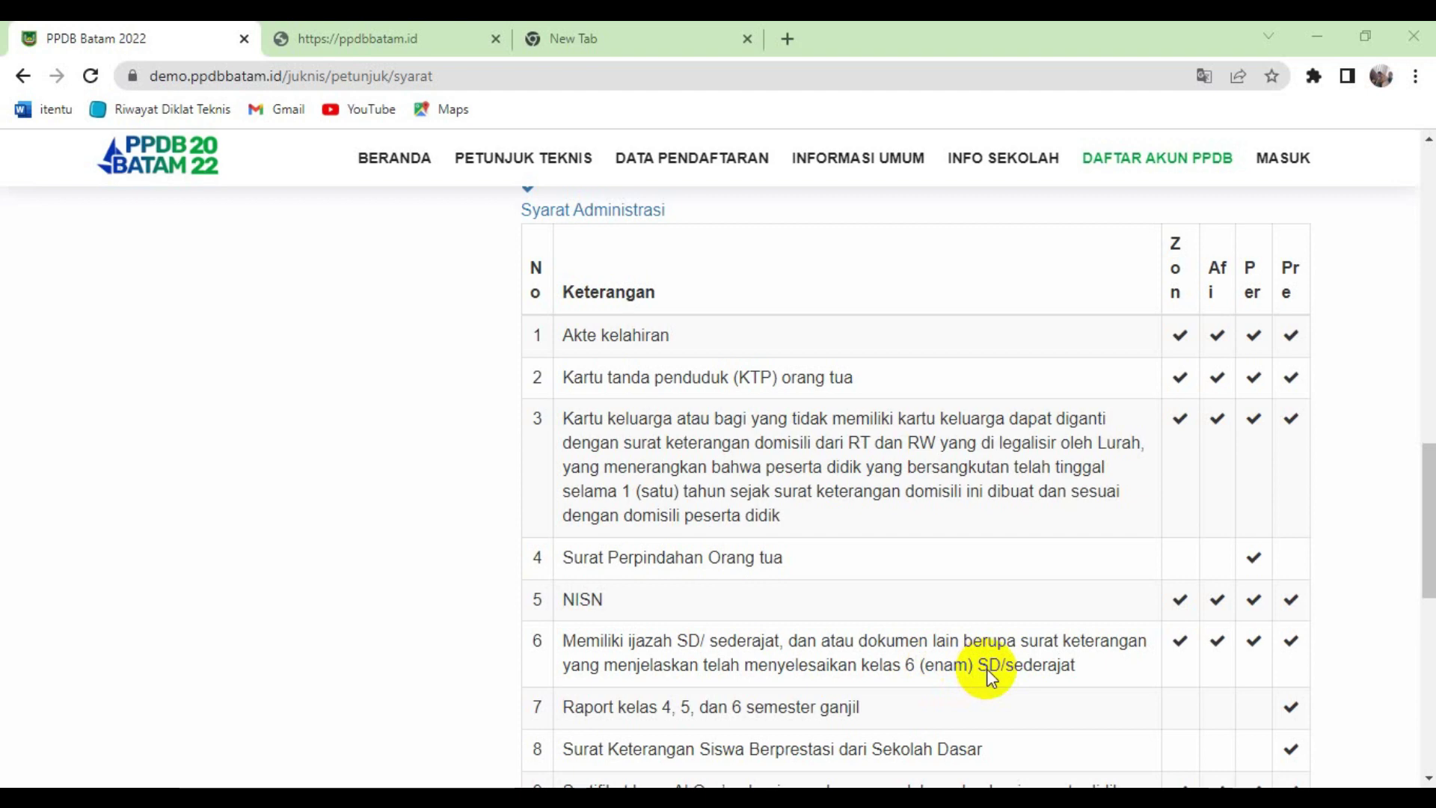
{"action": "scroll", "coordinate": [986, 668], "scroll_direction": "down", "scroll_amount": 1}
{"action": "scroll", "coordinate": [913, 677], "scroll_direction": "down", "scroll_amount": 1}
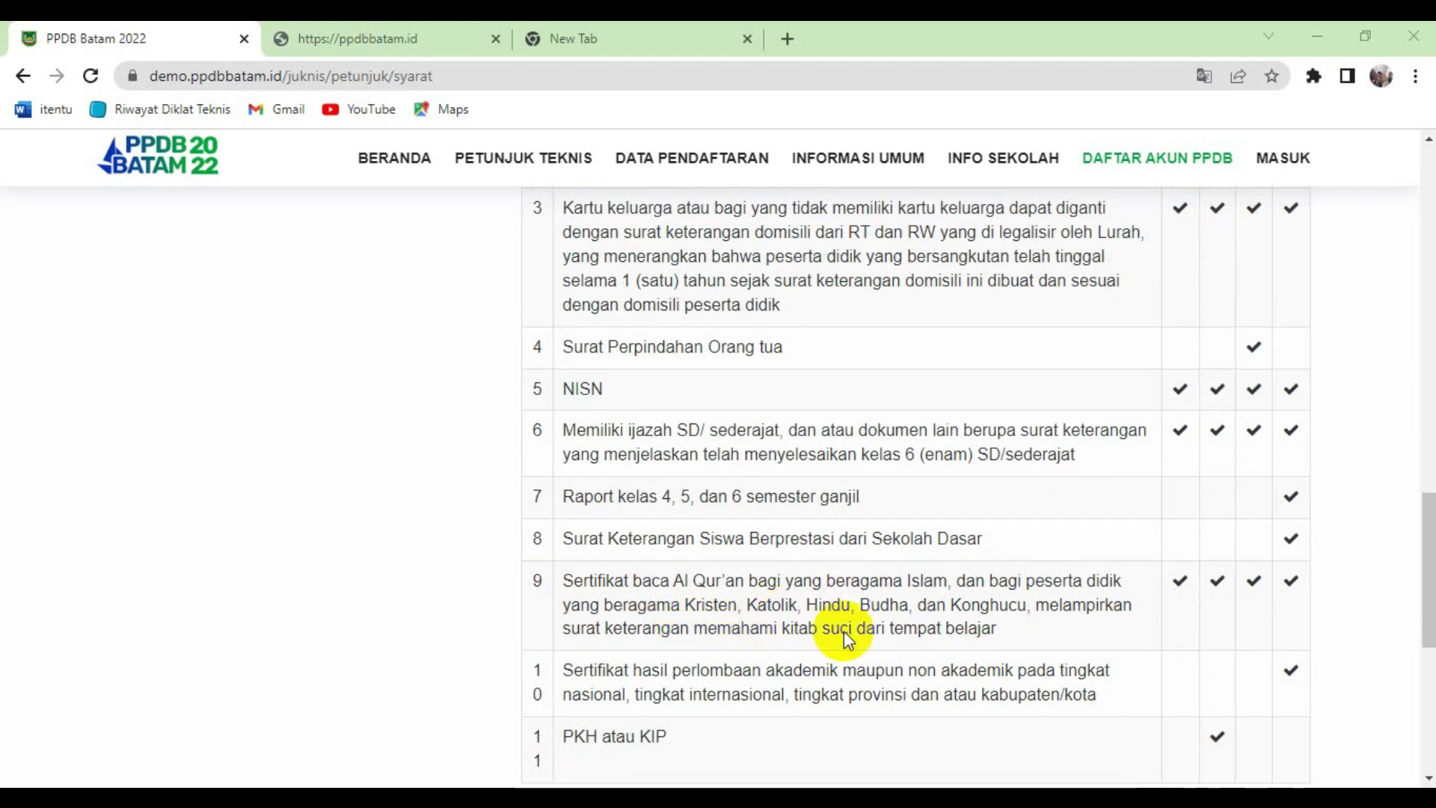
{"action": "scroll", "coordinate": [935, 658], "scroll_direction": "down", "scroll_amount": 3}
{"action": "scroll", "coordinate": [935, 658], "scroll_direction": "up", "scroll_amount": 6}
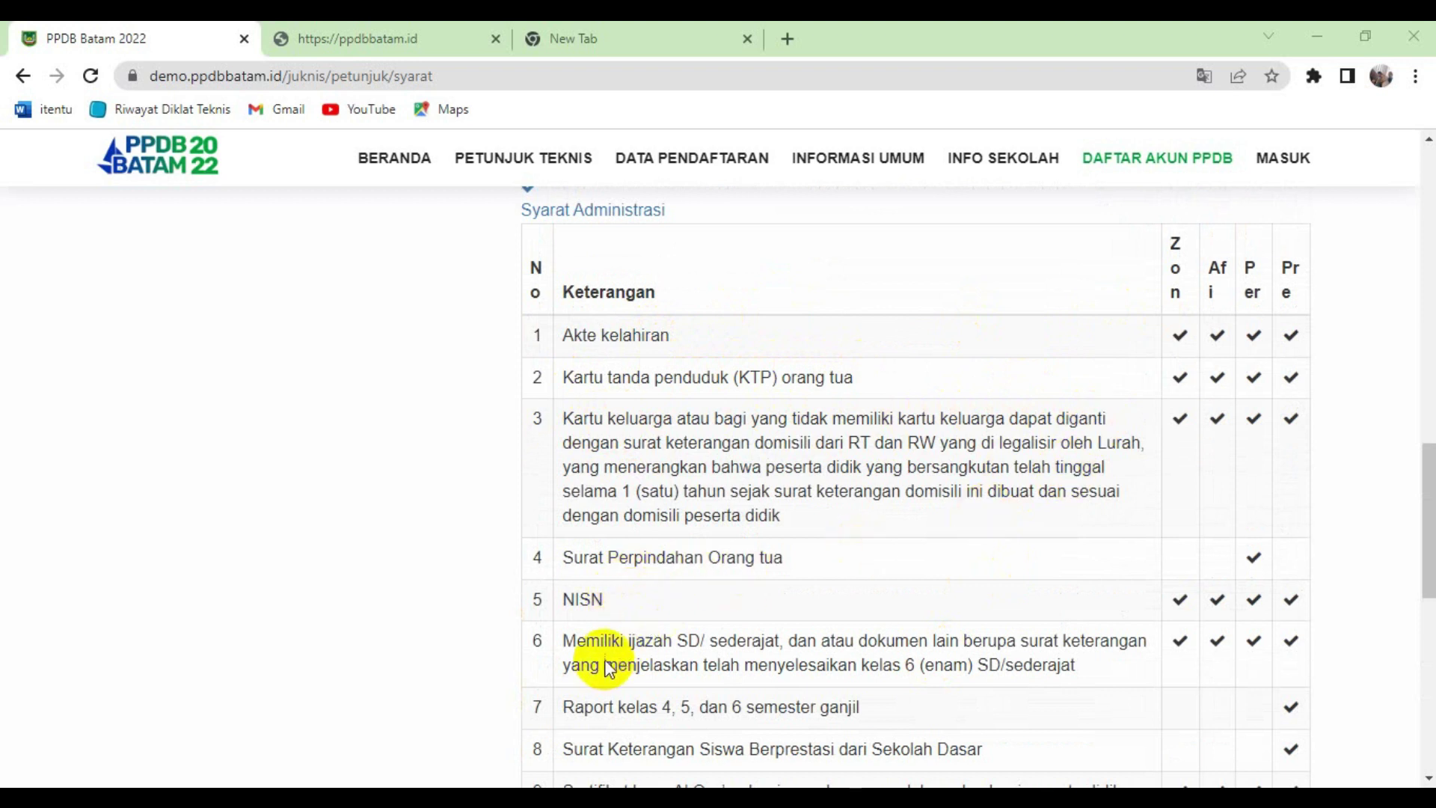
{"action": "scroll", "coordinate": [831, 640], "scroll_direction": "down", "scroll_amount": 1}
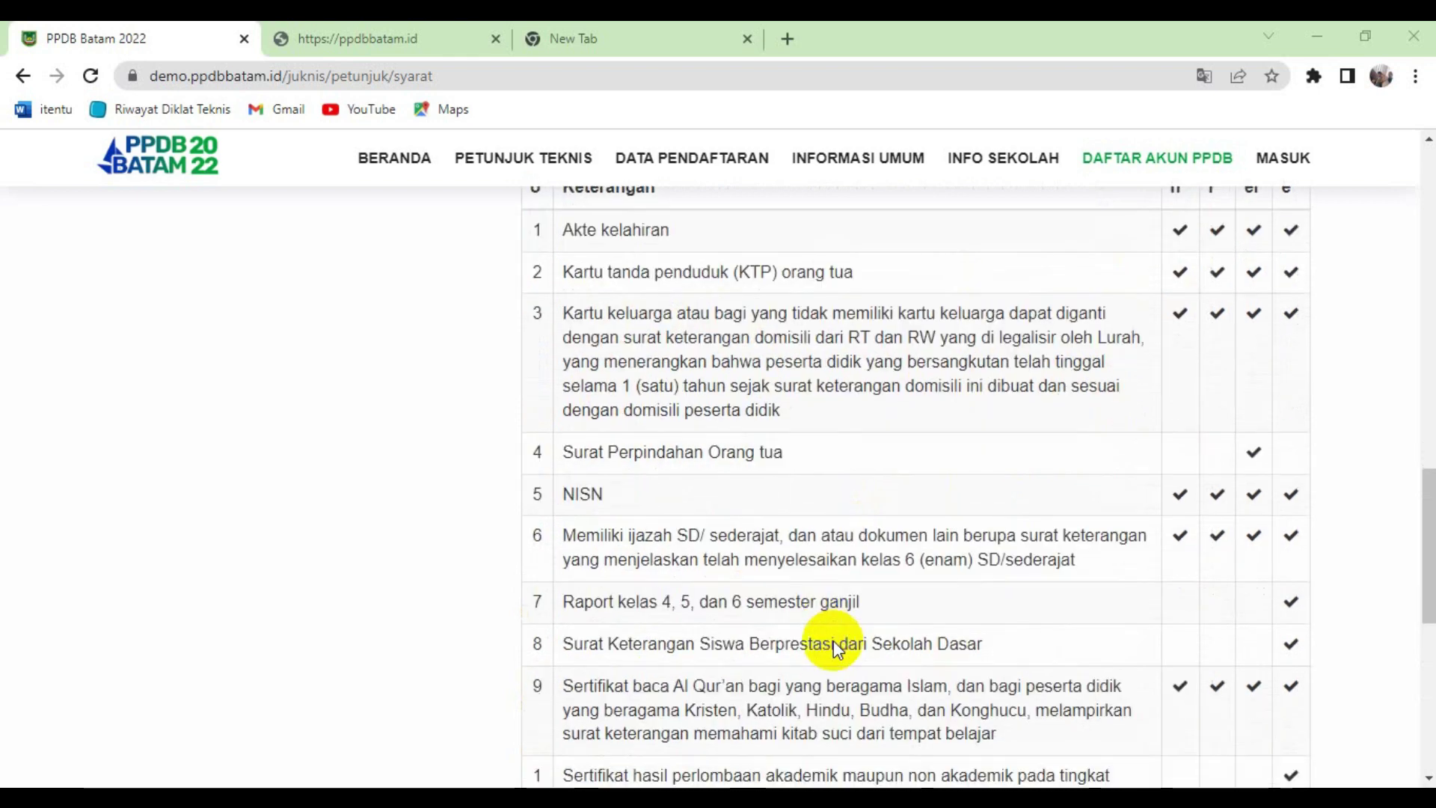
{"action": "scroll", "coordinate": [668, 713], "scroll_direction": "down", "scroll_amount": 1}
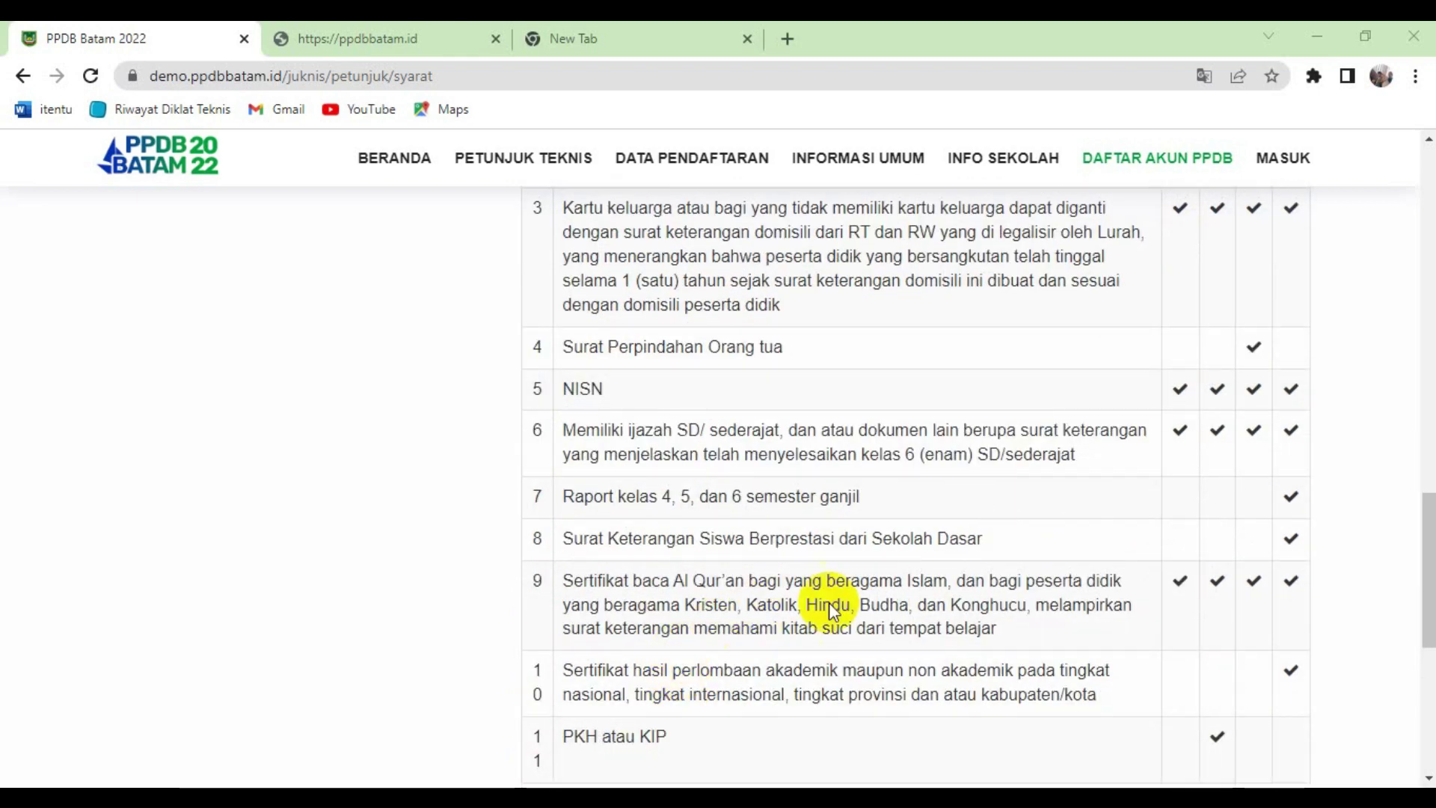
{"action": "scroll", "coordinate": [904, 591], "scroll_direction": "down", "scroll_amount": 1}
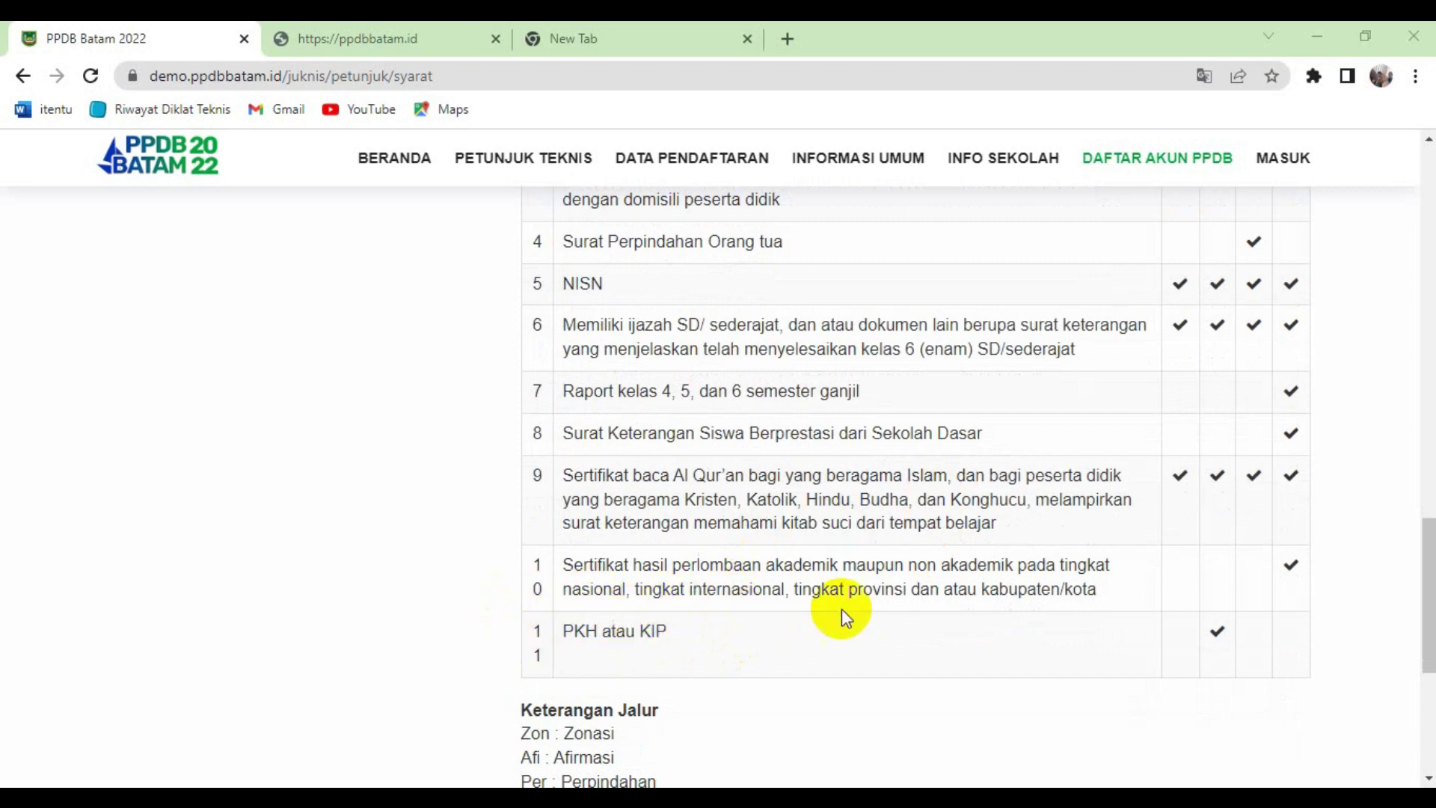
{"action": "scroll", "coordinate": [845, 613], "scroll_direction": "up", "scroll_amount": 4}
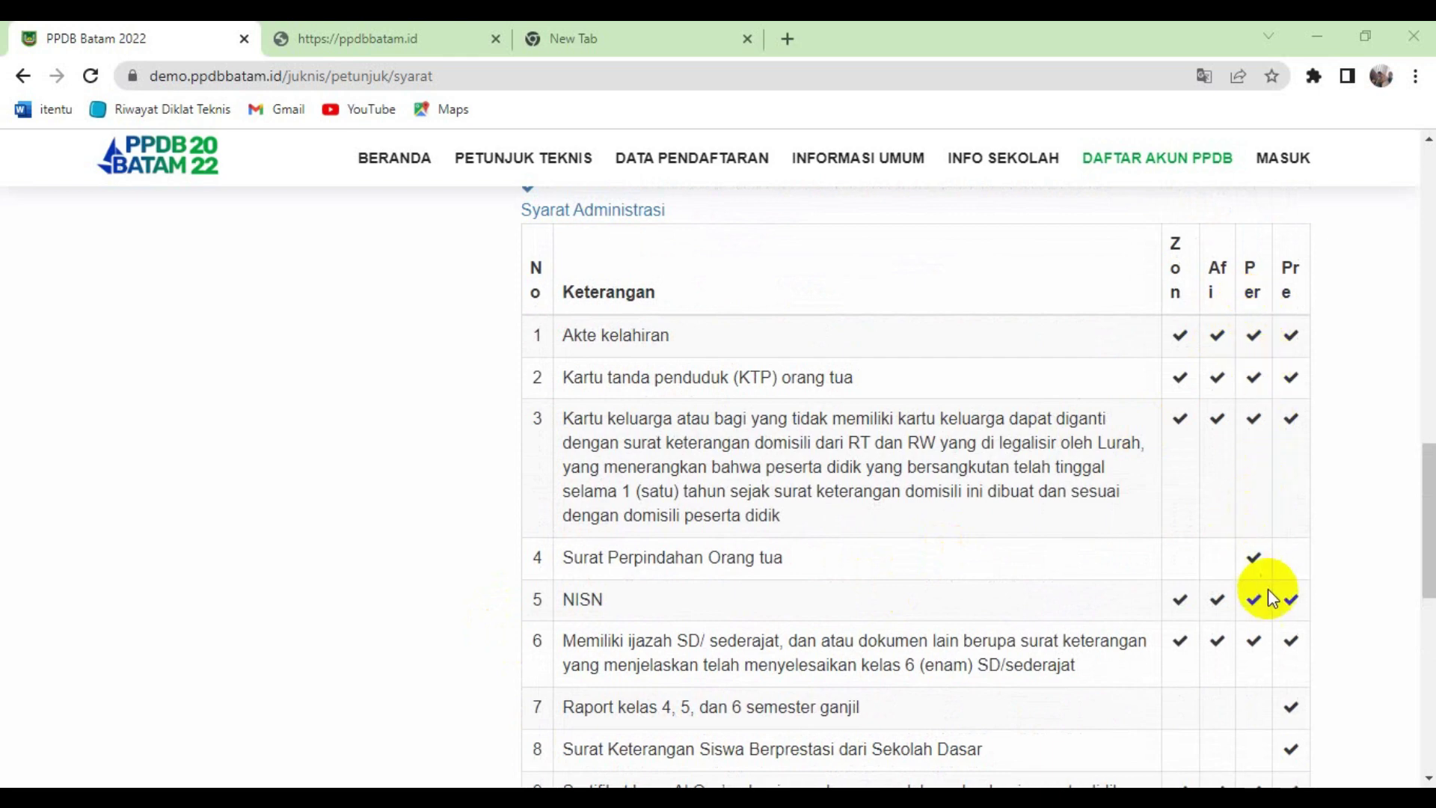
{"action": "scroll", "coordinate": [1276, 605], "scroll_direction": "down", "scroll_amount": 4}
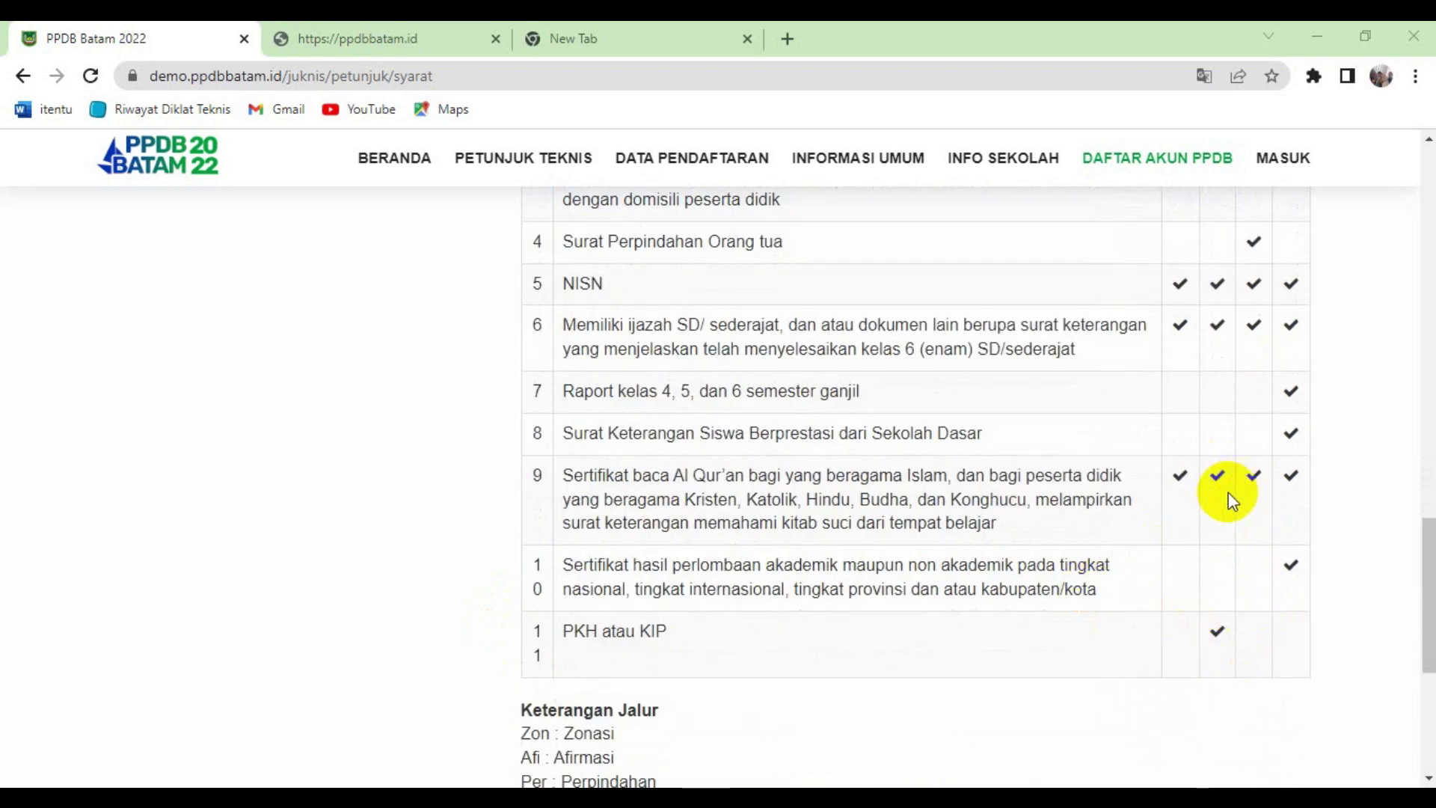
{"action": "scroll", "coordinate": [1234, 432], "scroll_direction": "up", "scroll_amount": 4}
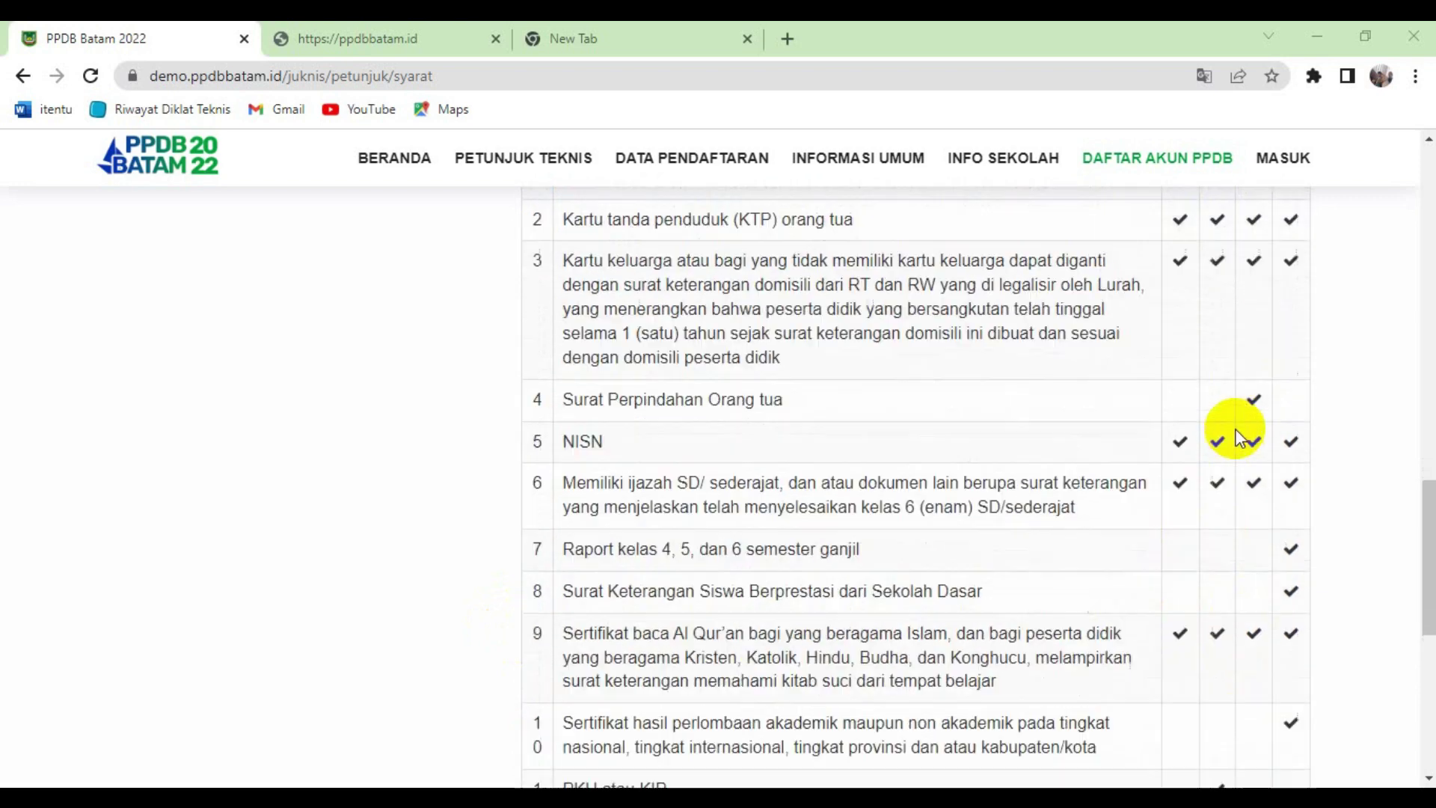
{"action": "scroll", "coordinate": [1236, 427], "scroll_direction": "down", "scroll_amount": 1}
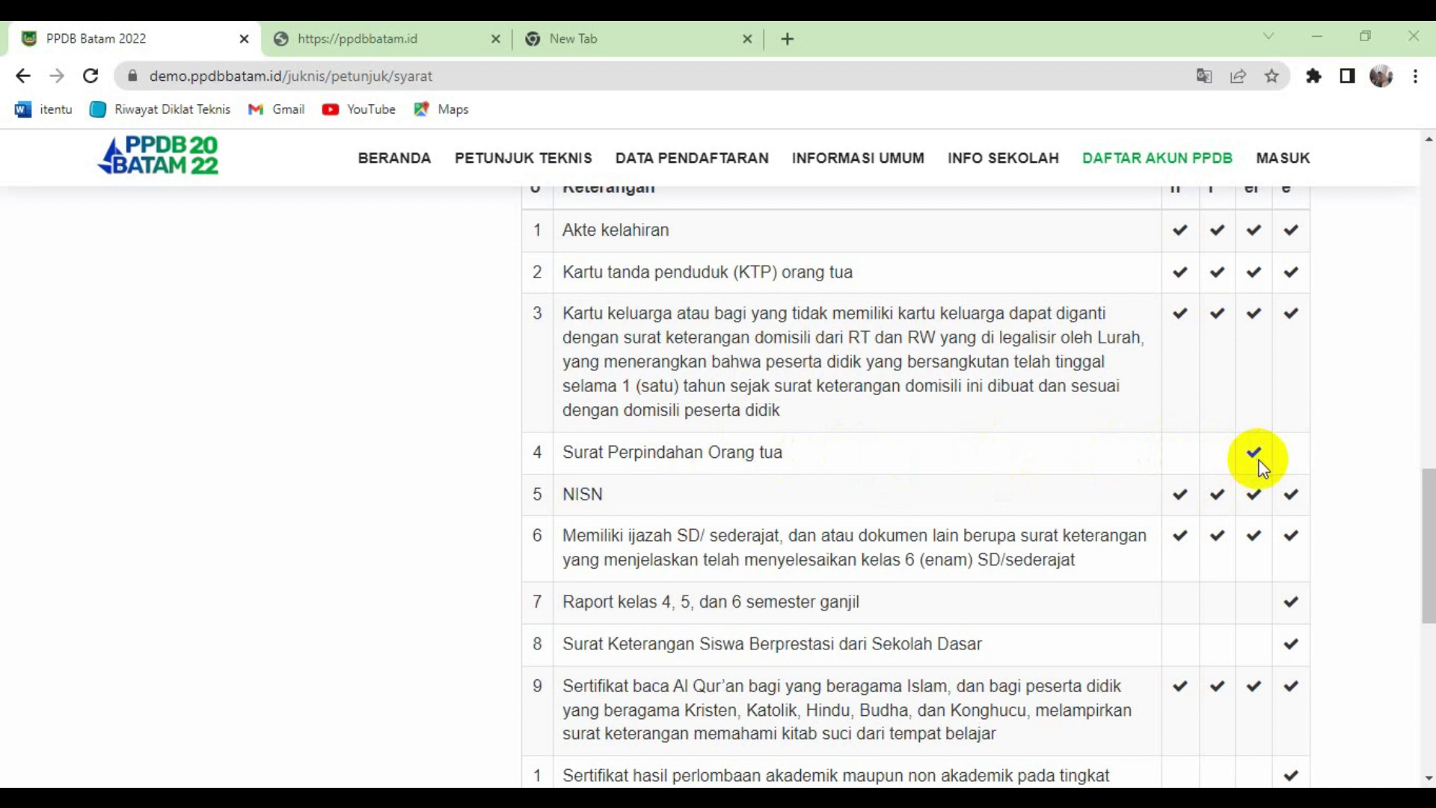
{"action": "scroll", "coordinate": [1304, 437], "scroll_direction": "up", "scroll_amount": 1}
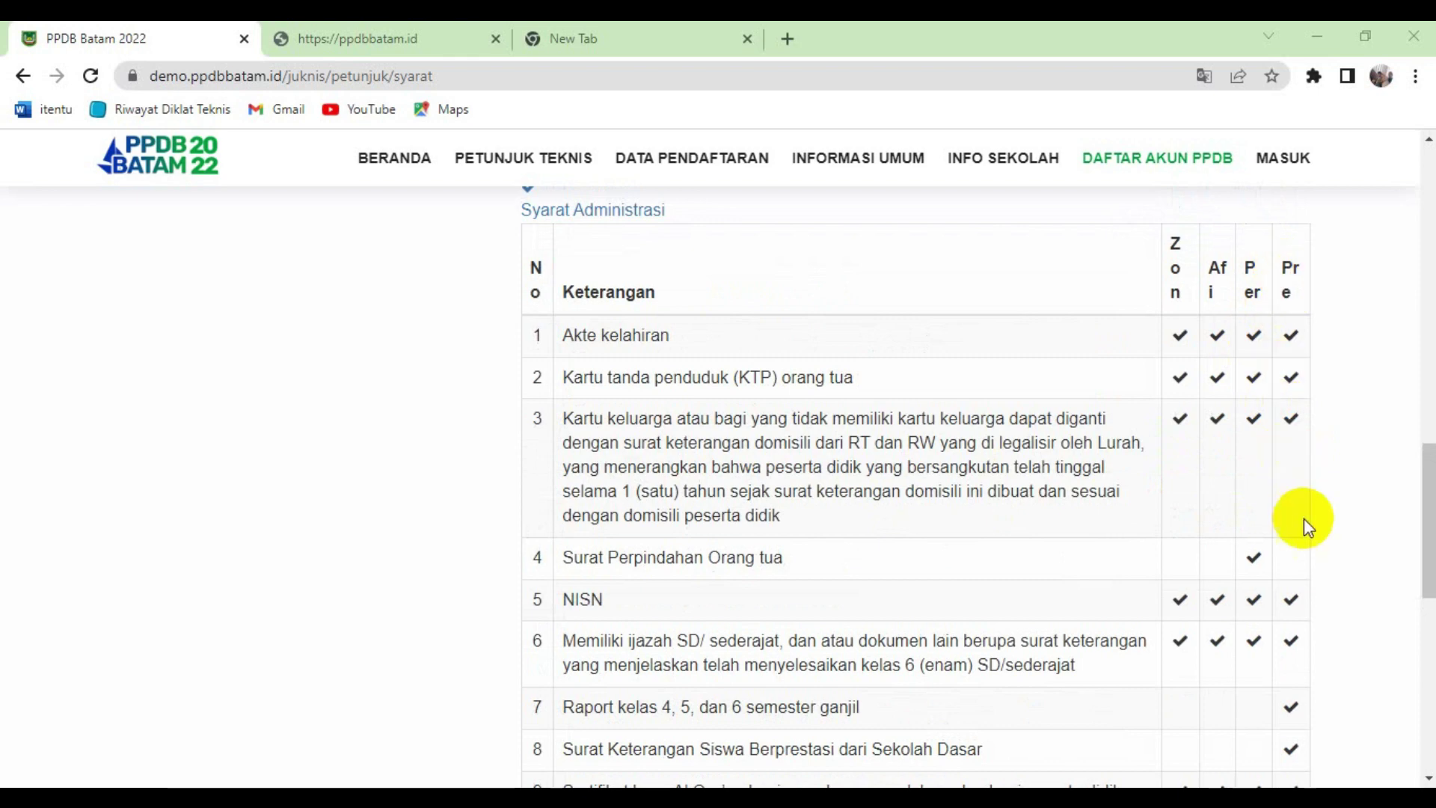
{"action": "scroll", "coordinate": [1294, 569], "scroll_direction": "down", "scroll_amount": 2}
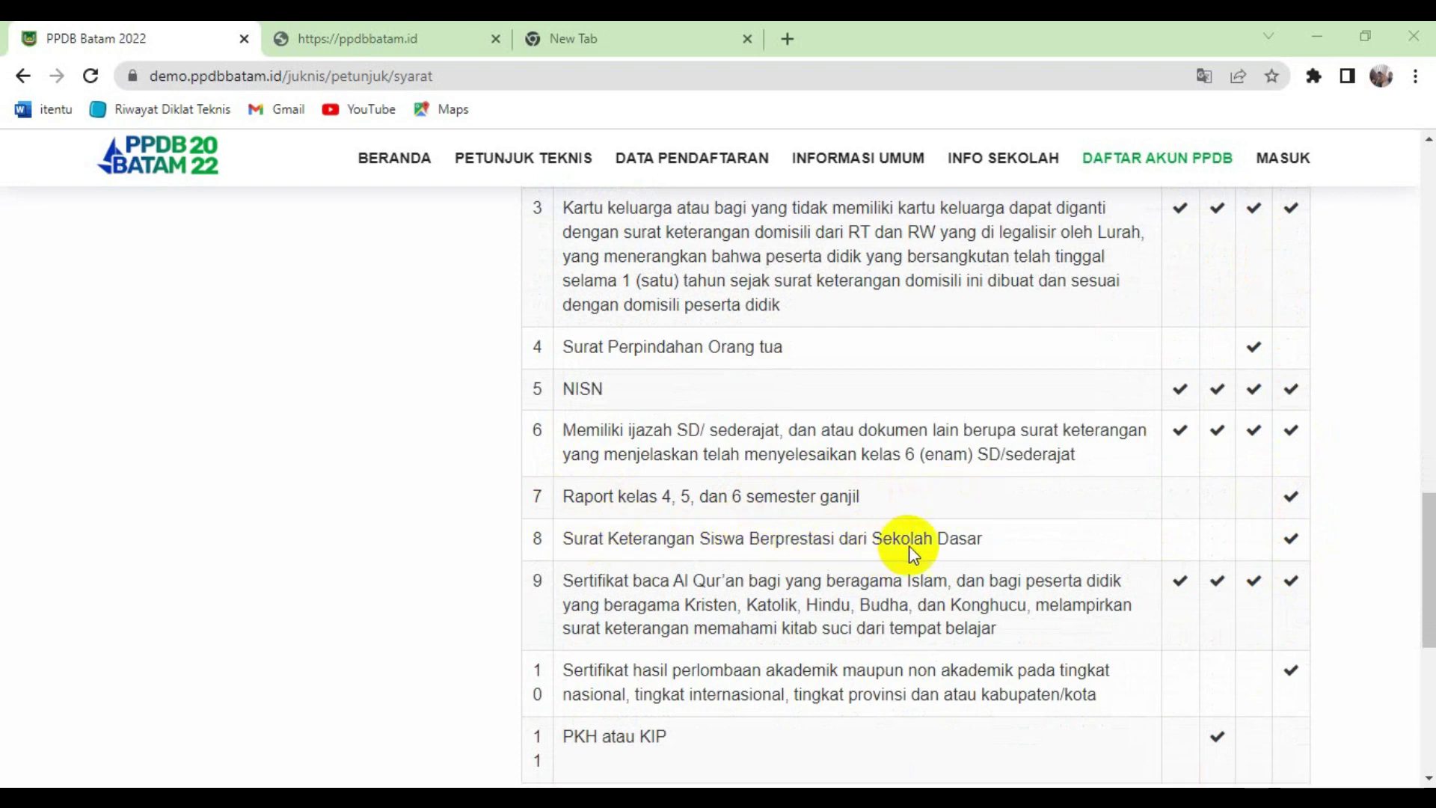
{"action": "scroll", "coordinate": [1038, 540], "scroll_direction": "down", "scroll_amount": 3}
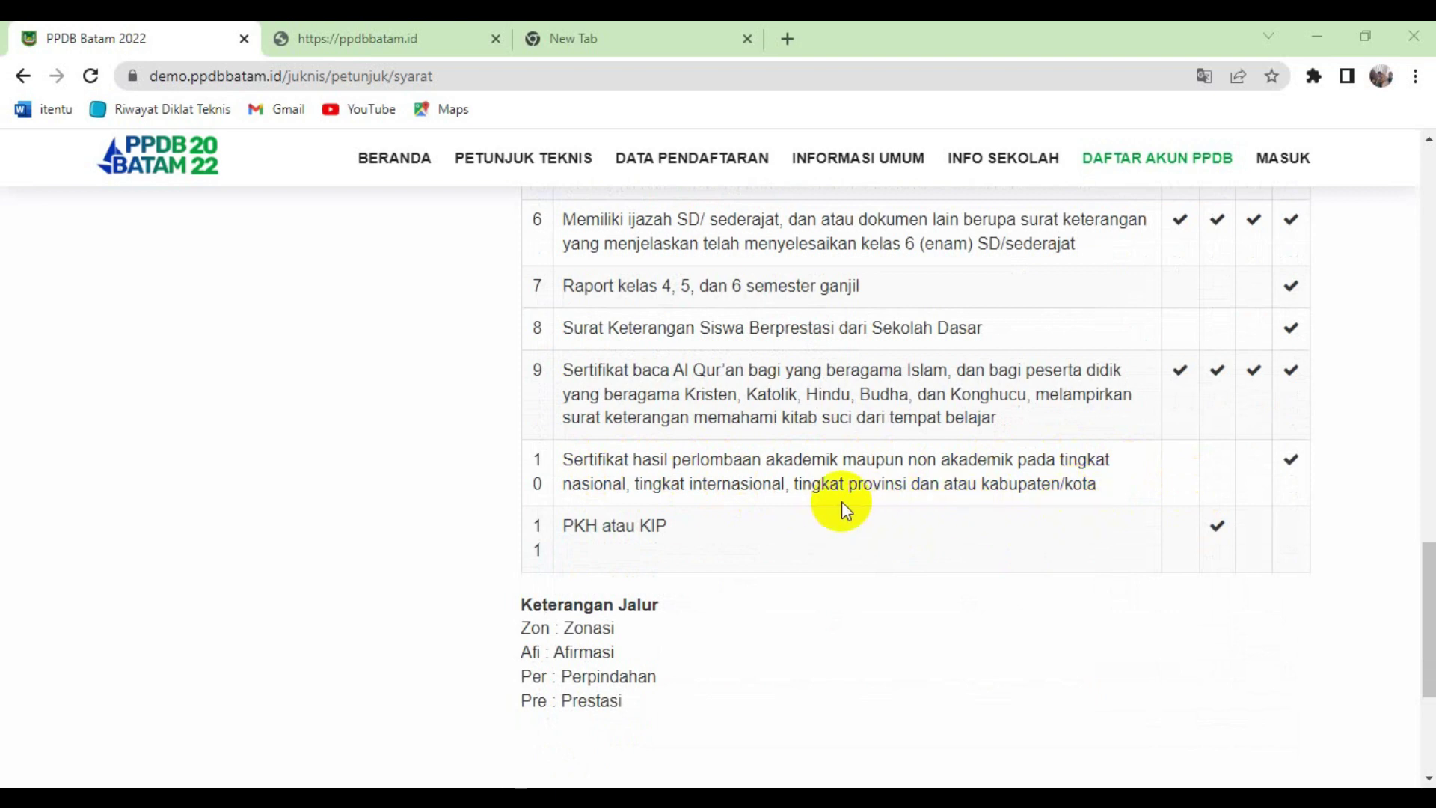
{"action": "scroll", "coordinate": [841, 500], "scroll_direction": "up", "scroll_amount": 5}
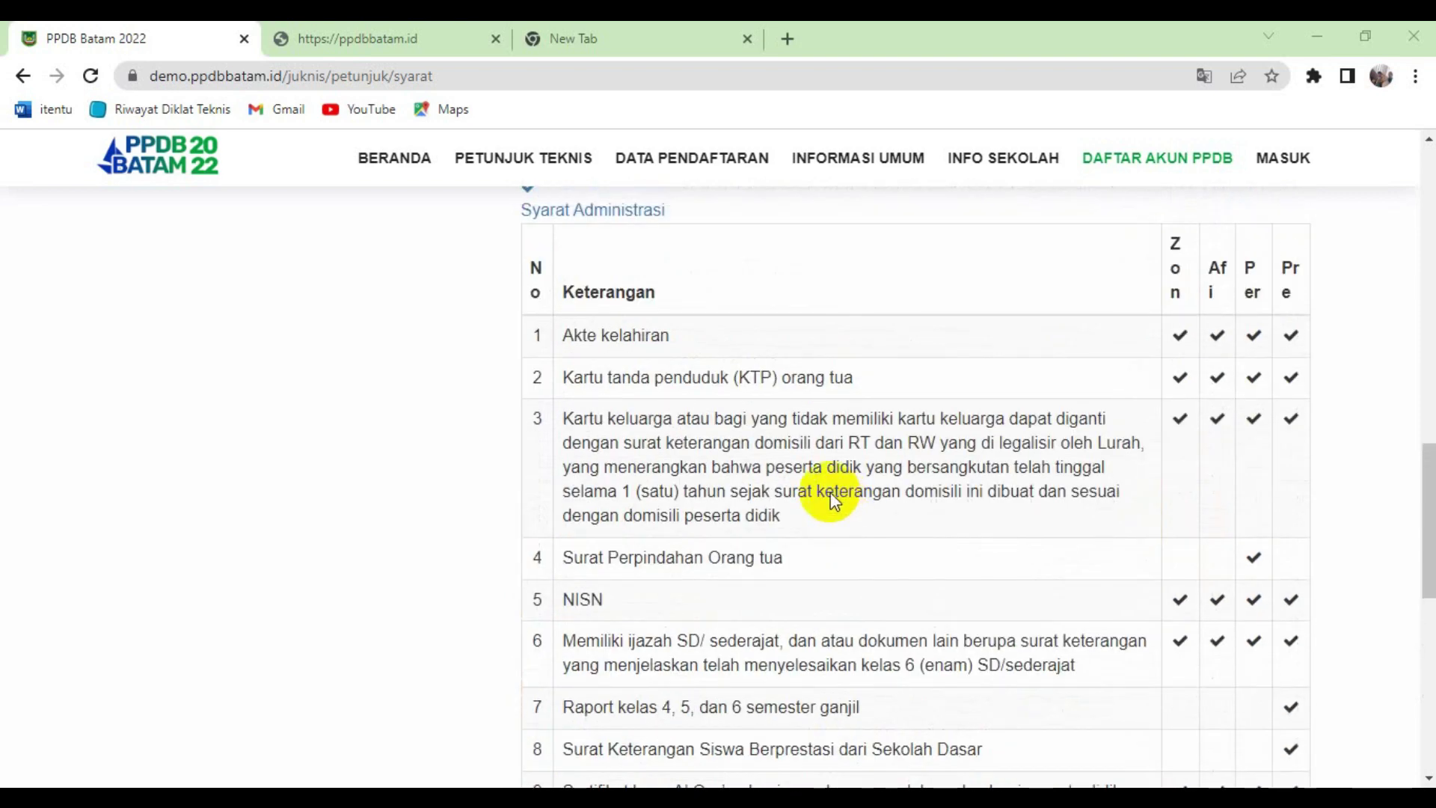
- Scroll to the top and return to the PPDB Batam Beranda home page
{"action": "scroll", "coordinate": [834, 500], "scroll_direction": "up", "scroll_amount": 7}
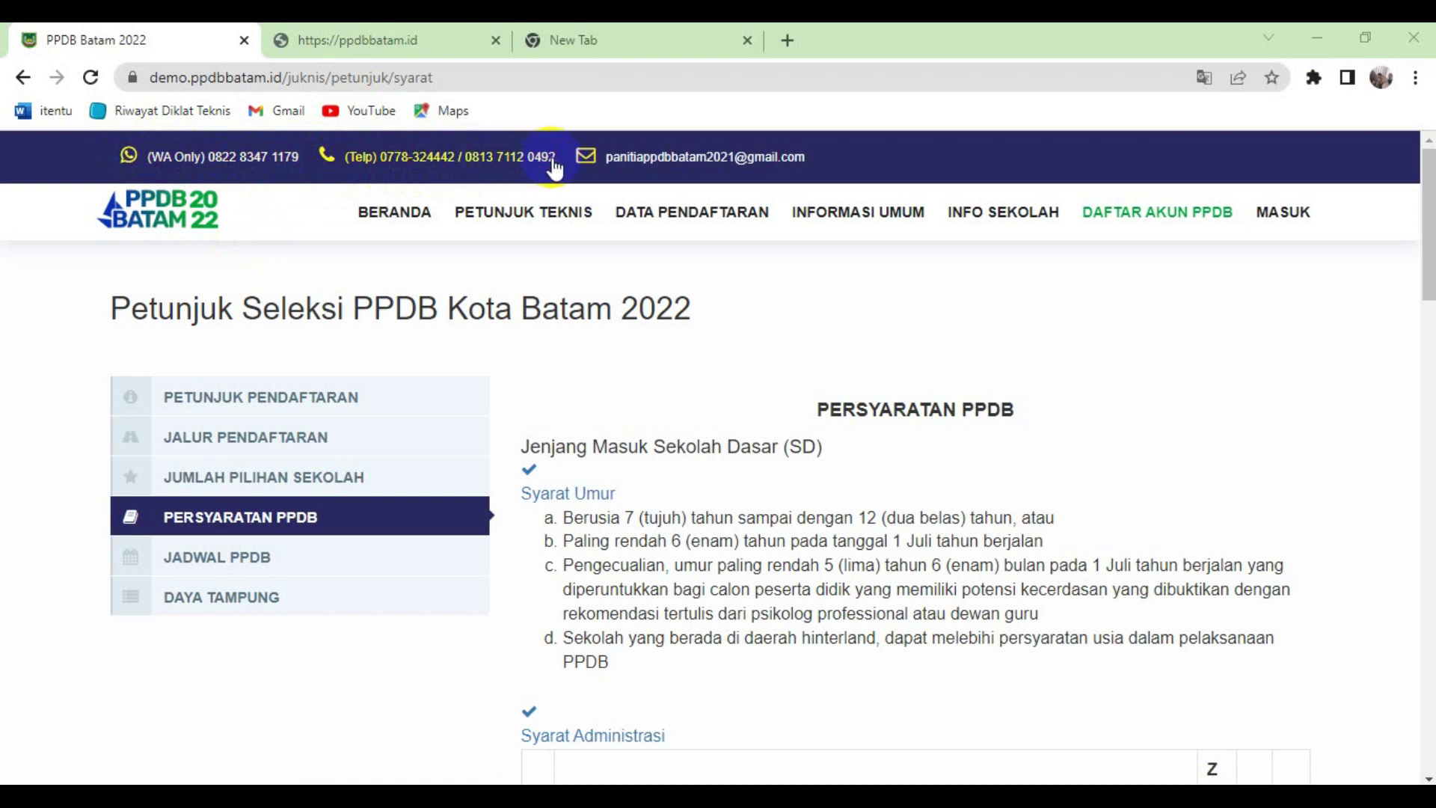
{"action": "mouse_move", "coordinate": [778, 199]}
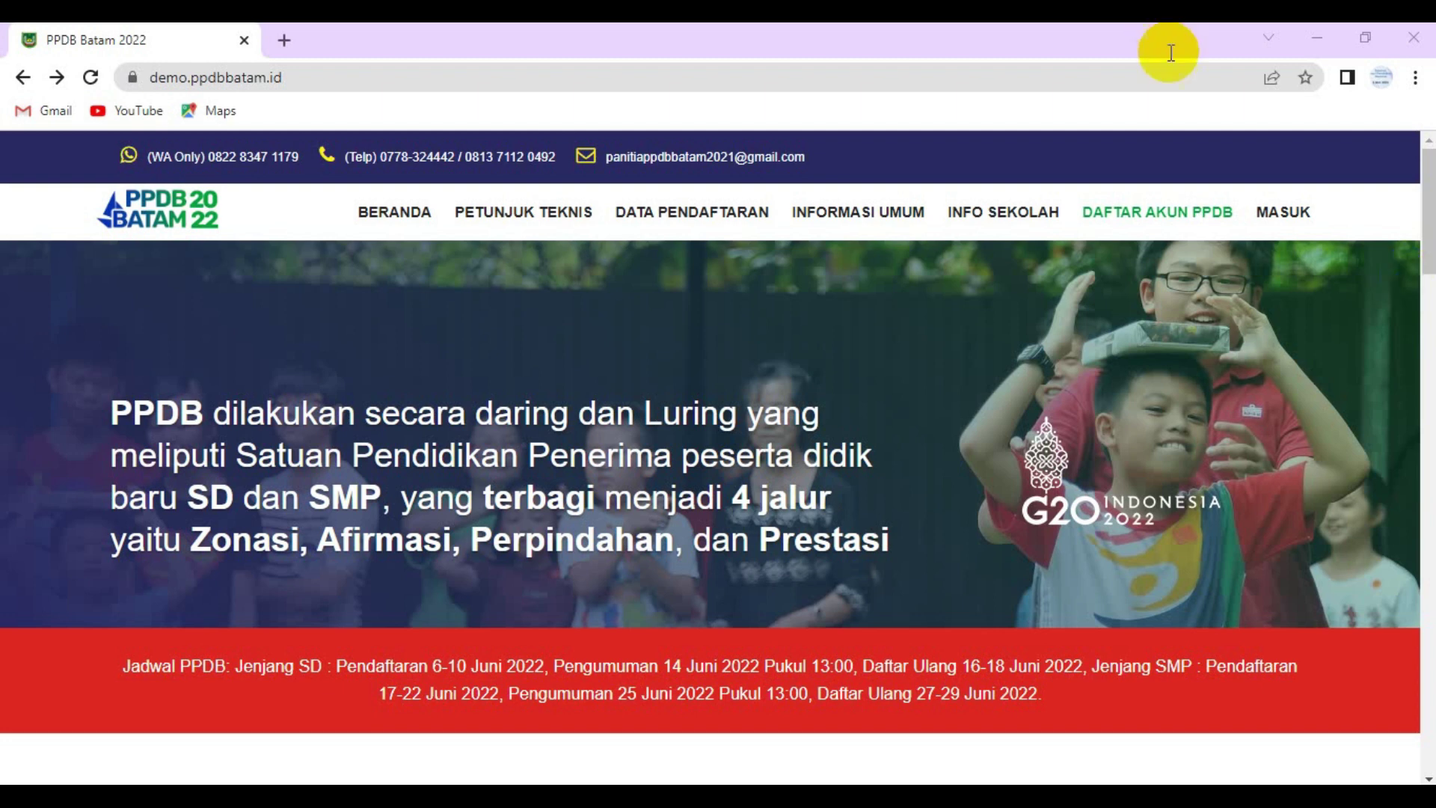
{"action": "left_click", "coordinate": [1142, 213]}
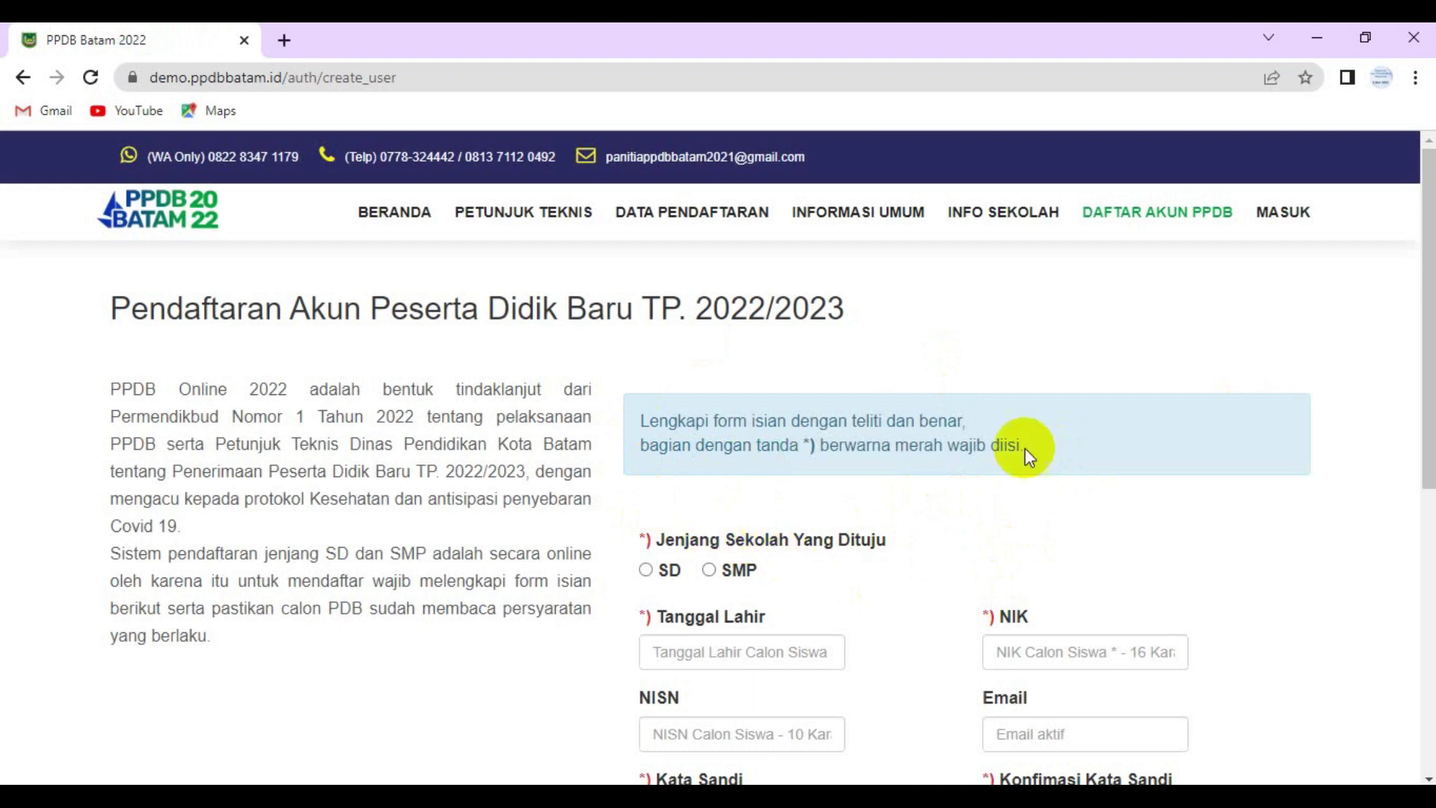
{"action": "left_click", "coordinate": [643, 573]}
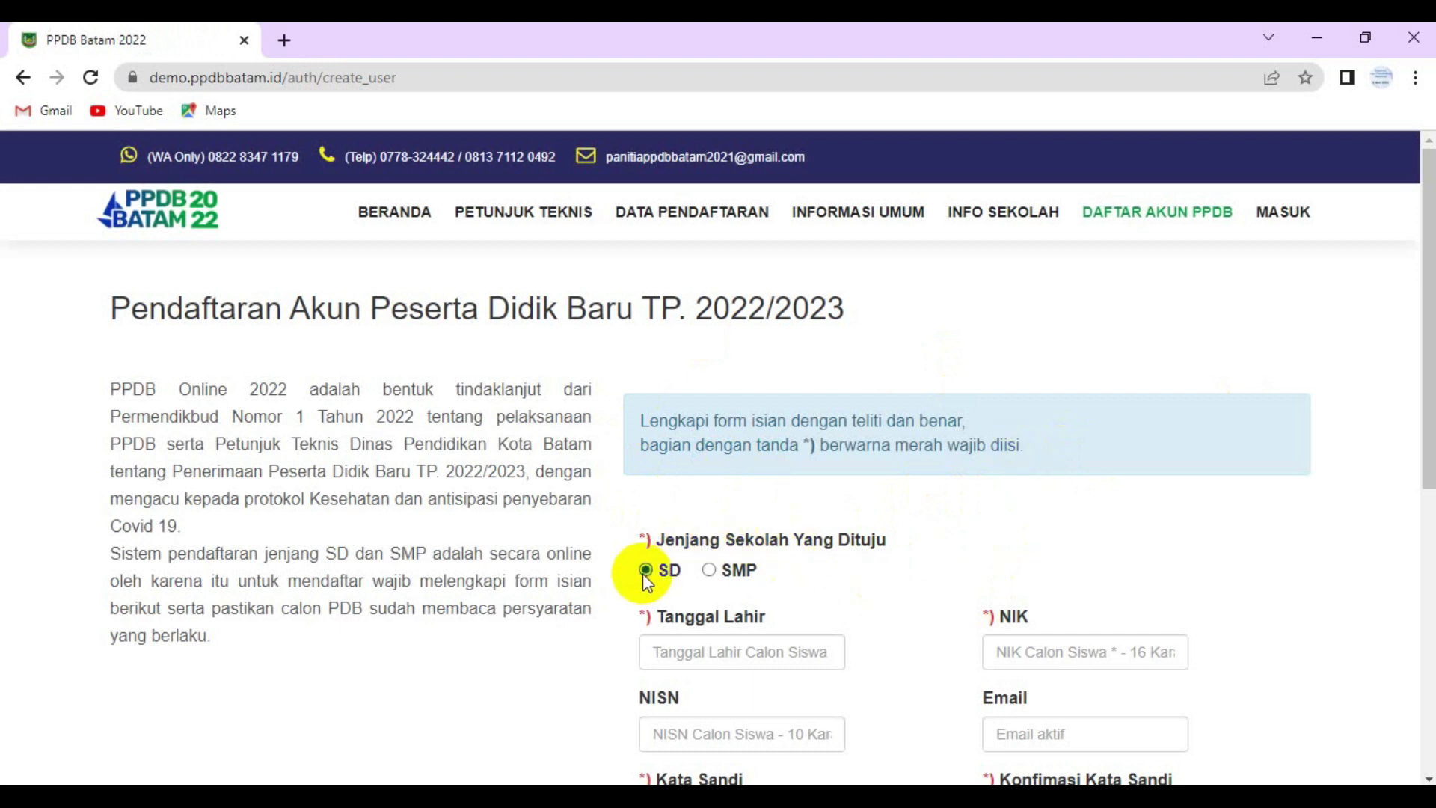
{"action": "left_click", "coordinate": [747, 651]}
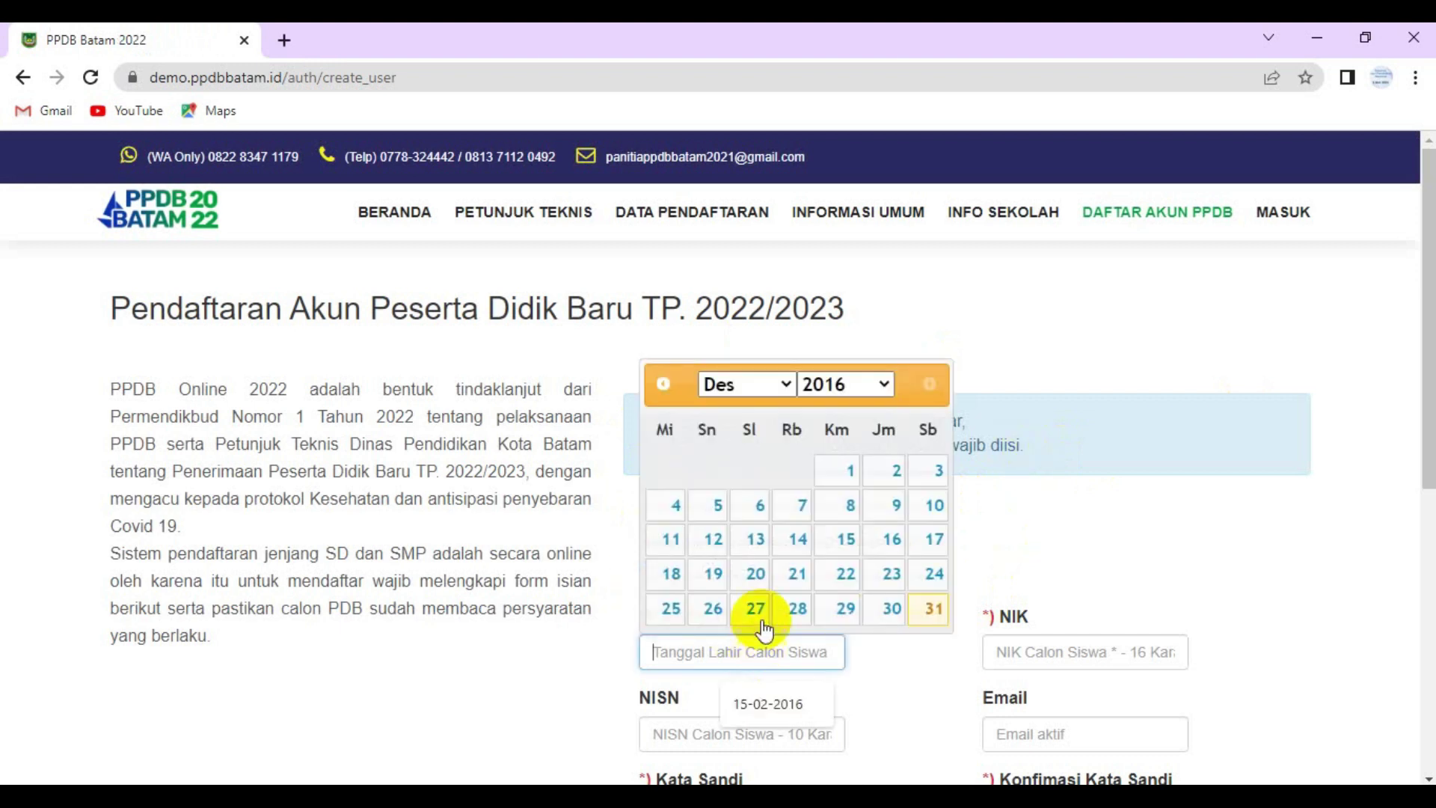
{"action": "left_click", "coordinate": [782, 383]}
{"action": "left_click", "coordinate": [748, 435]}
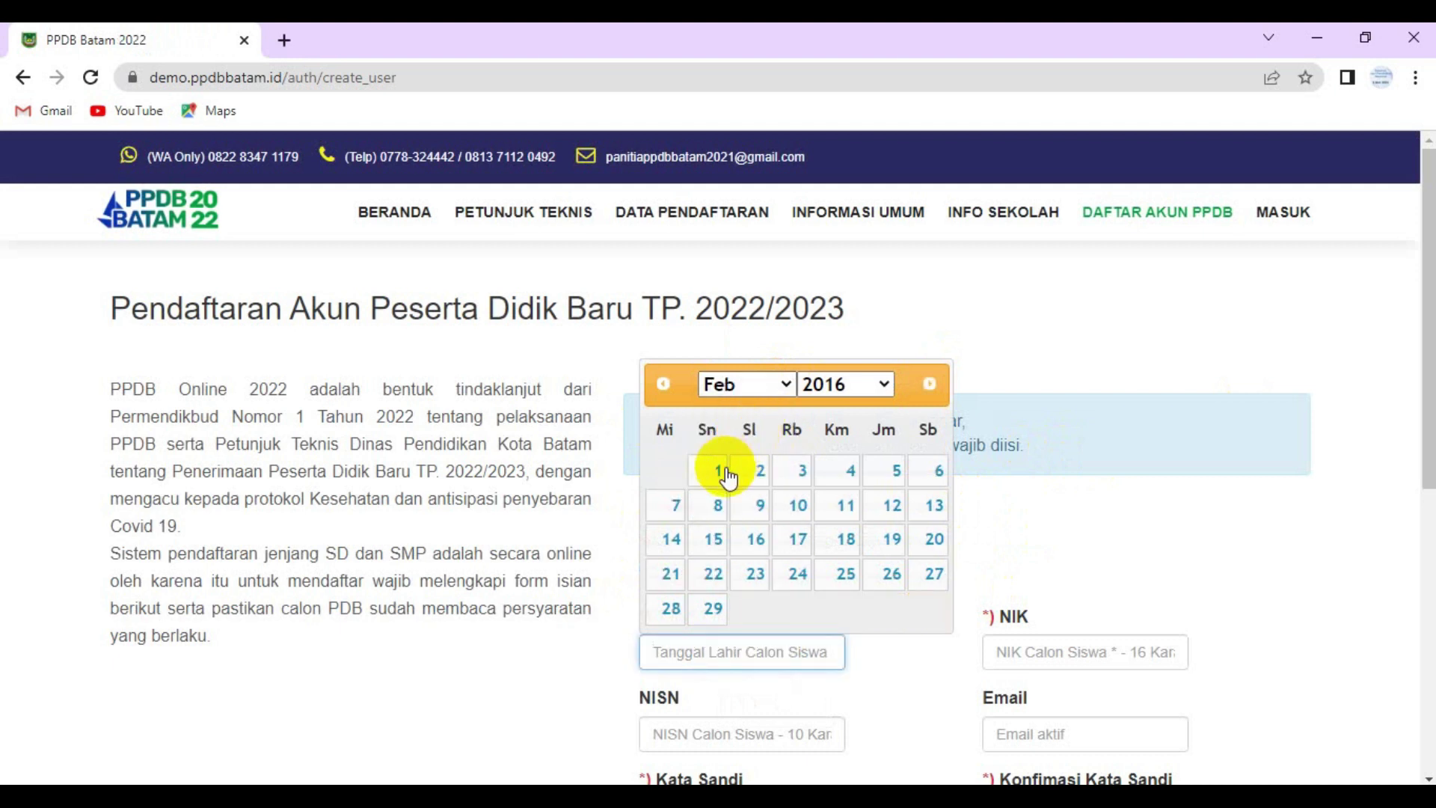
{"action": "left_click", "coordinate": [717, 505]}
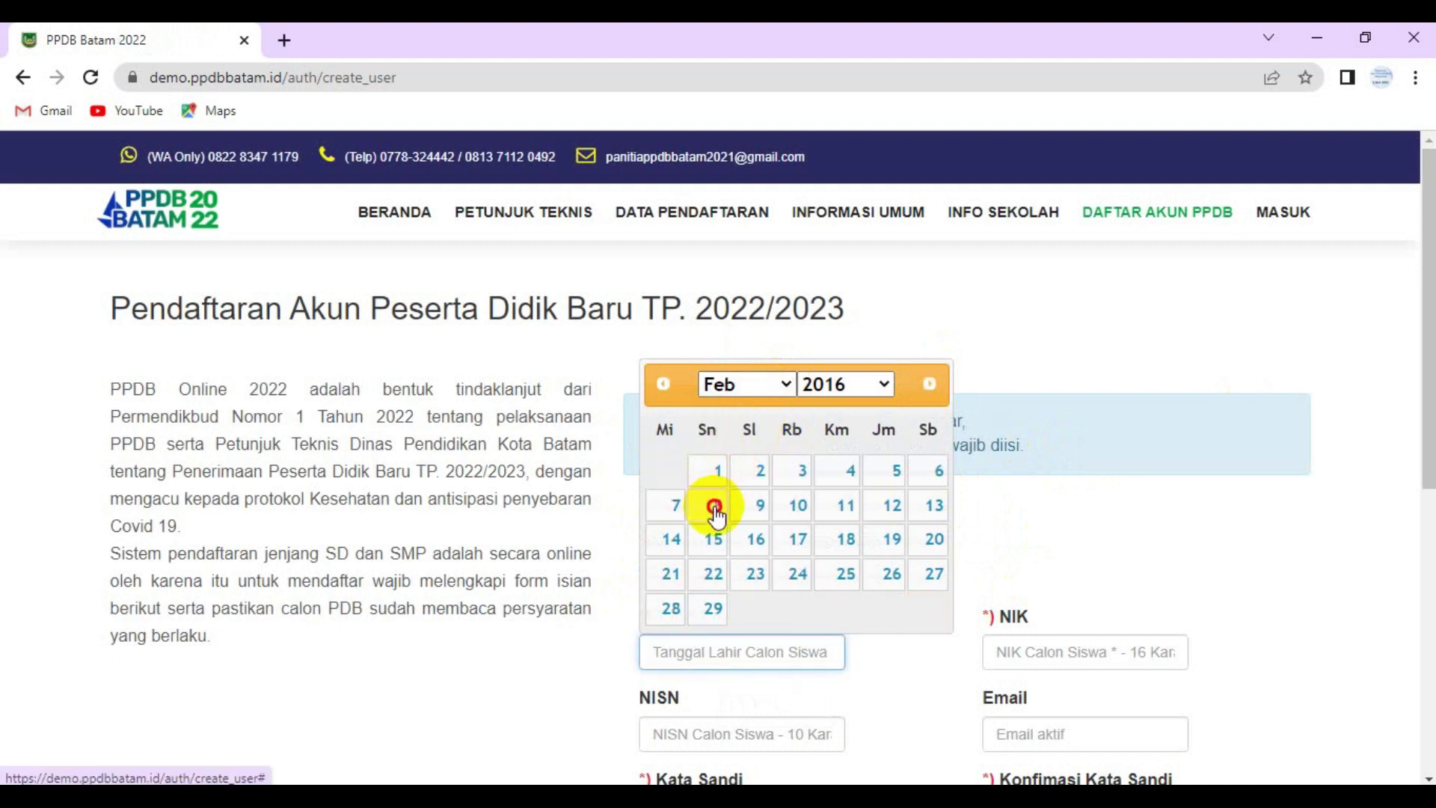
- Fill in the student's NIK, saved e-mail and password, pass reCAPTCHA, and submit Daftar Akun
{"action": "left_click", "coordinate": [1015, 657]}
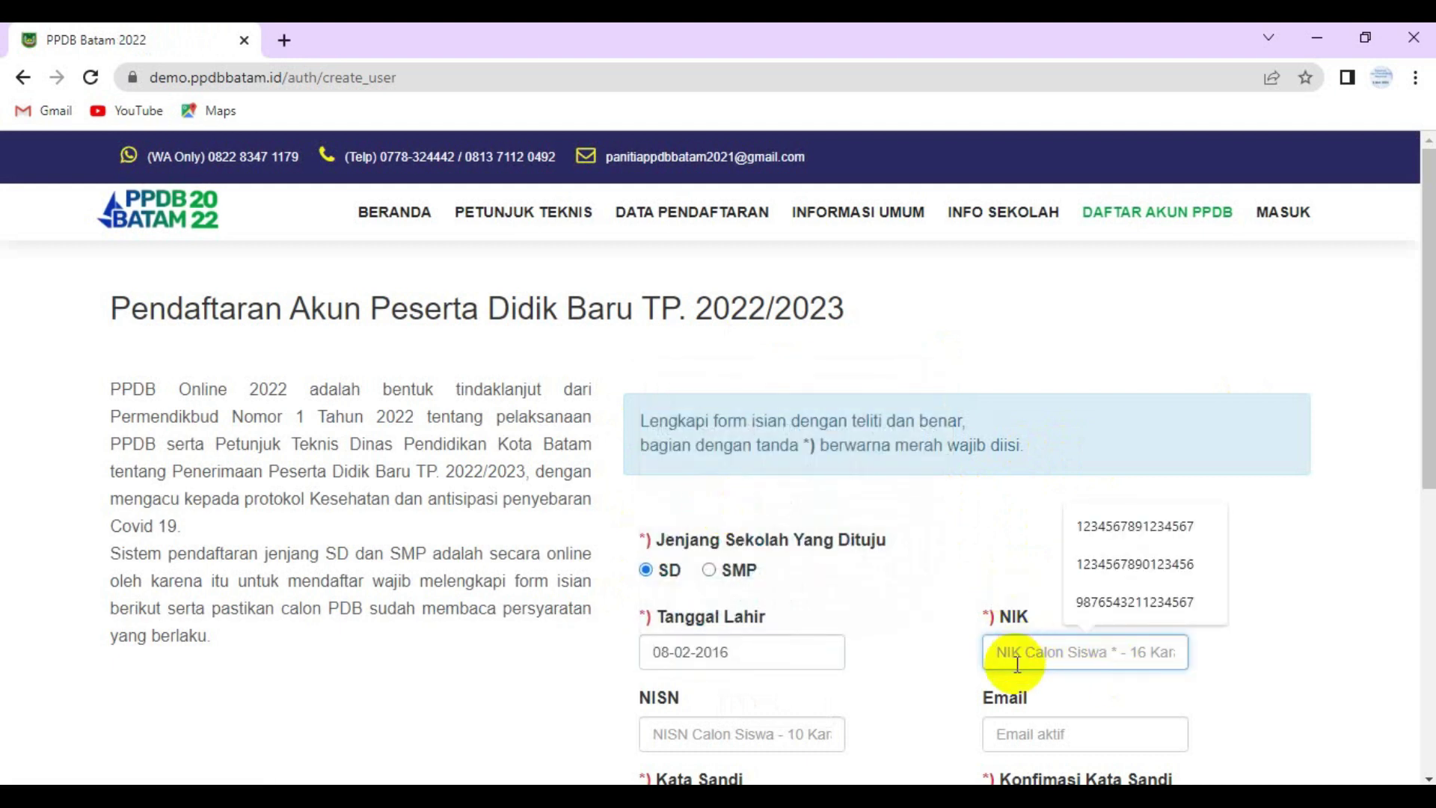
{"action": "key", "text": "ctrl+v"}
{"action": "scroll", "coordinate": [785, 609], "scroll_direction": "down", "scroll_amount": 4}
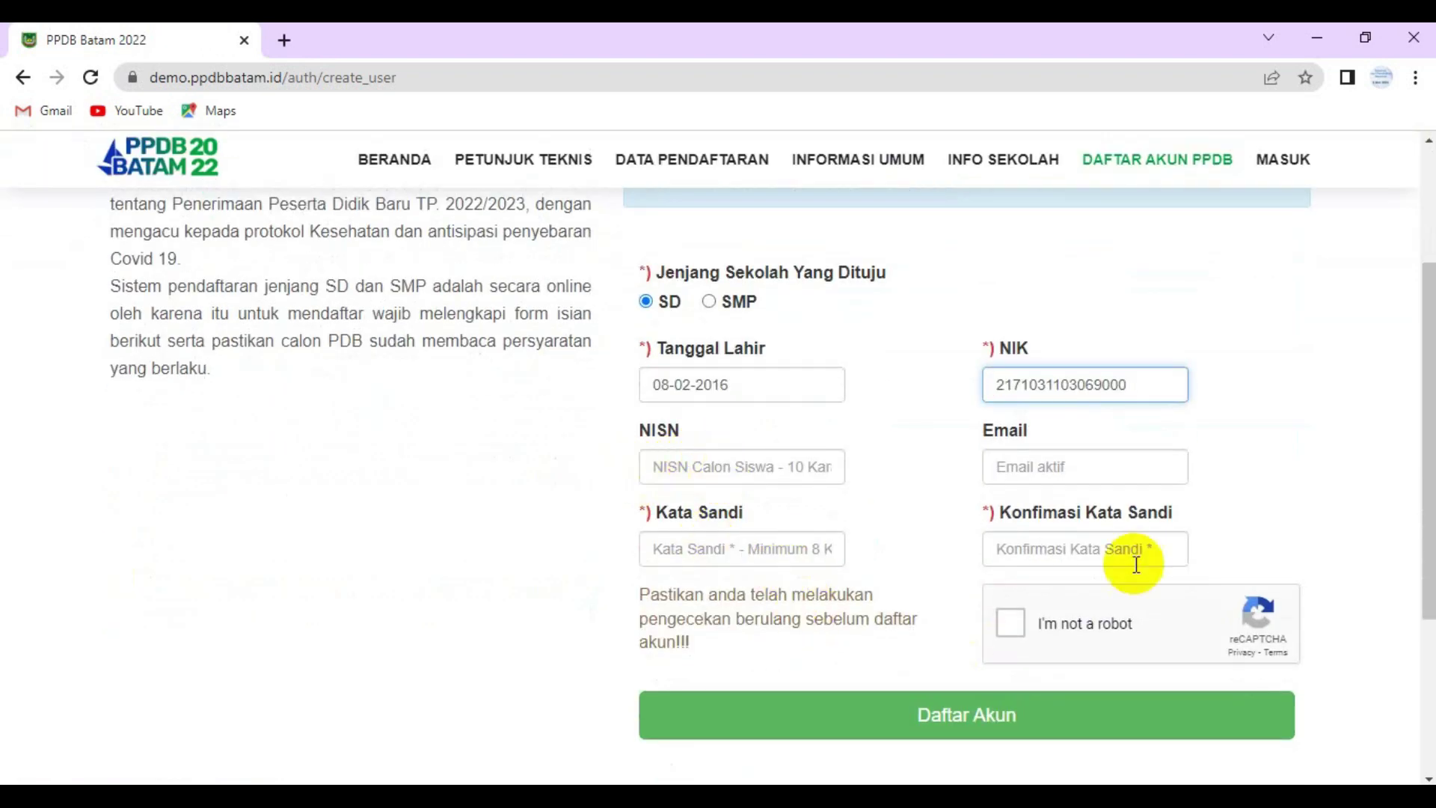
{"action": "left_click", "coordinate": [998, 466]}
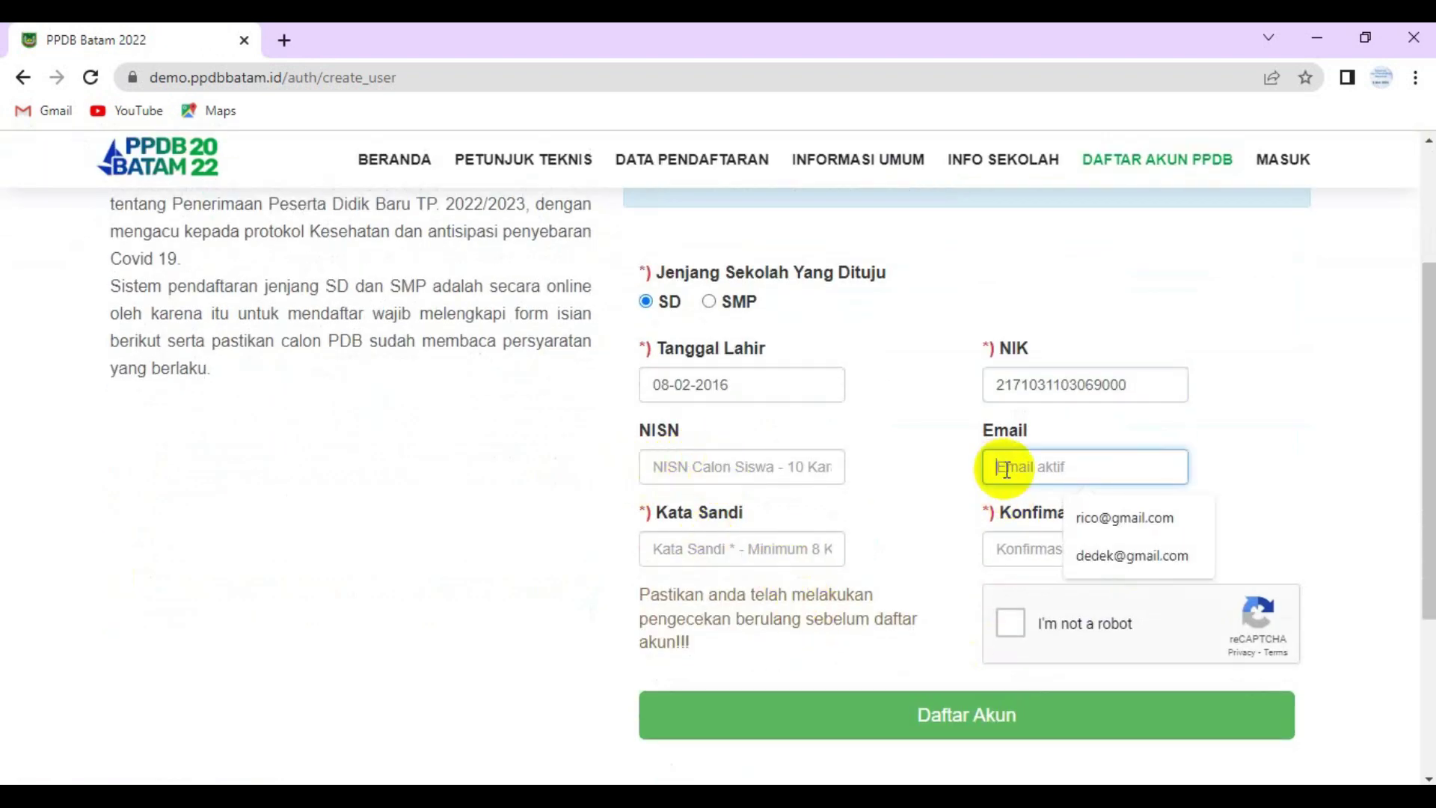
{"action": "left_click", "coordinate": [1138, 522]}
{"action": "left_click", "coordinate": [730, 549]}
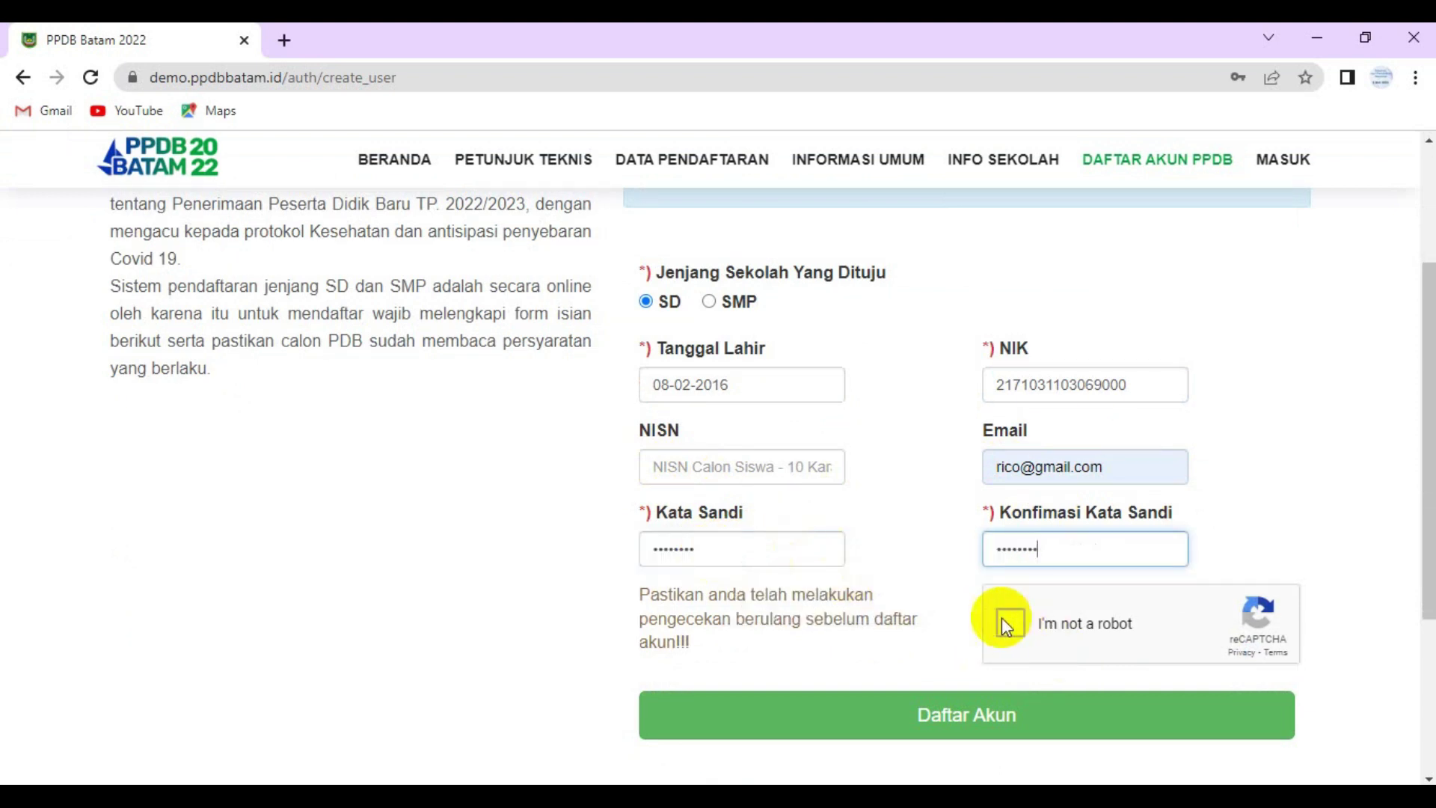
{"action": "left_click", "coordinate": [1010, 621]}
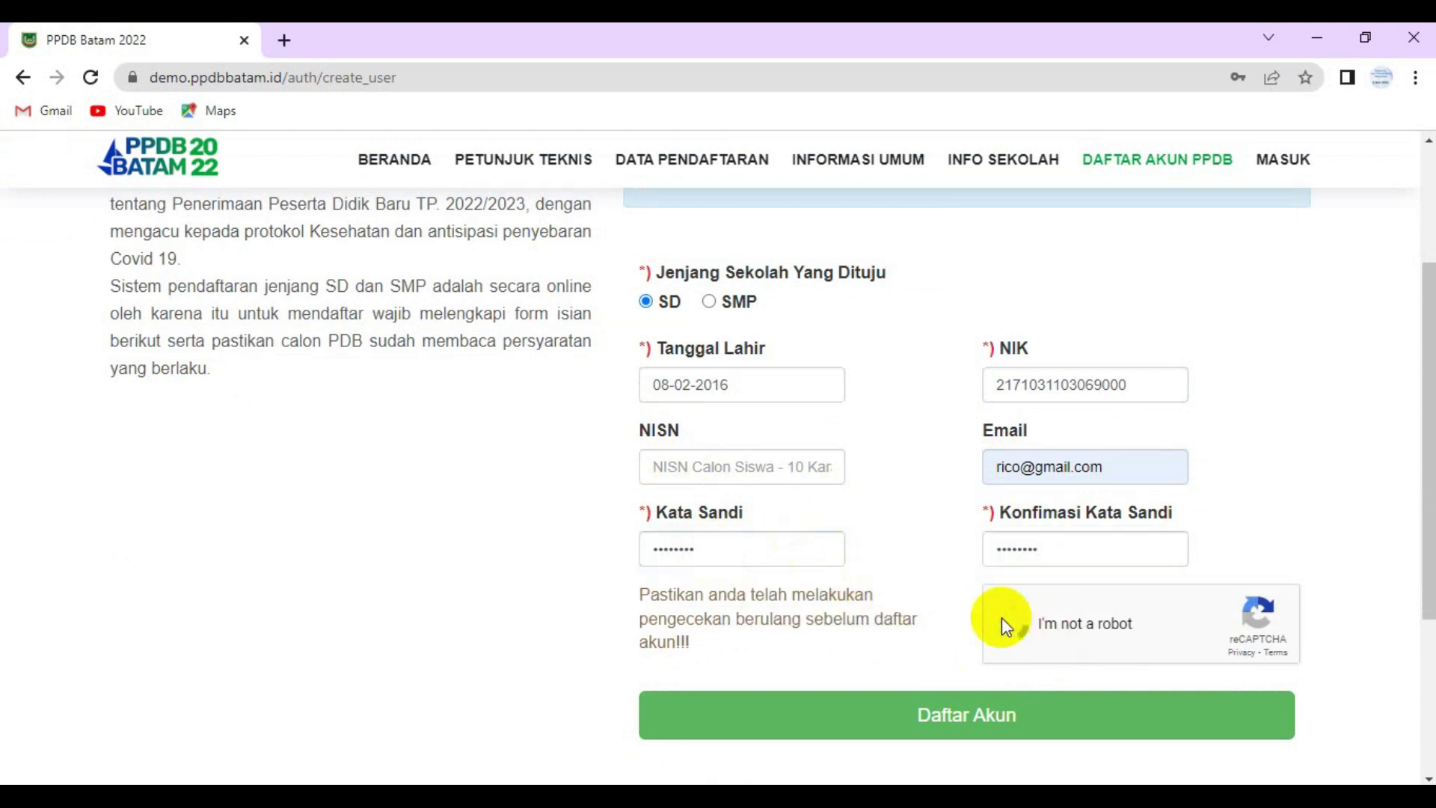
{"action": "left_click", "coordinate": [989, 716]}
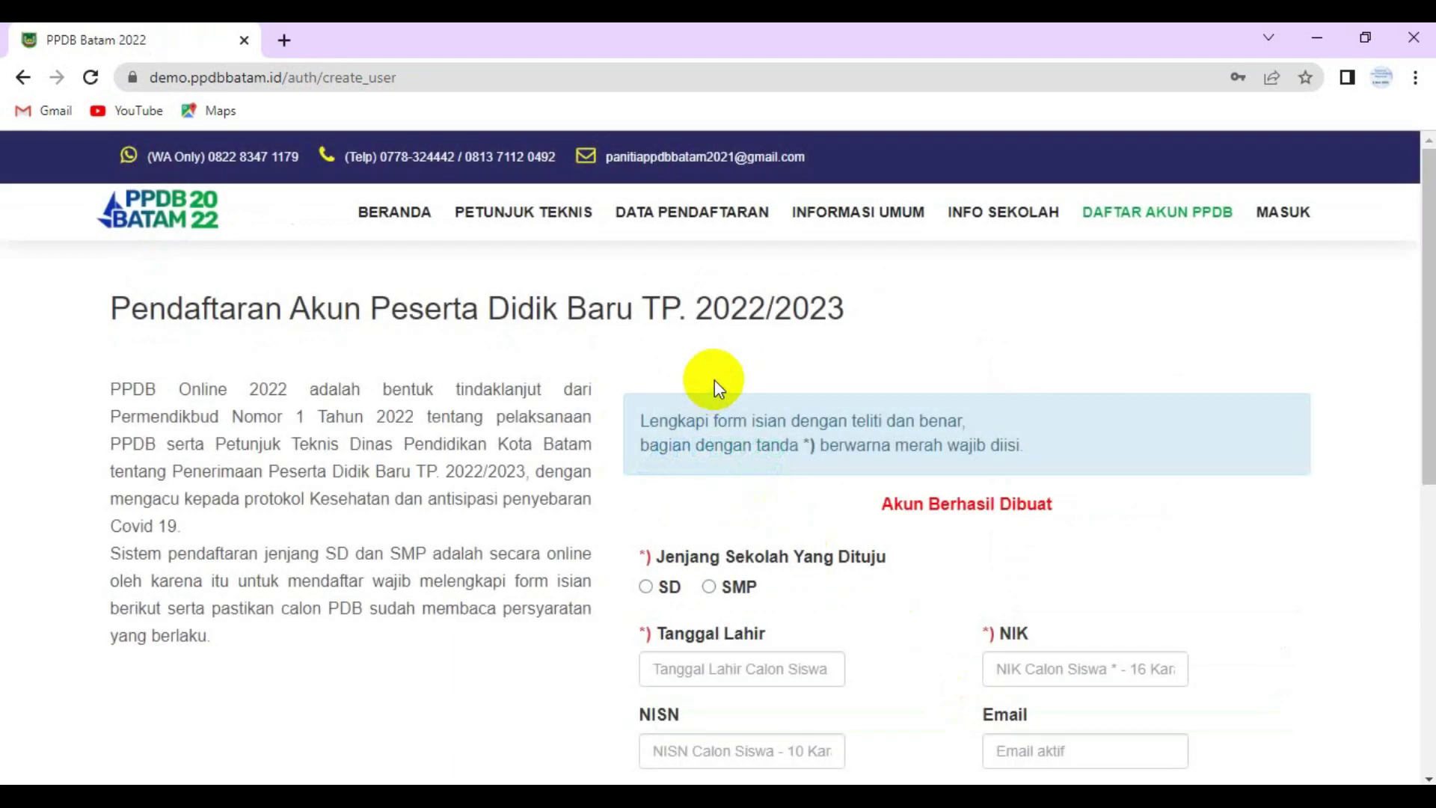
- Log in on the MASUK page with the new account's NIK username and password
{"action": "scroll", "coordinate": [715, 379], "scroll_direction": "down", "scroll_amount": 2}
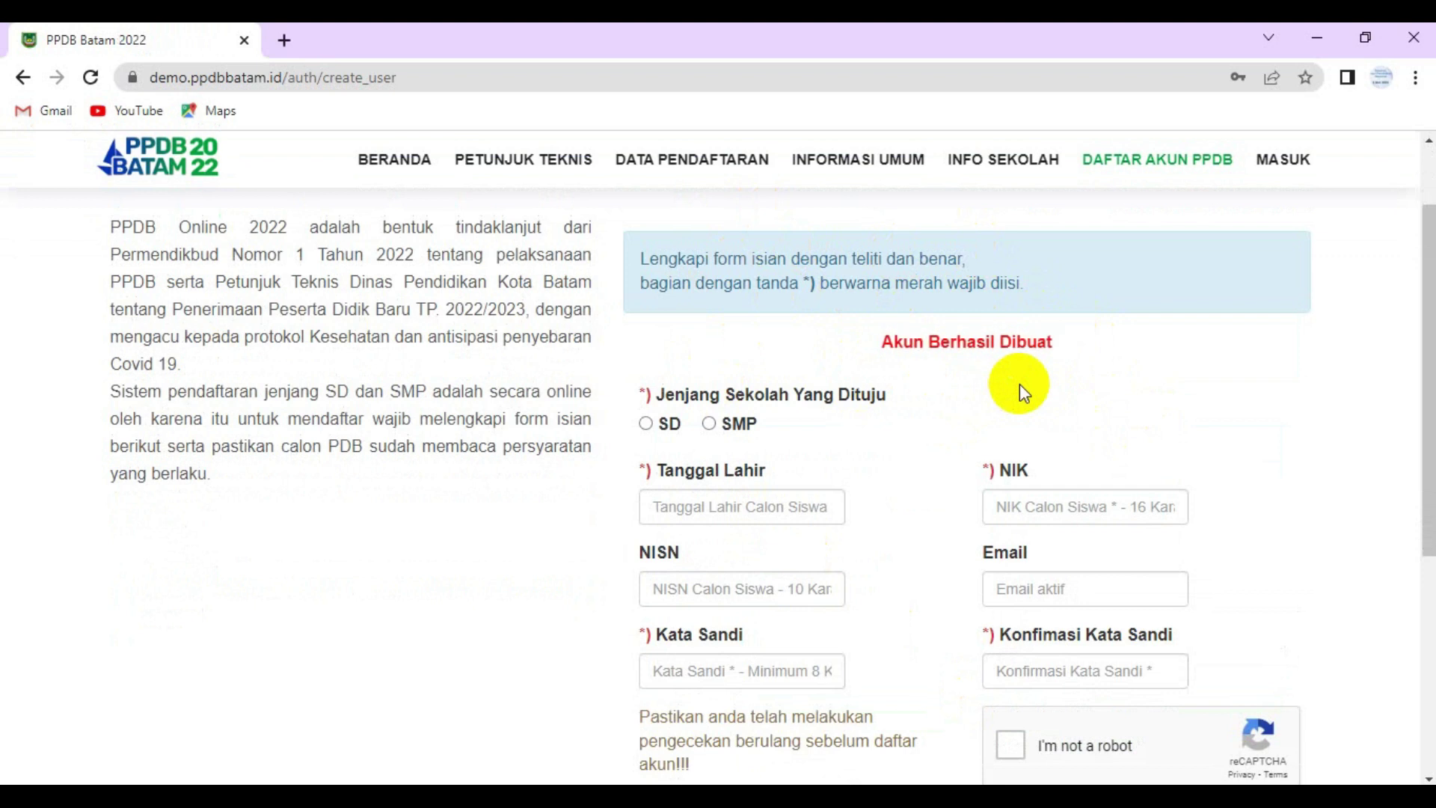
{"action": "left_click", "coordinate": [1282, 165]}
{"action": "left_click", "coordinate": [706, 449]}
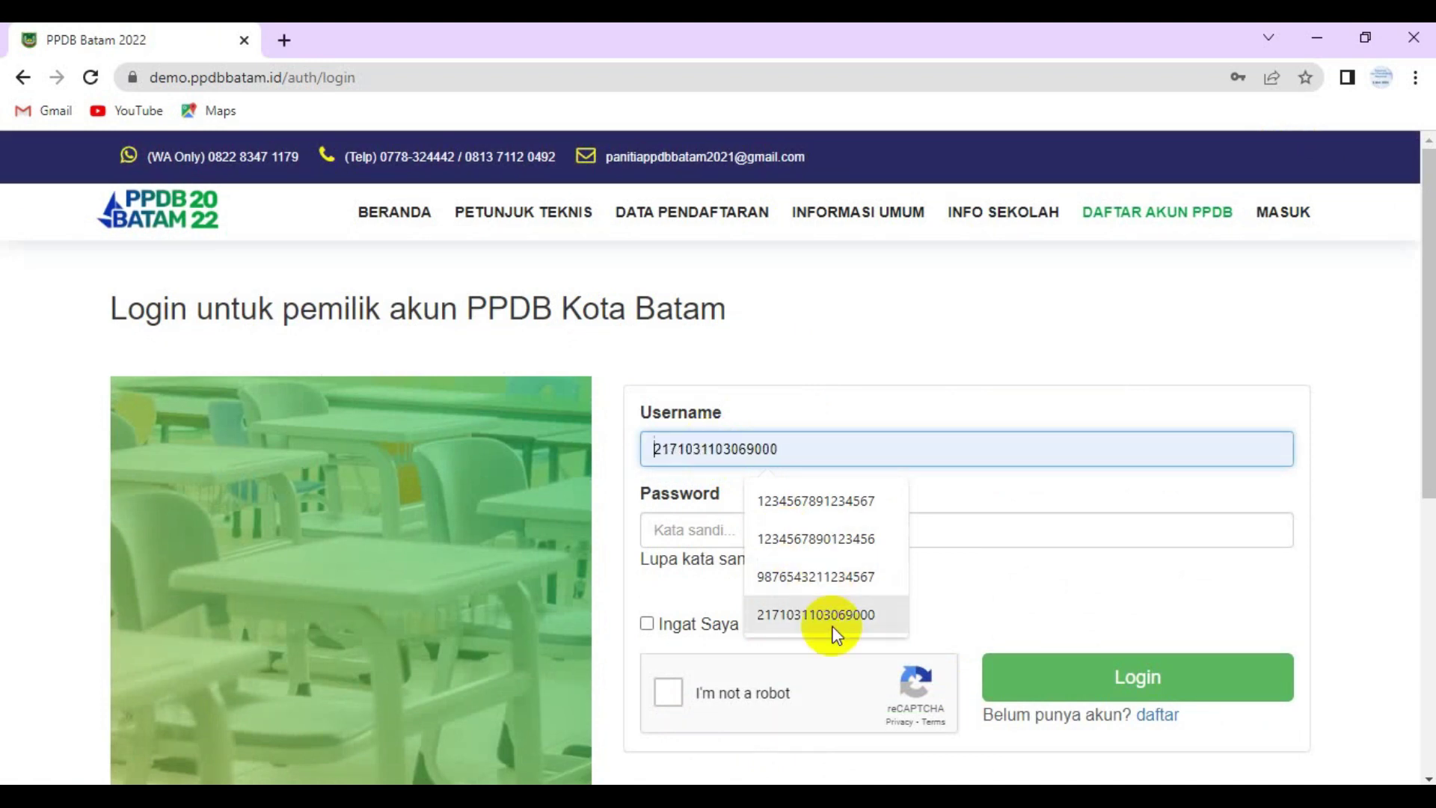
{"action": "left_click", "coordinate": [853, 612]}
{"action": "left_click", "coordinate": [703, 527]}
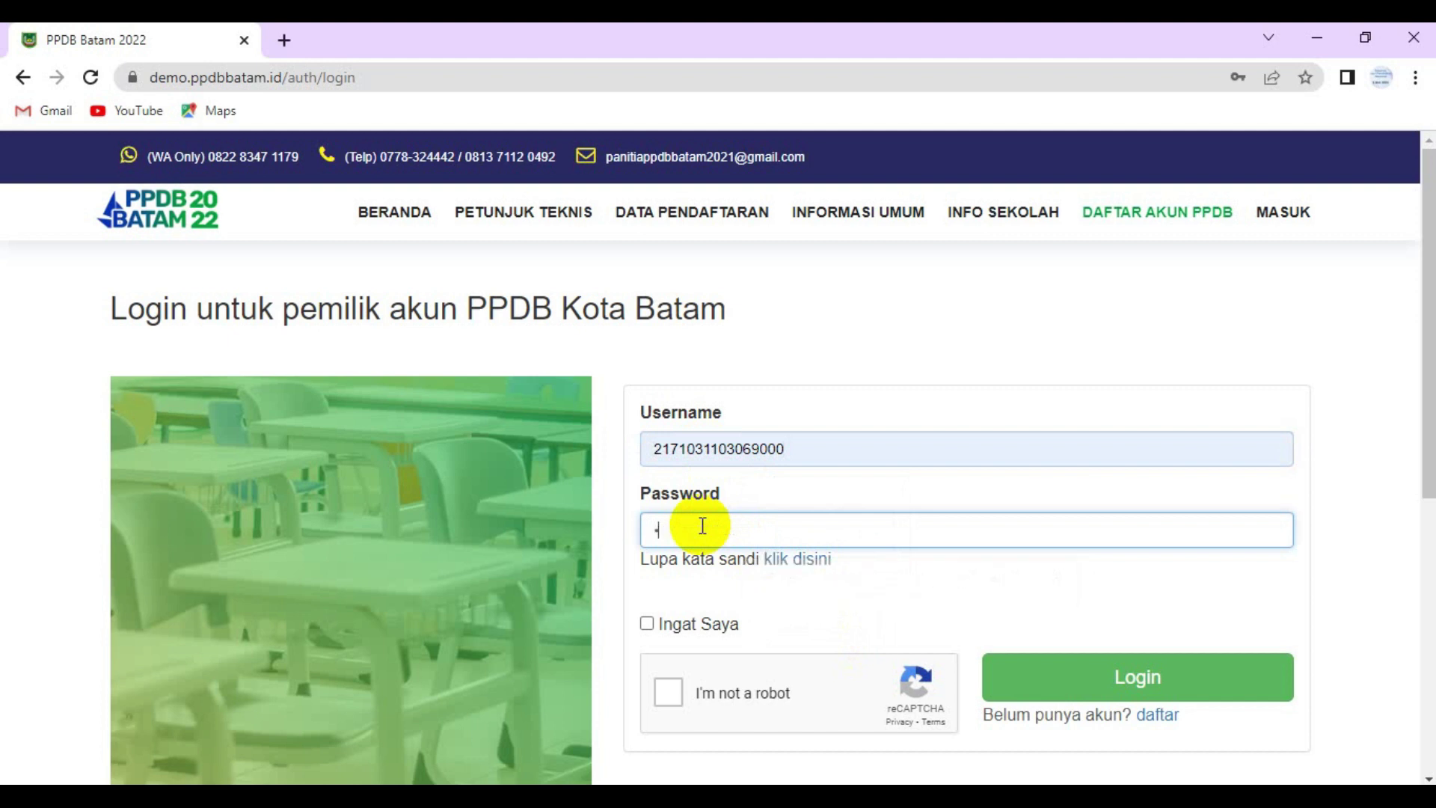
{"action": "type", "text": "****"}
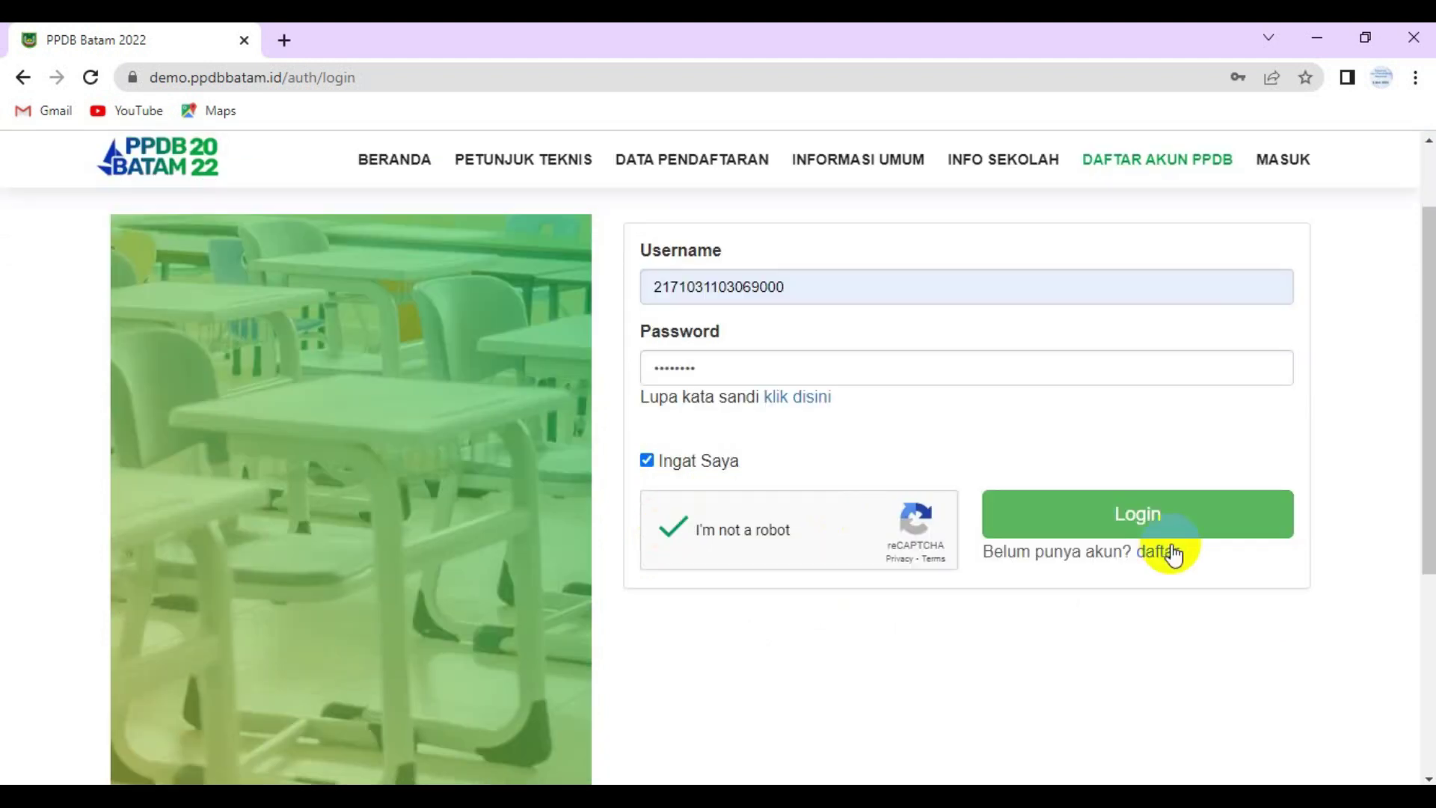
{"action": "left_click", "coordinate": [1137, 514]}
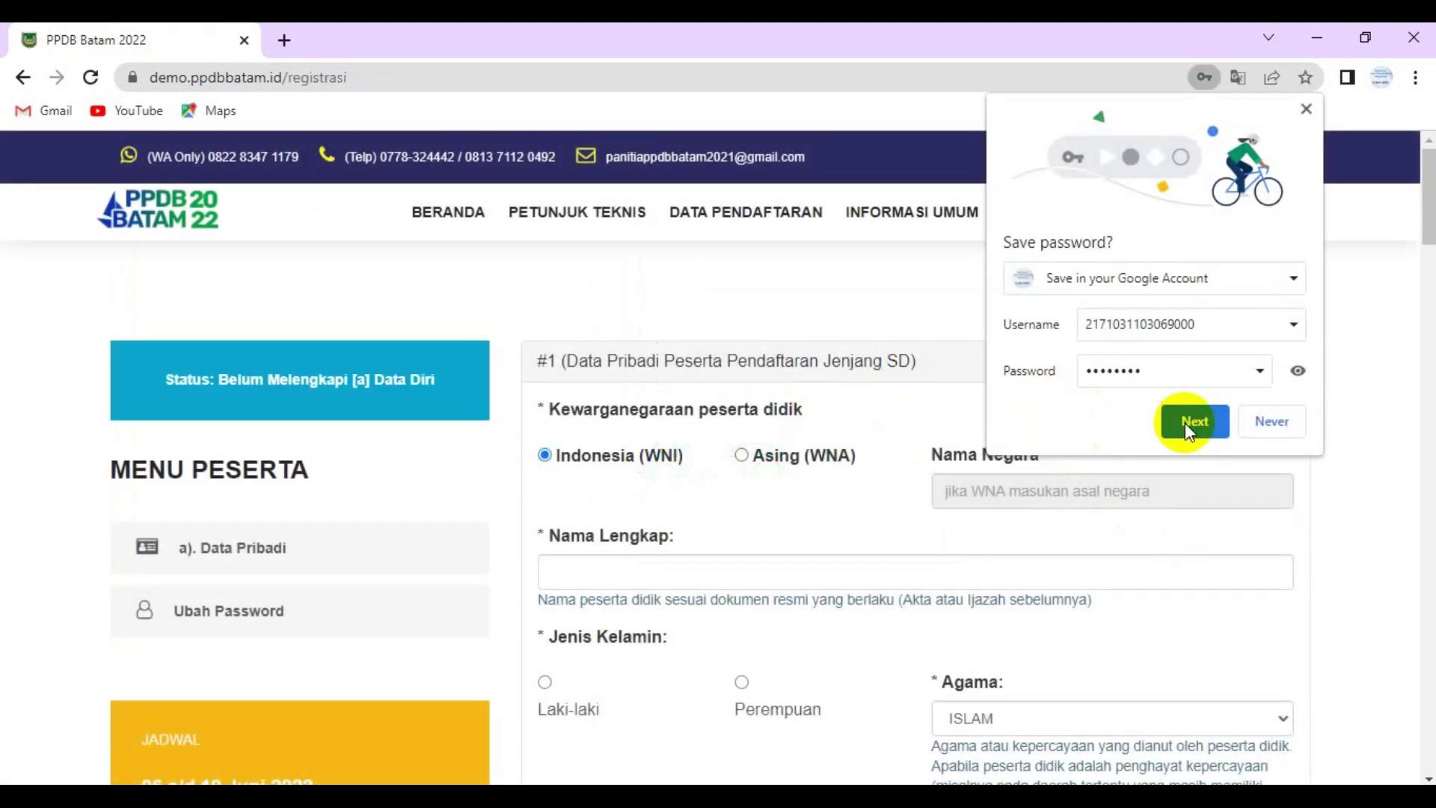
- Save the login password, enter the student's full name, and select Laki-laki
{"action": "left_click", "coordinate": [1184, 423]}
{"action": "scroll", "coordinate": [576, 309], "scroll_direction": "down", "scroll_amount": 2}
{"action": "scroll", "coordinate": [579, 312], "scroll_direction": "up", "scroll_amount": 2}
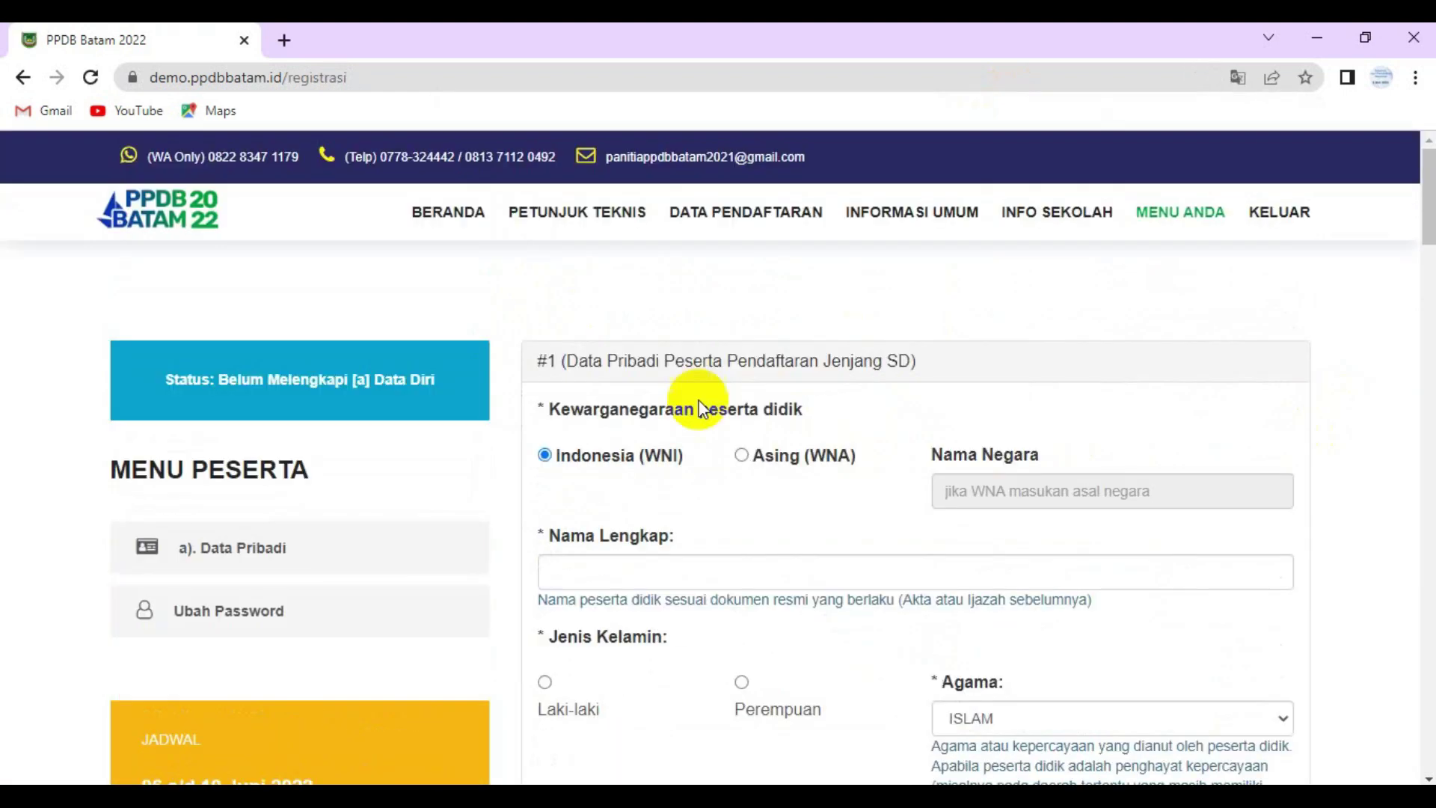
{"action": "scroll", "coordinate": [591, 479], "scroll_direction": "down", "scroll_amount": 2}
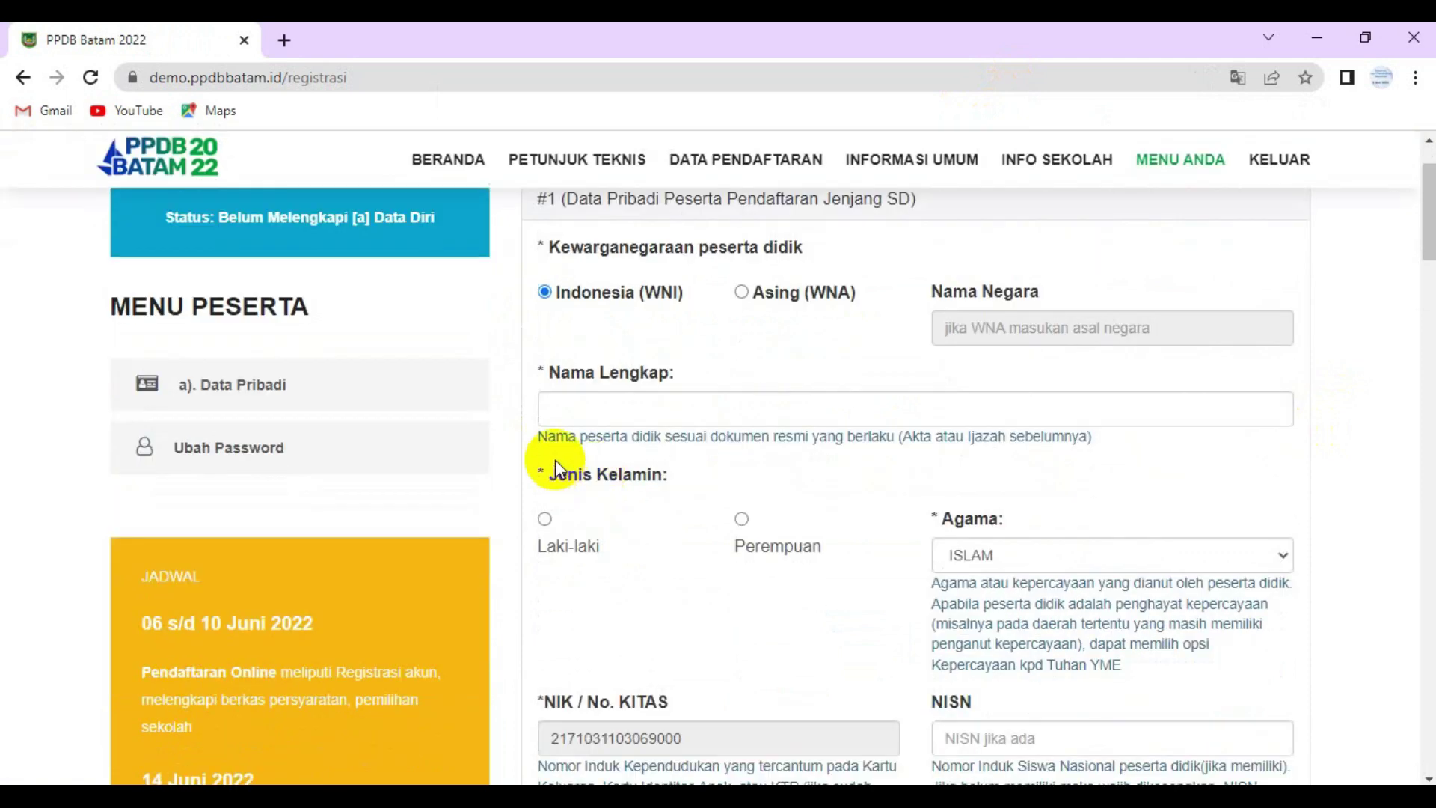
{"action": "left_click", "coordinate": [566, 412]}
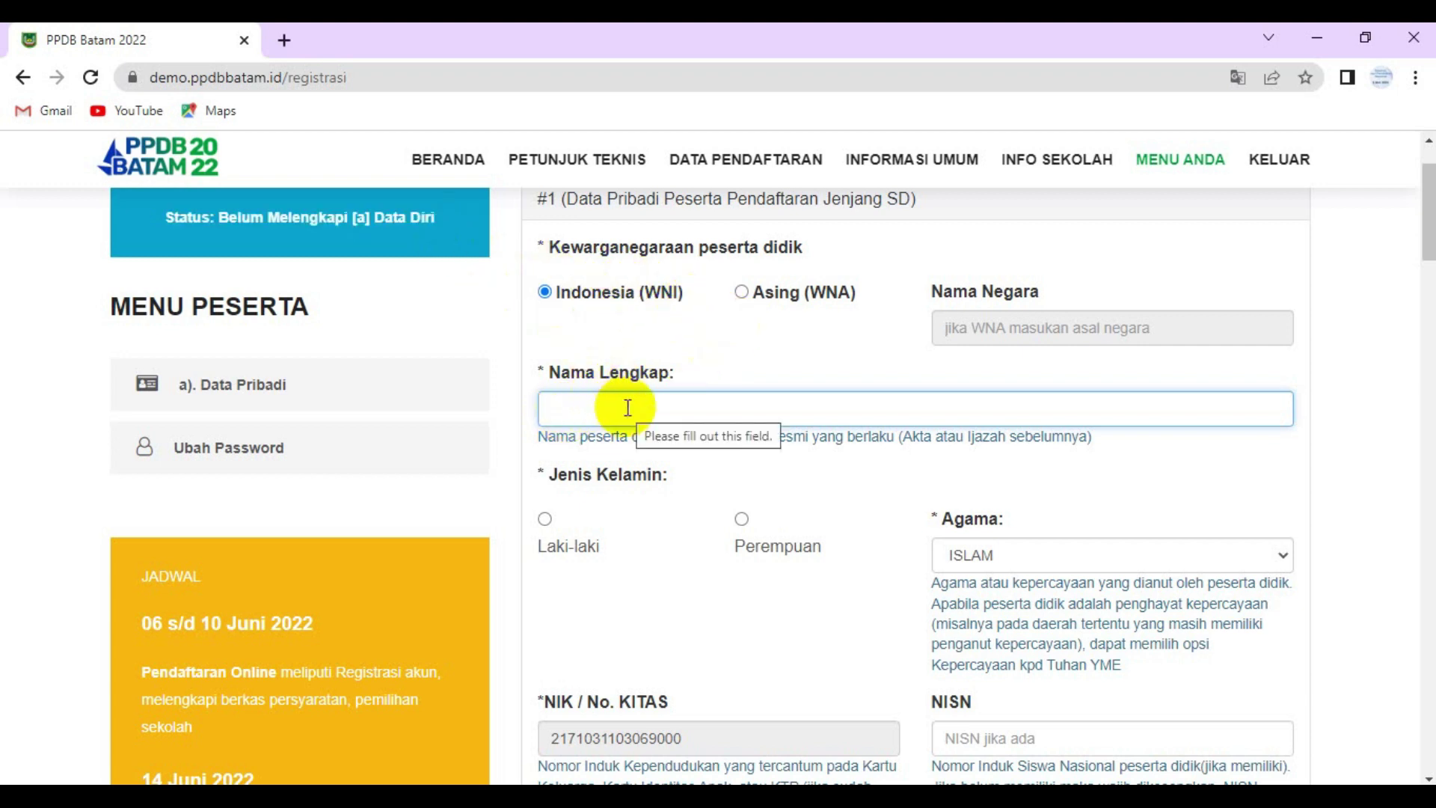
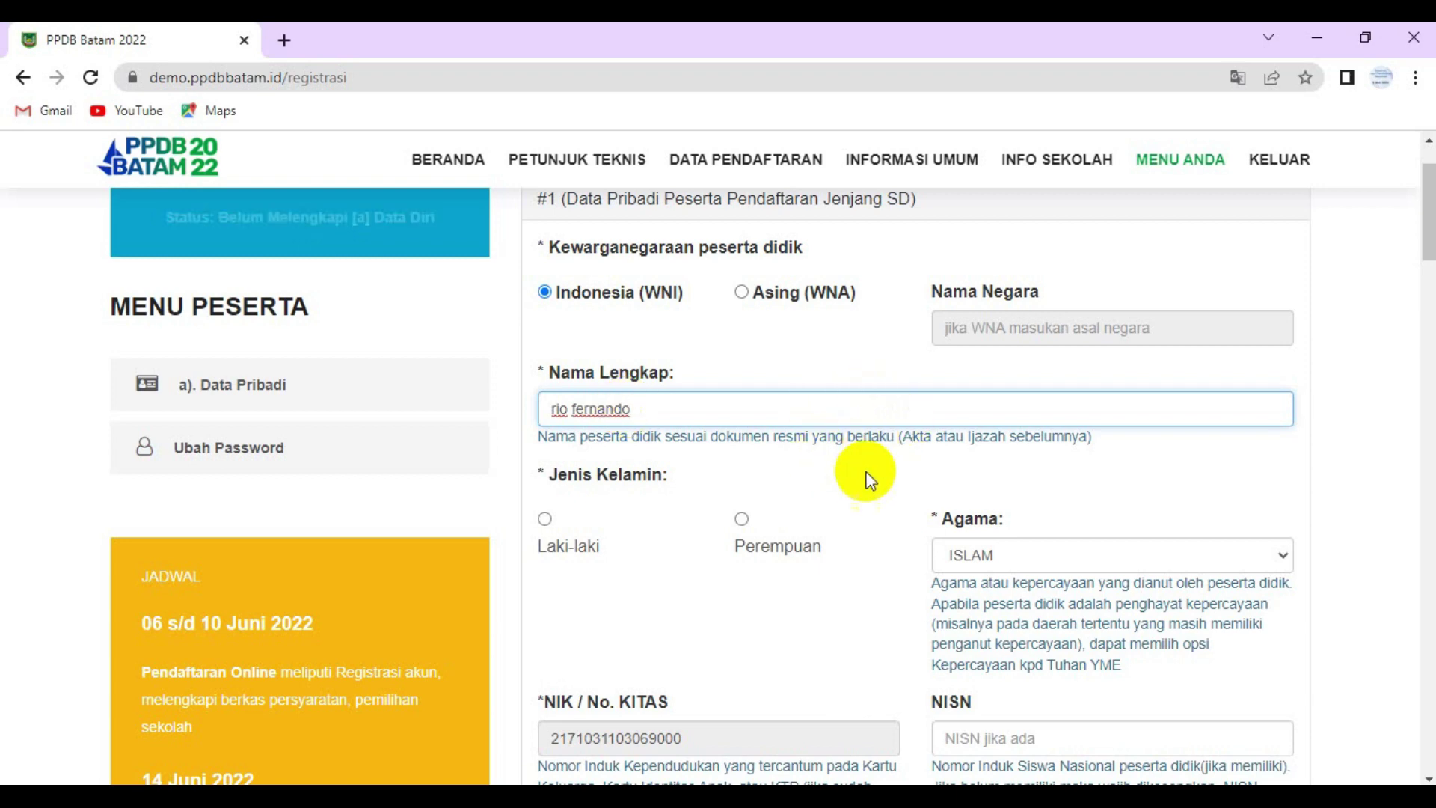
{"action": "left_click", "coordinate": [546, 523]}
- Look up the birth certificate image for the No KK and Akta Lahir numbers
{"action": "scroll", "coordinate": [740, 502], "scroll_direction": "down", "scroll_amount": 1}
{"action": "scroll", "coordinate": [1125, 480], "scroll_direction": "down", "scroll_amount": 1}
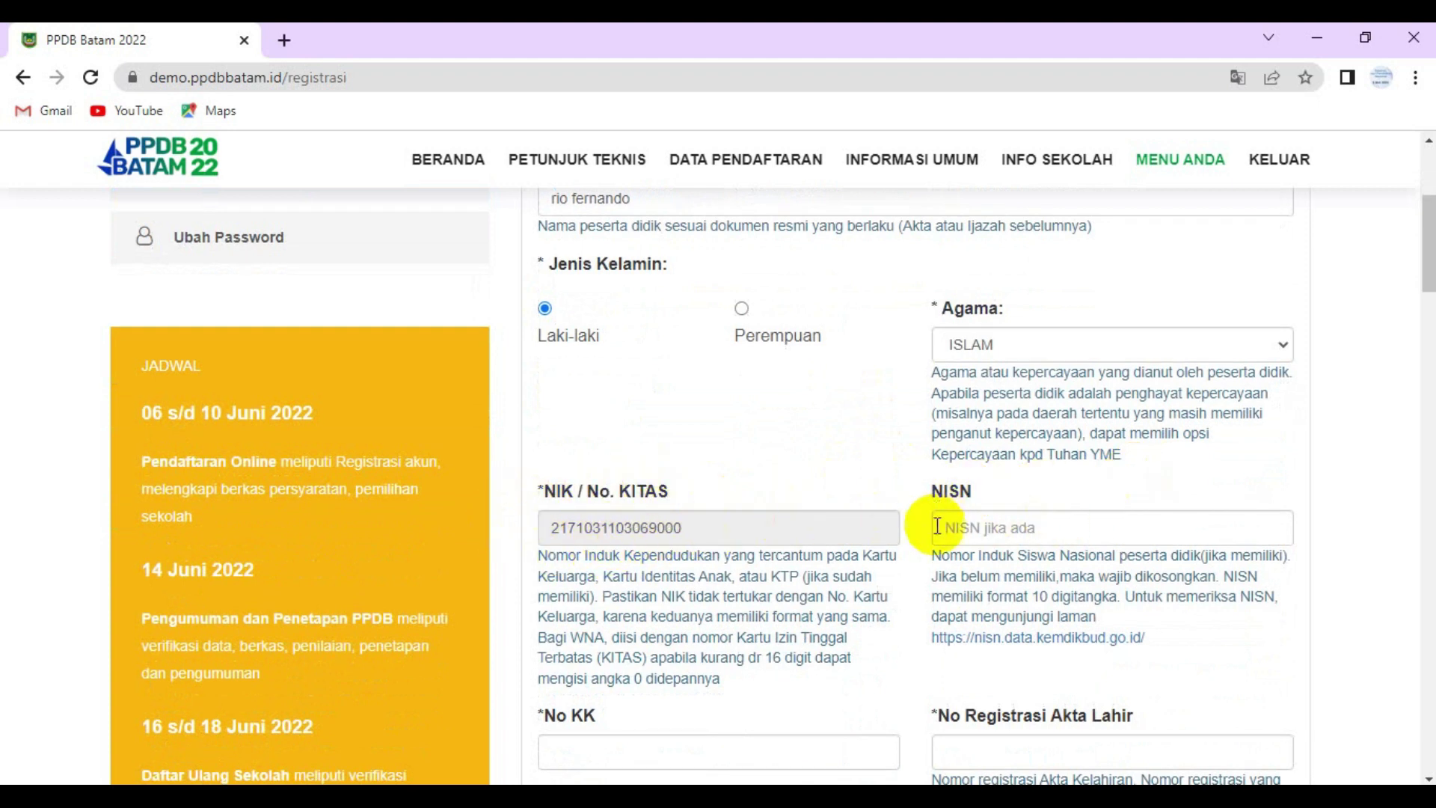
{"action": "scroll", "coordinate": [1002, 522], "scroll_direction": "down", "scroll_amount": 2}
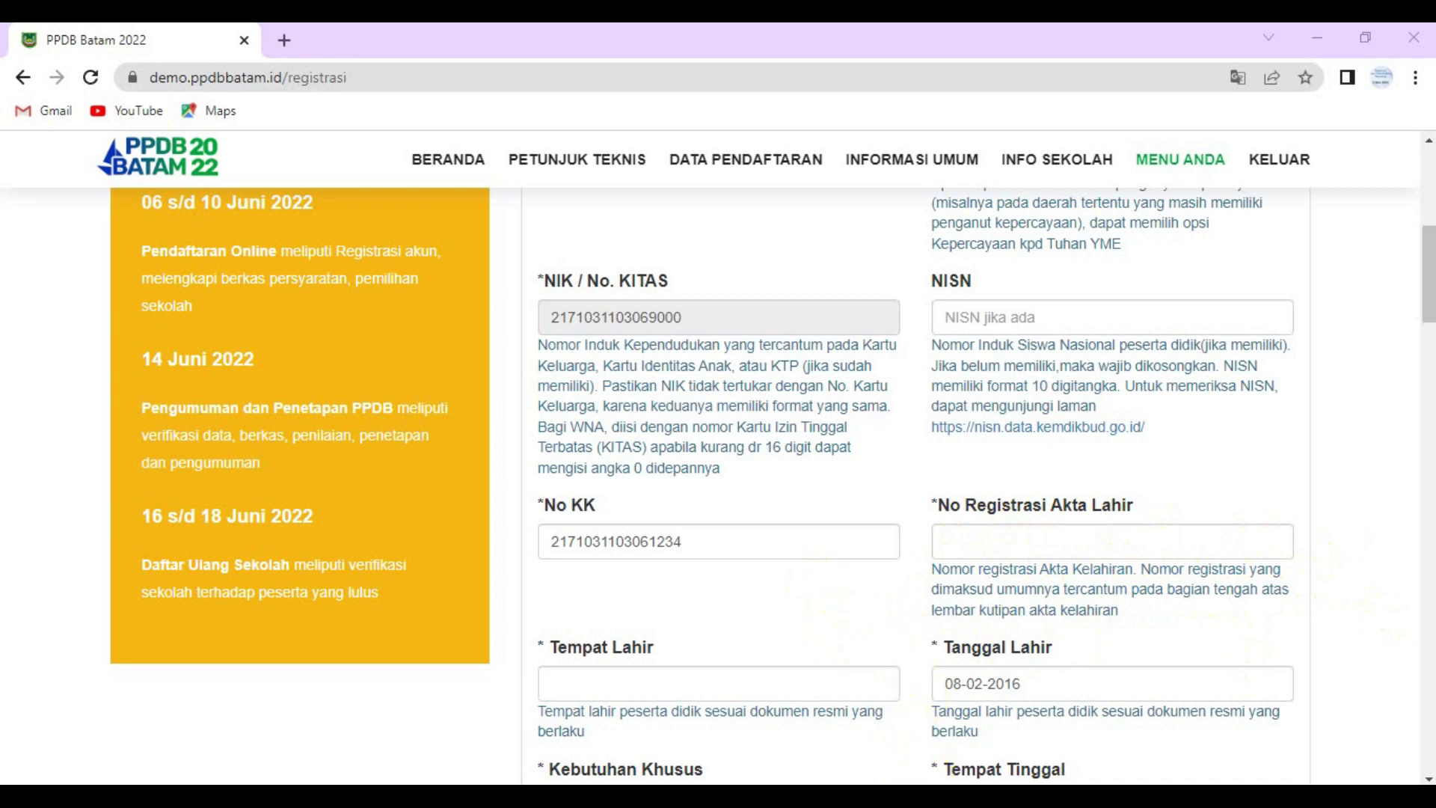
{"action": "key", "text": "alt+Tab"}
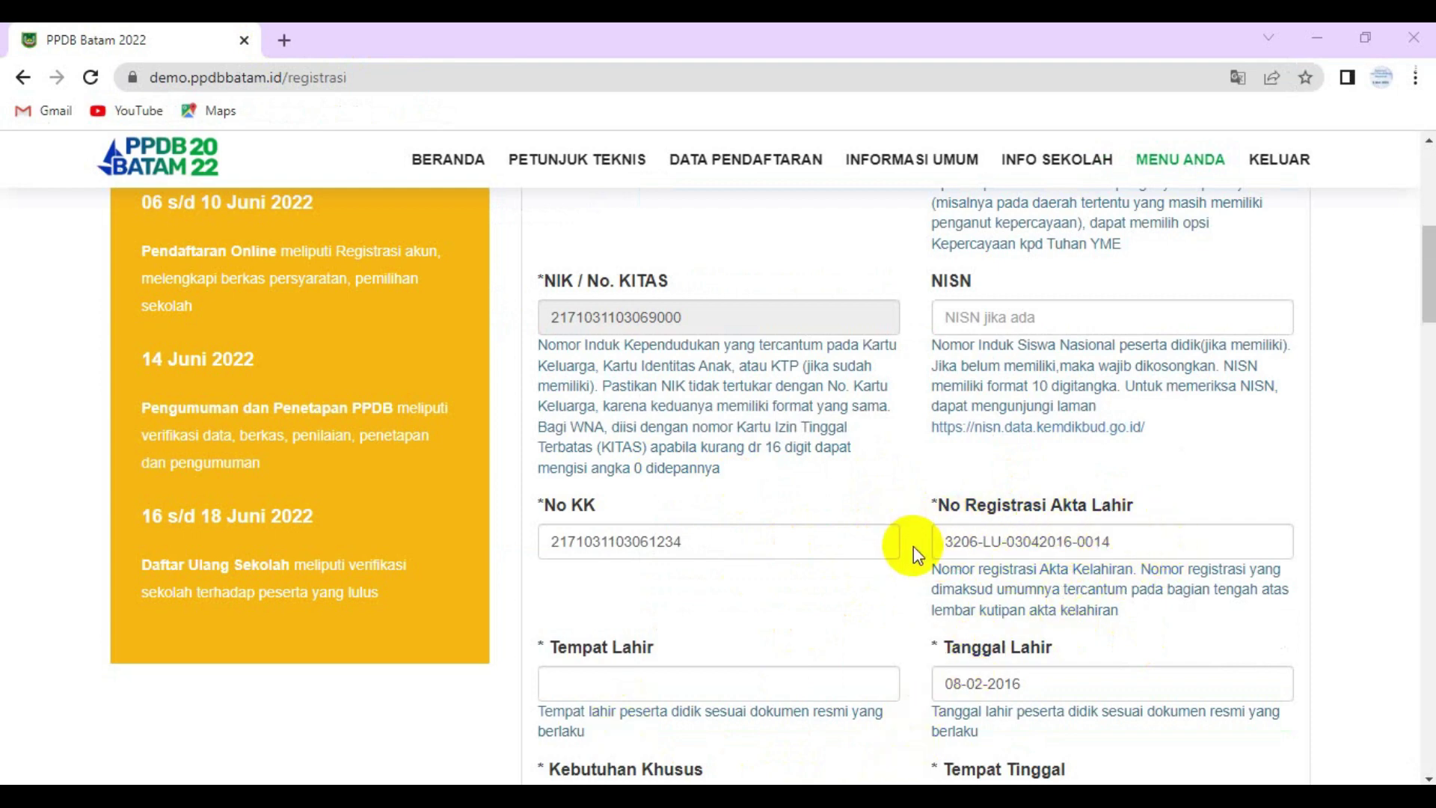
- Enter Batam as the student's Tempat Lahir
{"action": "scroll", "coordinate": [911, 546], "scroll_direction": "down", "scroll_amount": 1}
{"action": "left_click", "coordinate": [638, 581]}
{"action": "type", "text": "Batam"}
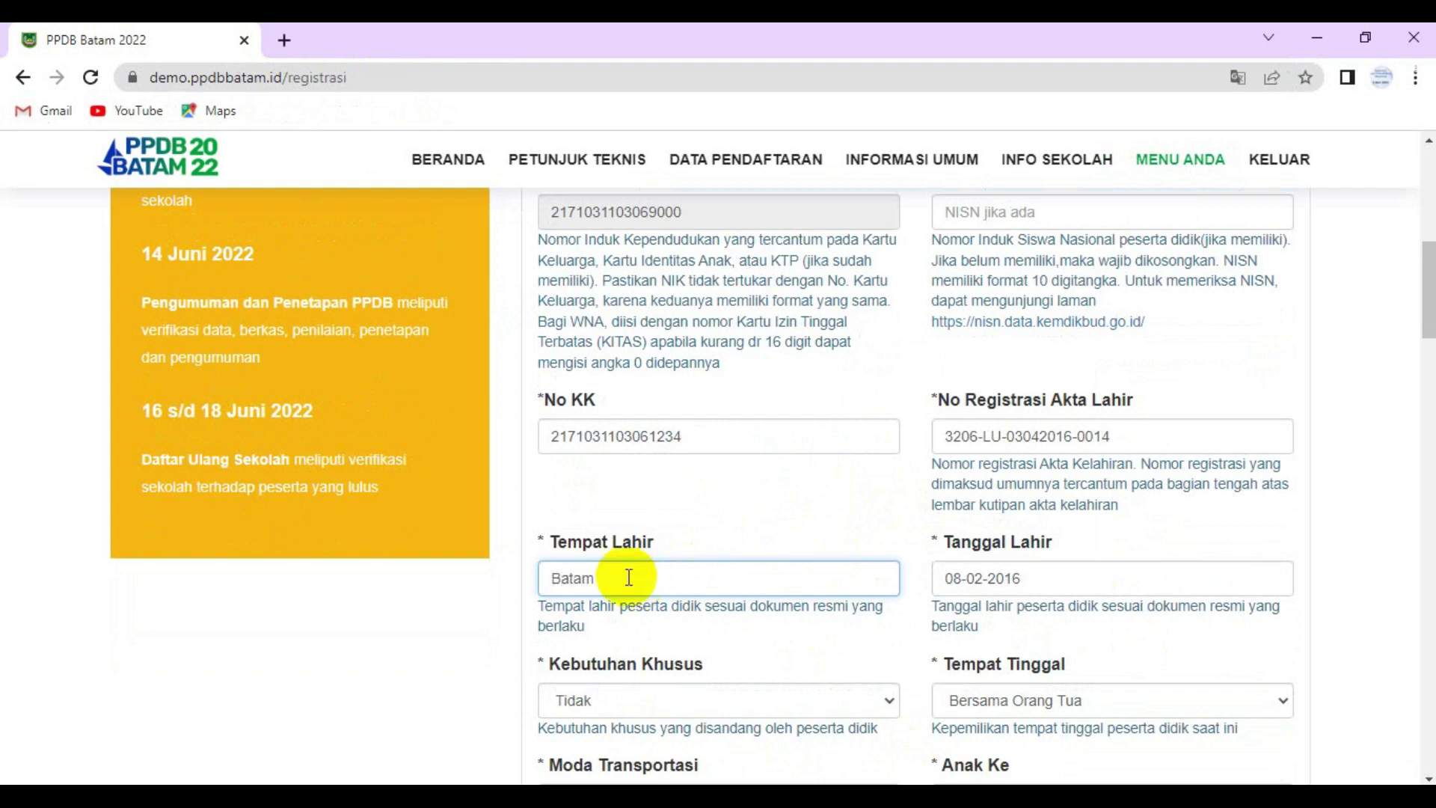
{"action": "scroll", "coordinate": [658, 599], "scroll_direction": "down", "scroll_amount": 2}
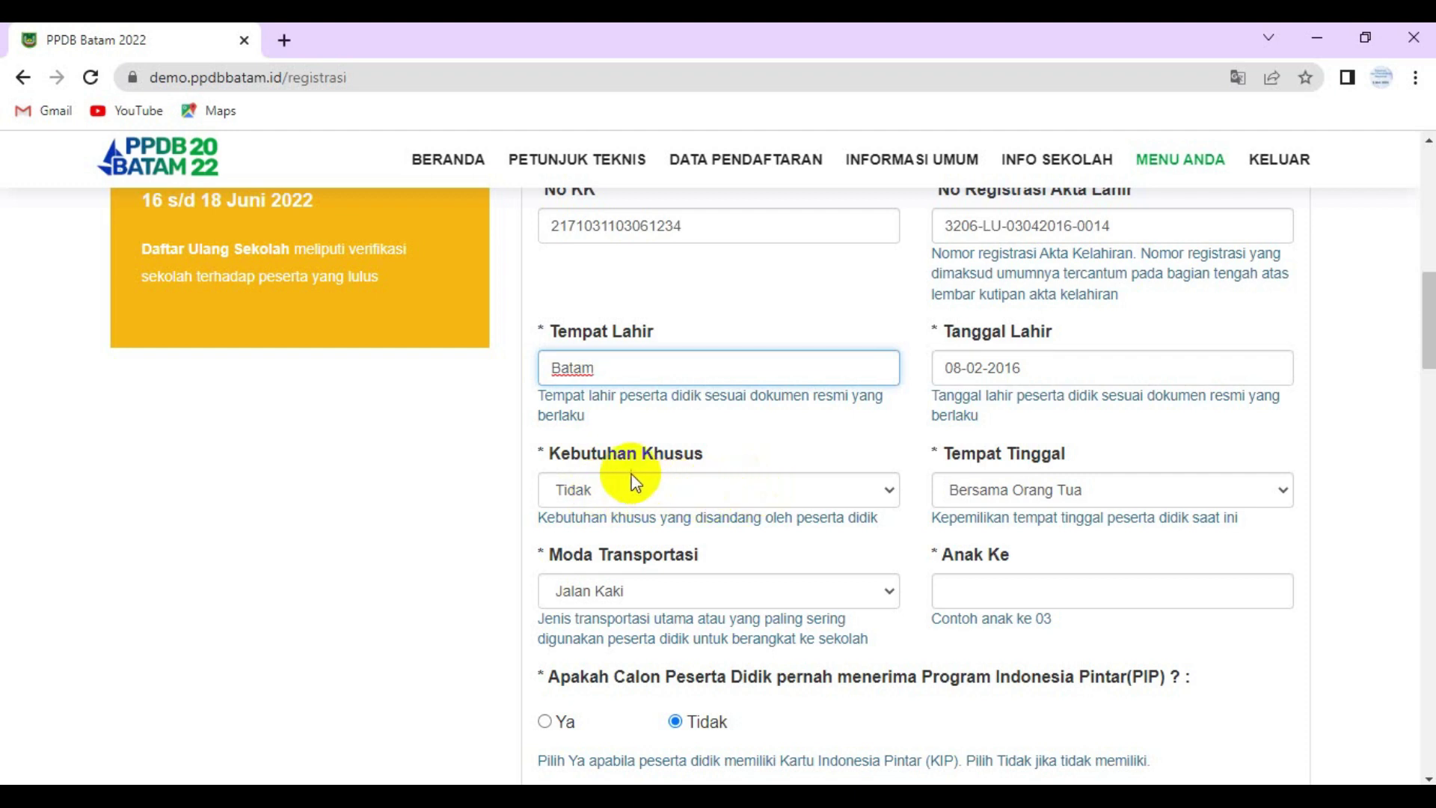
- Keep residence Bersama Orang Tua, set transport to Kendaraan Pribadi, and child order 02
{"action": "left_click", "coordinate": [1284, 495]}
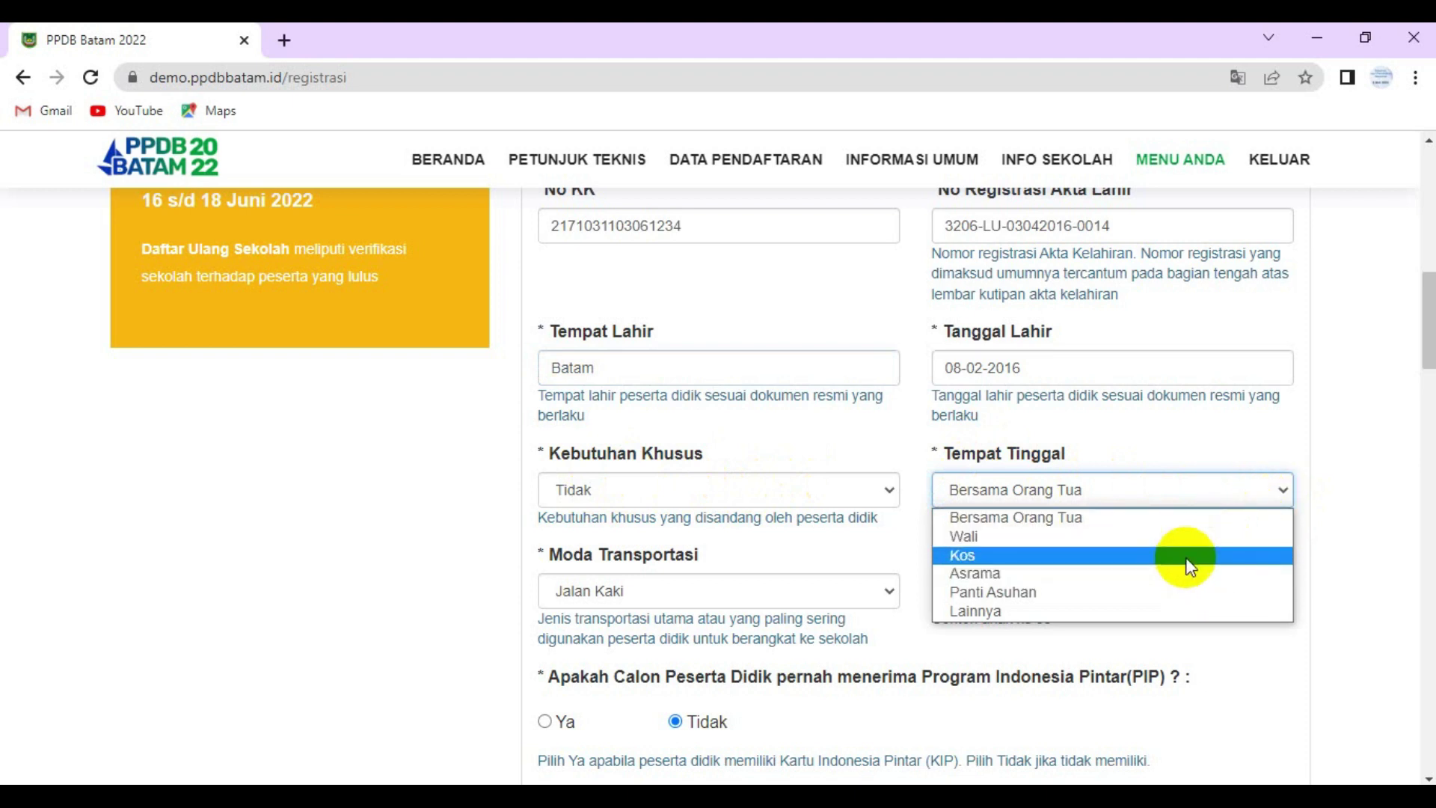
{"action": "left_click", "coordinate": [1083, 516]}
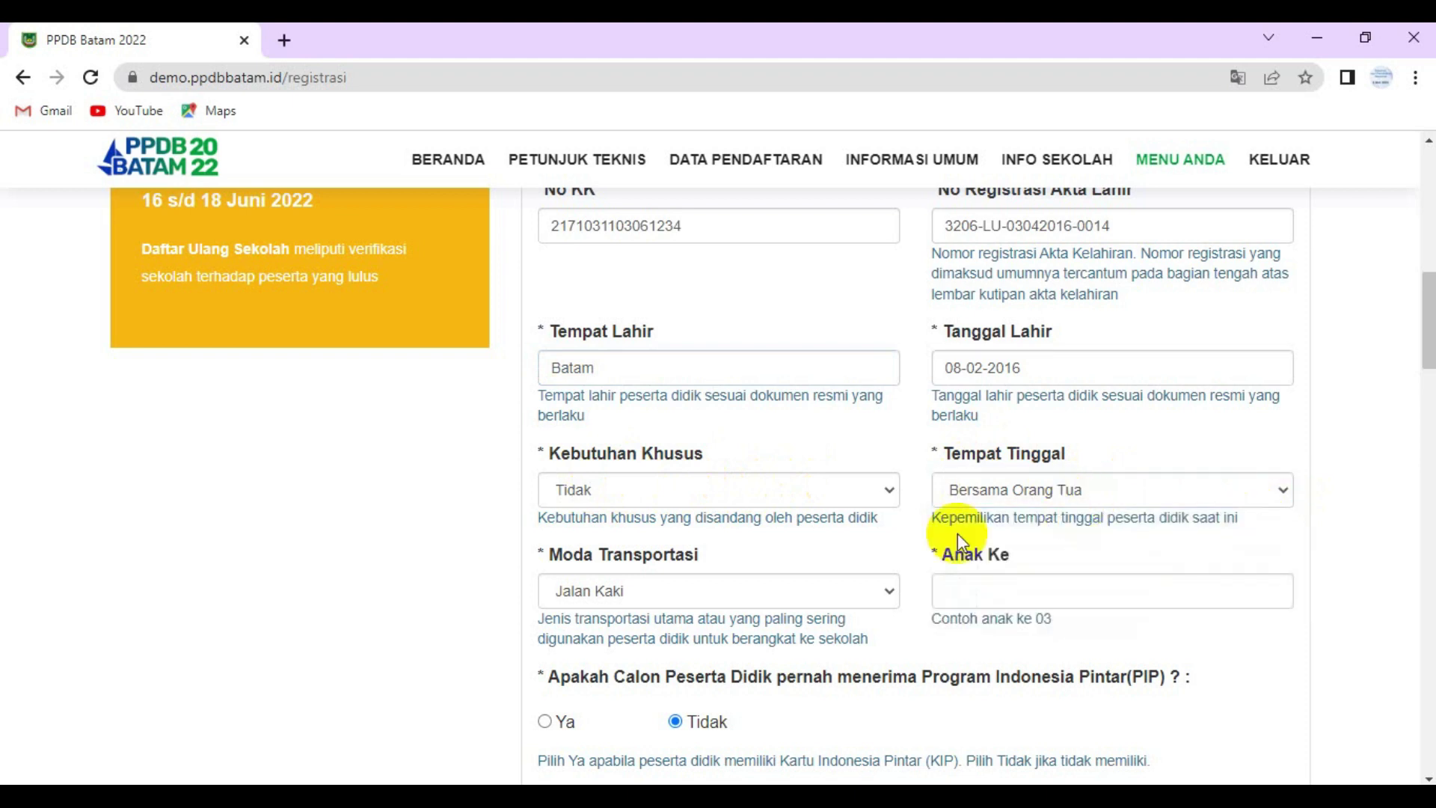
{"action": "left_click", "coordinate": [890, 594]}
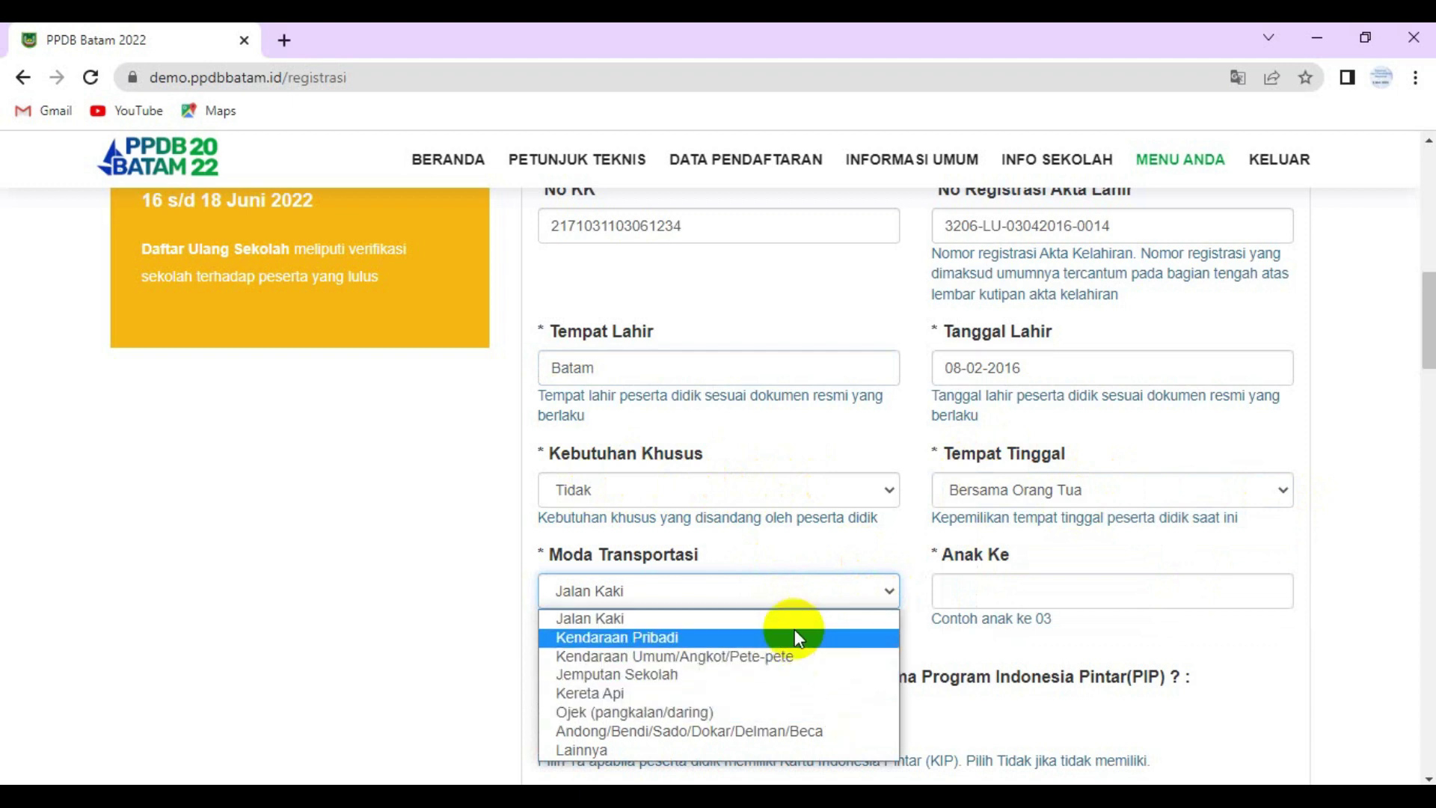
{"action": "left_click", "coordinate": [736, 643]}
{"action": "left_click", "coordinate": [988, 592]}
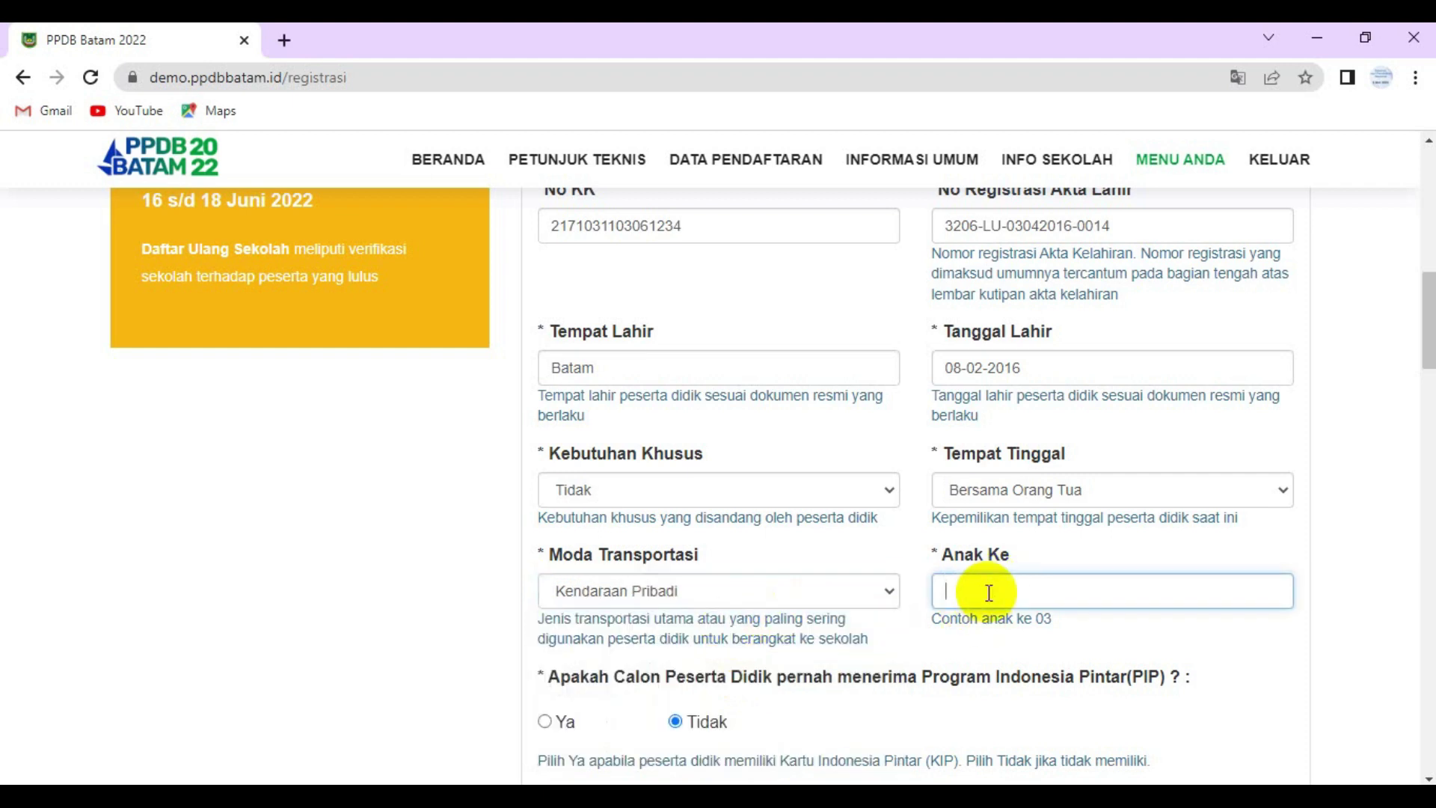
{"action": "type", "text": "02"}
{"action": "scroll", "coordinate": [987, 606], "scroll_direction": "down", "scroll_amount": 3}
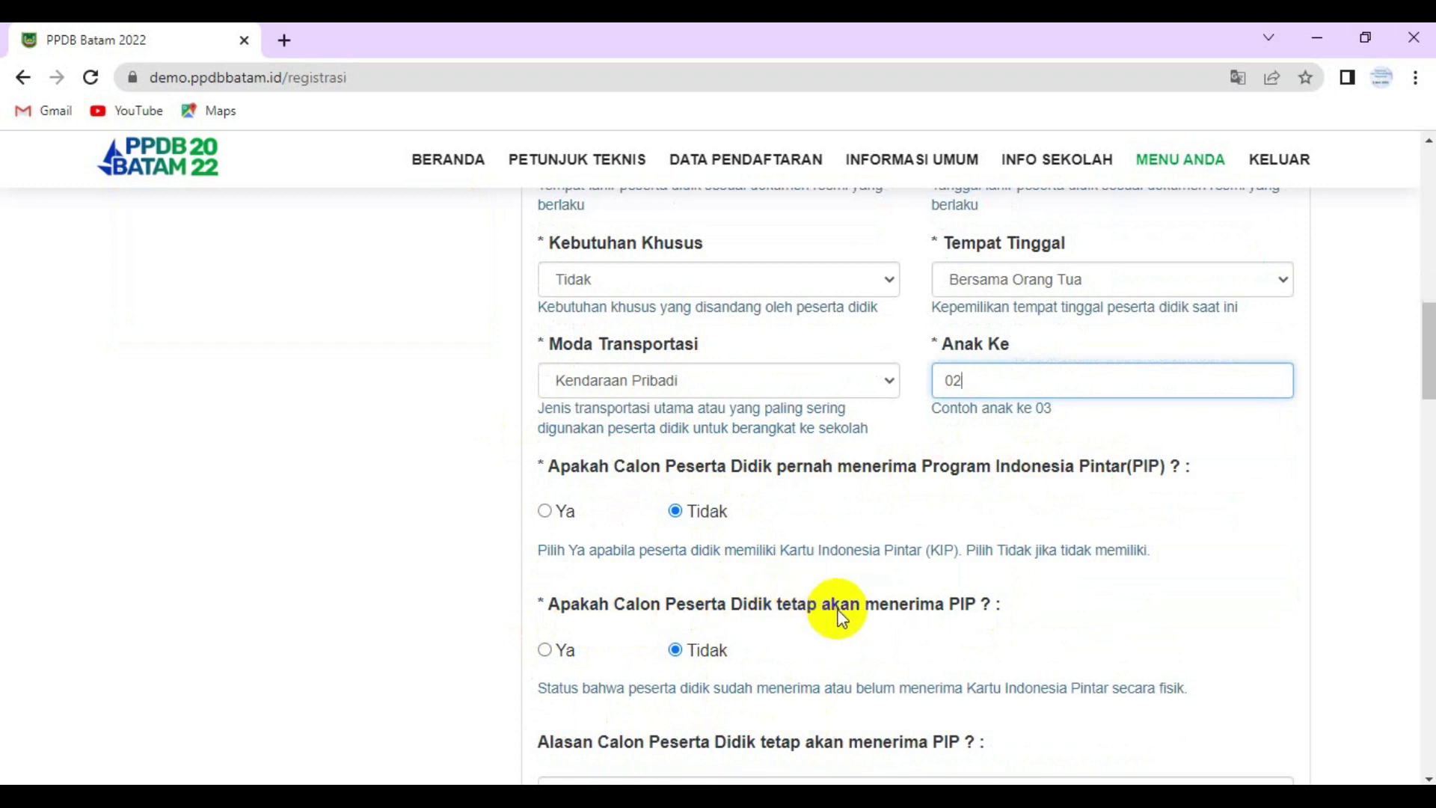
{"action": "scroll", "coordinate": [842, 612], "scroll_direction": "down", "scroll_amount": 1}
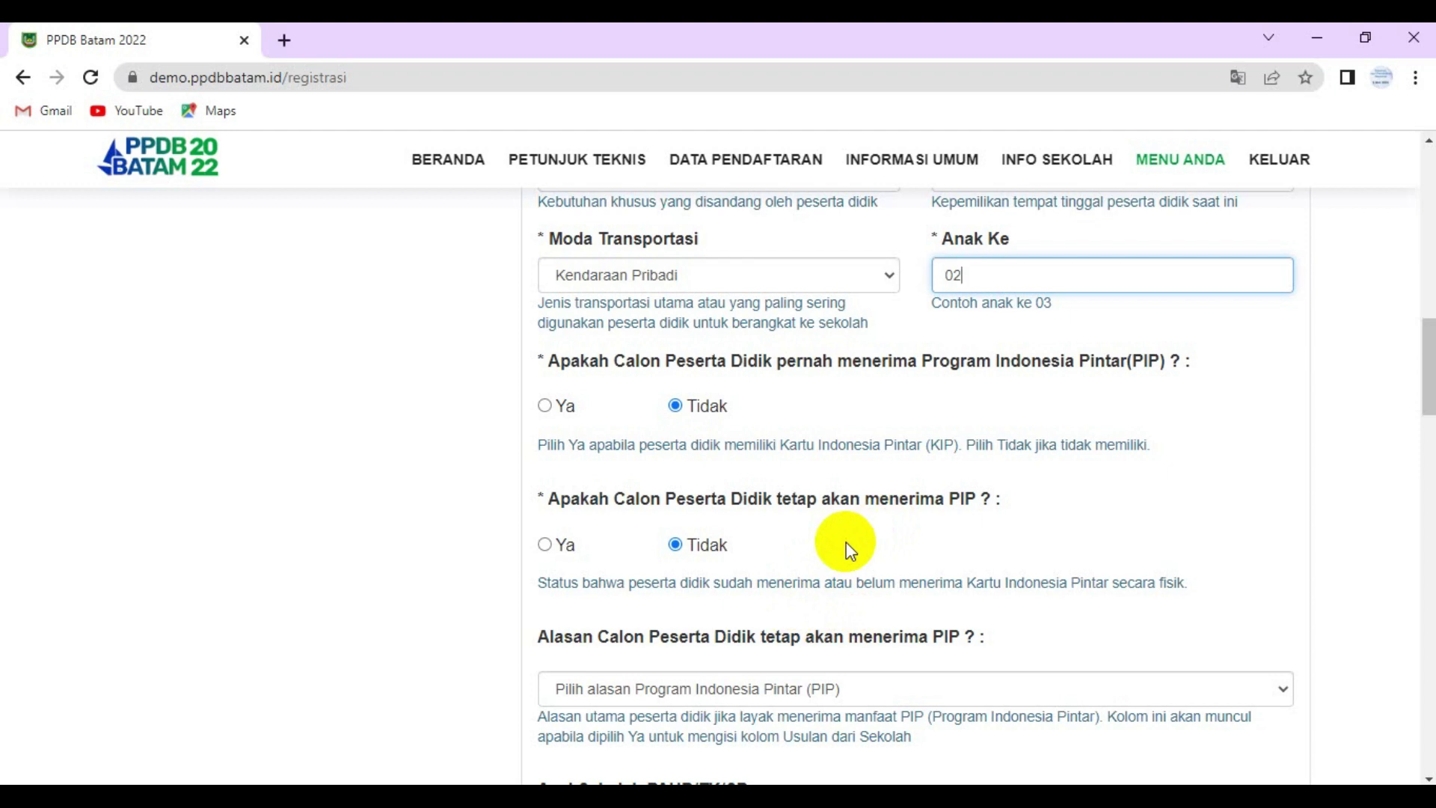
- Leave both PIP answers at Tidak with no PIP reason selected
{"action": "left_click", "coordinate": [545, 545]}
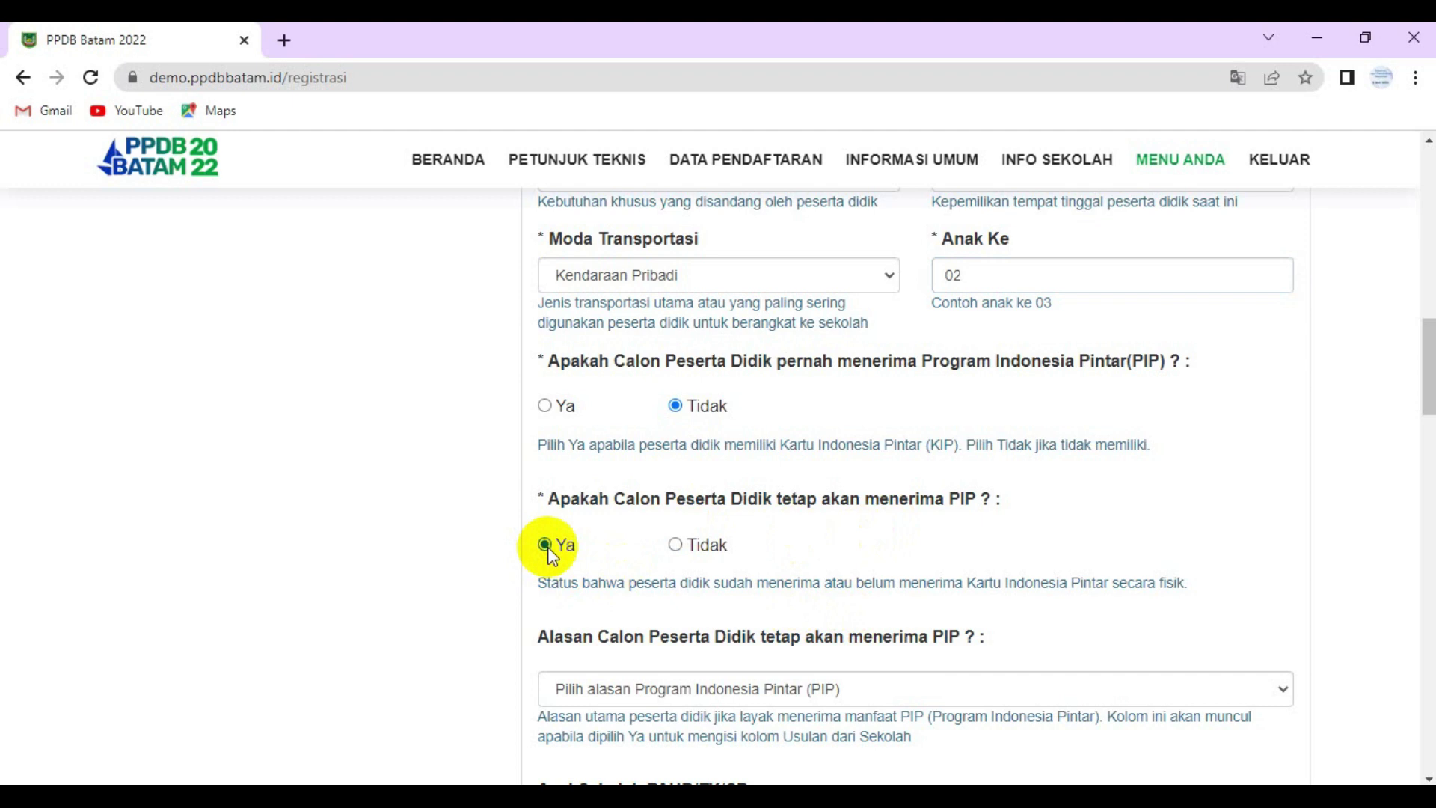
{"action": "left_click", "coordinate": [678, 545]}
{"action": "scroll", "coordinate": [1057, 576], "scroll_direction": "down", "scroll_amount": 3}
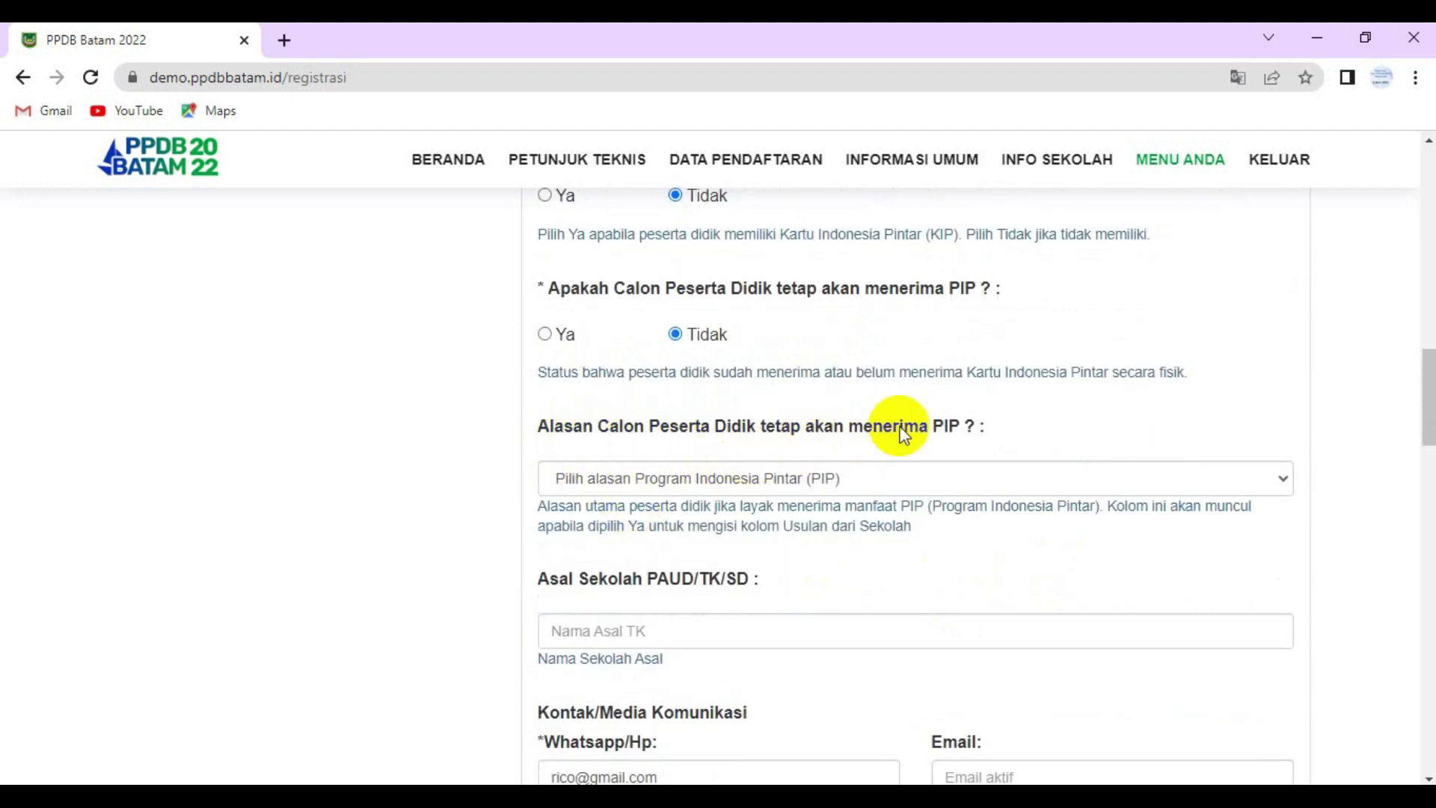
{"action": "left_click", "coordinate": [1286, 478]}
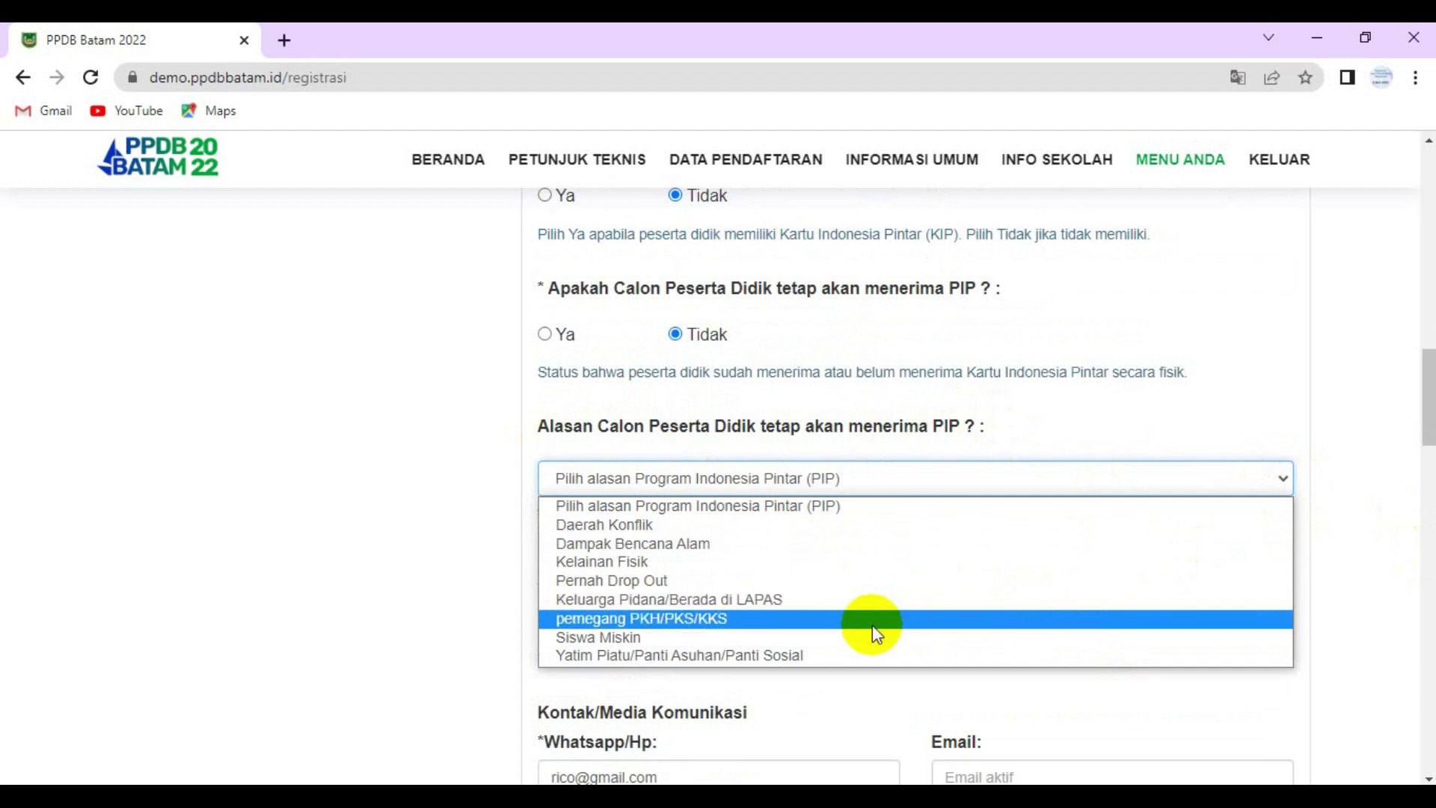
{"action": "left_click", "coordinate": [1227, 408]}
{"action": "scroll", "coordinate": [990, 514], "scroll_direction": "down", "scroll_amount": 1}
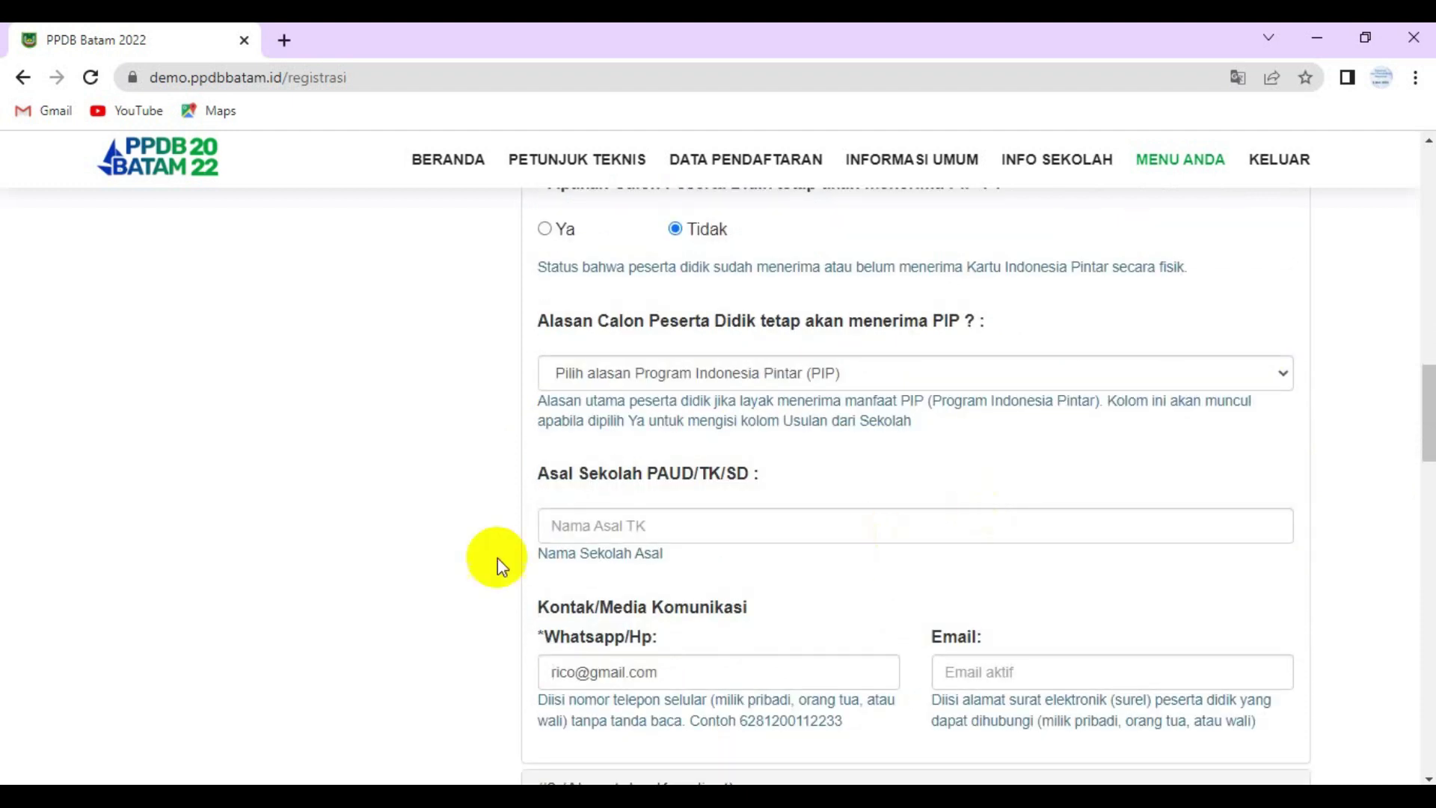
- Enter TK sayang bunda as the previous PAUD/TK school
{"action": "left_click", "coordinate": [625, 528]}
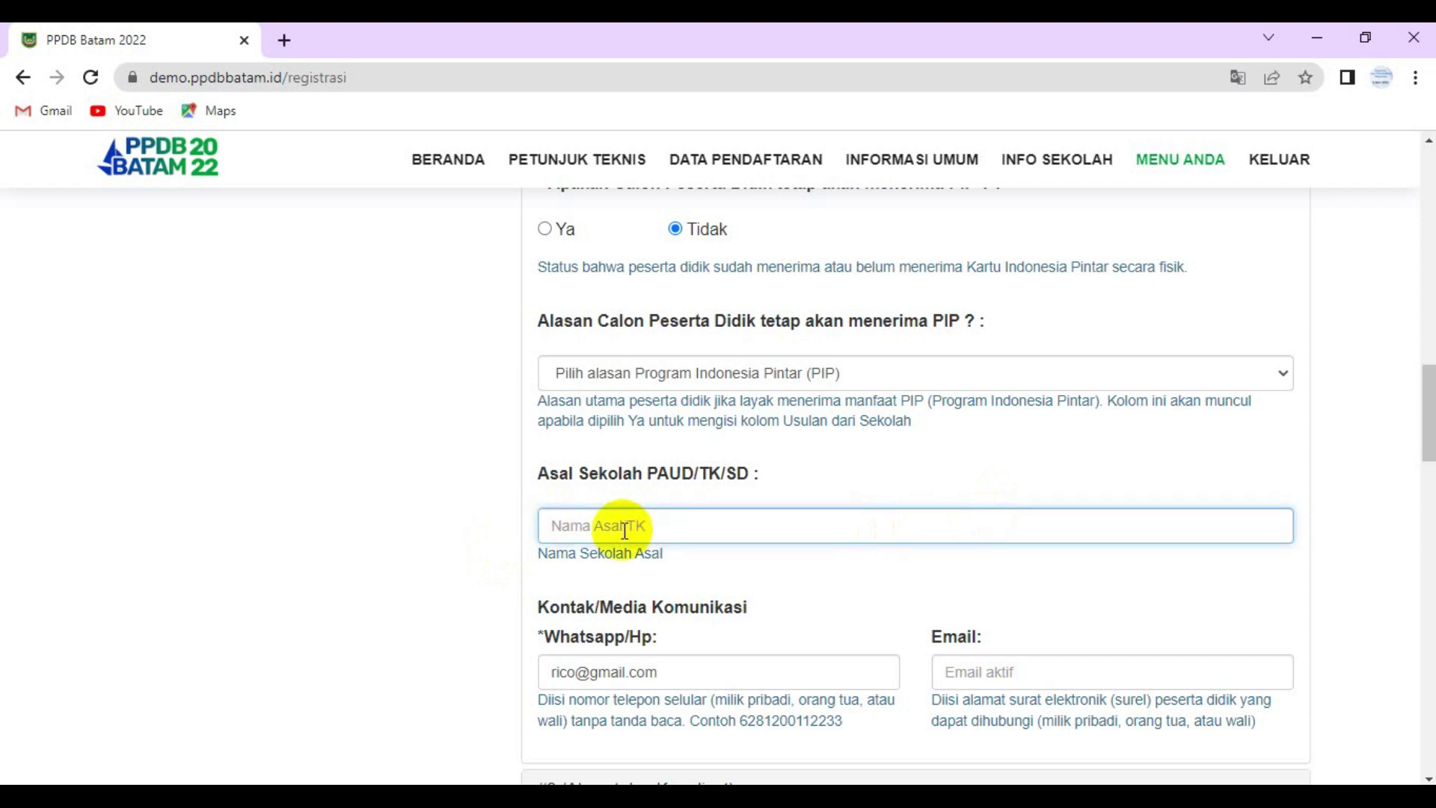
{"action": "type", "text": "TK sayangibunda"}
{"action": "scroll", "coordinate": [625, 516], "scroll_direction": "down", "scroll_amount": 3}
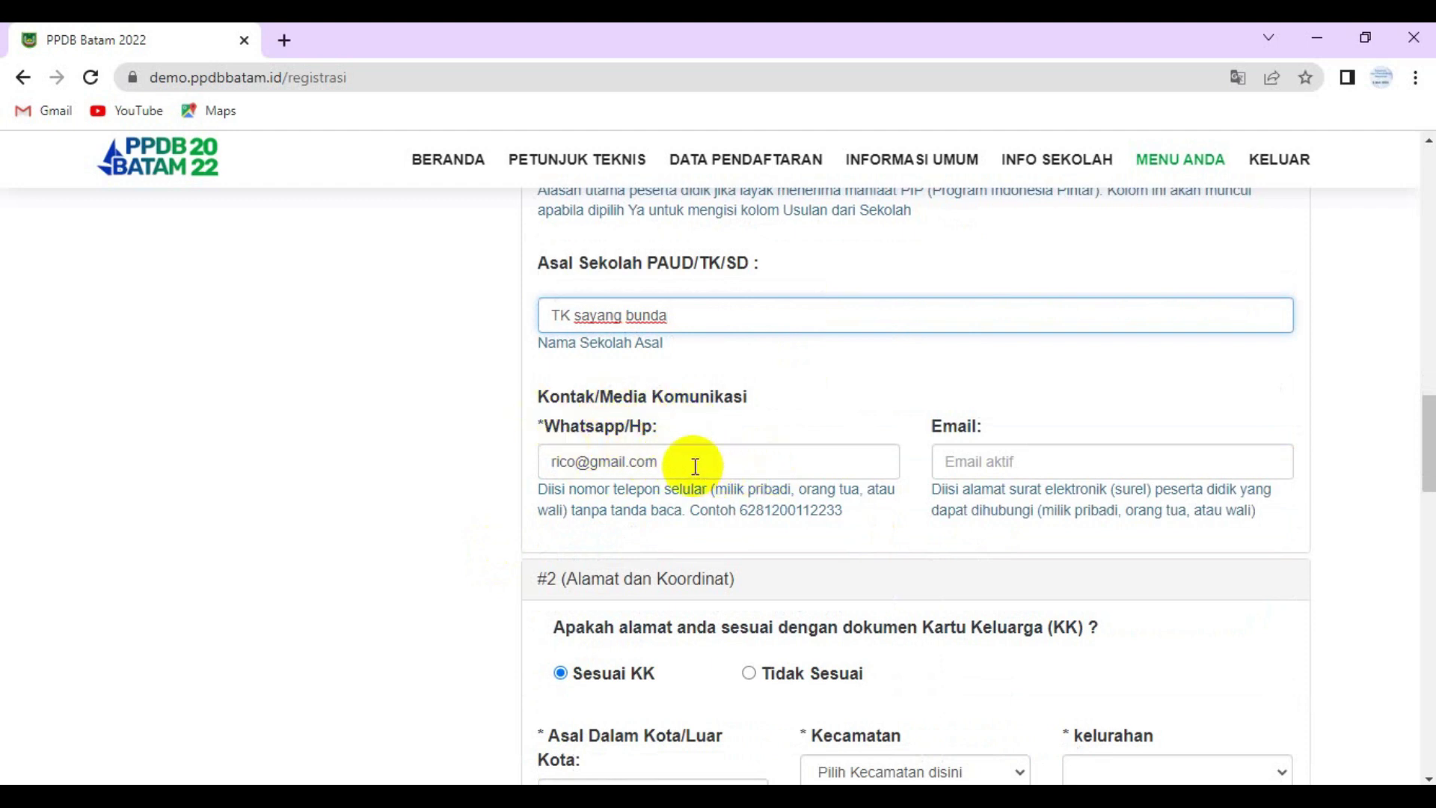
- Enter the WhatsApp number with the 62 prefix and fill the contact e-mail from autofill
{"action": "left_click_drag", "start_coordinate": [689, 464], "coordinate": [411, 455]}
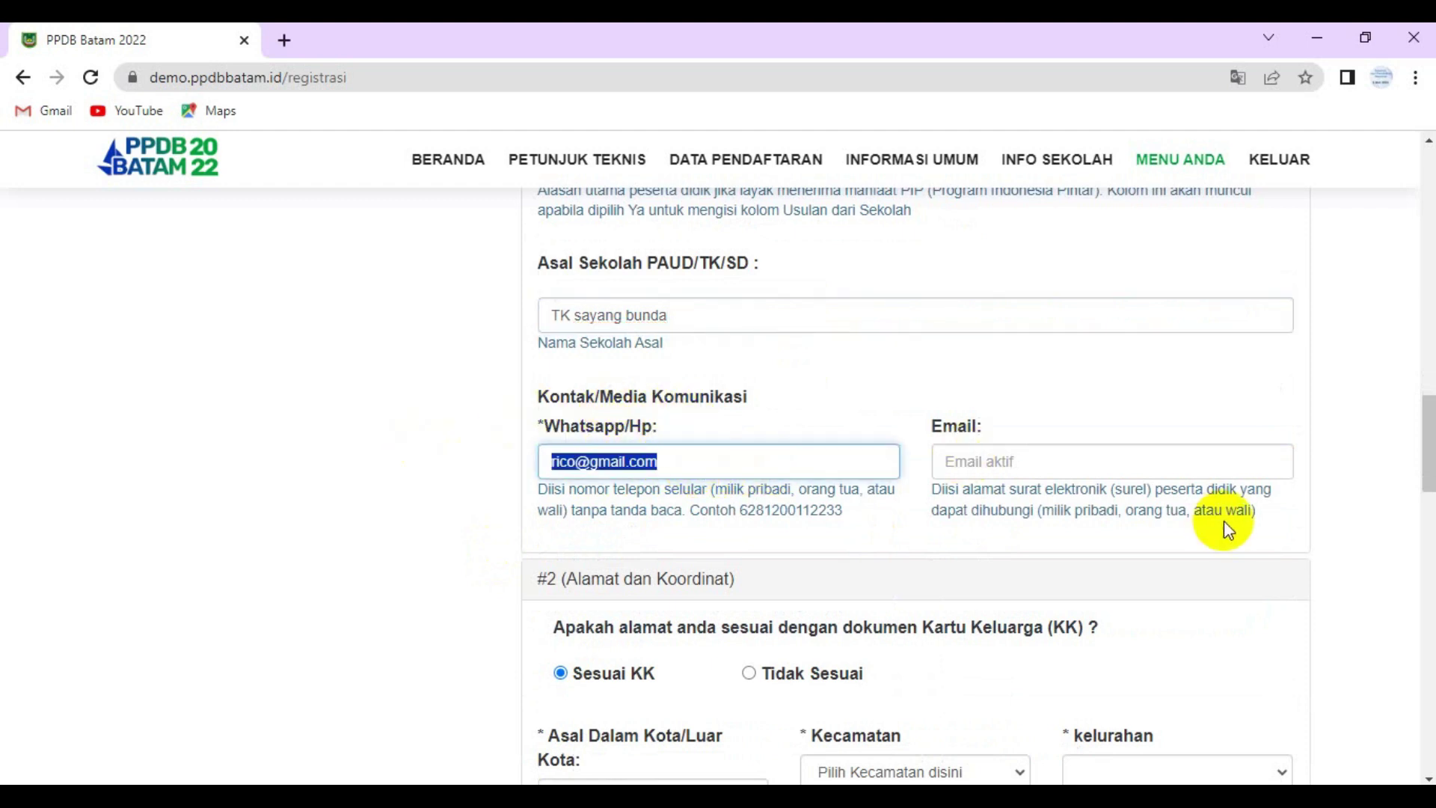
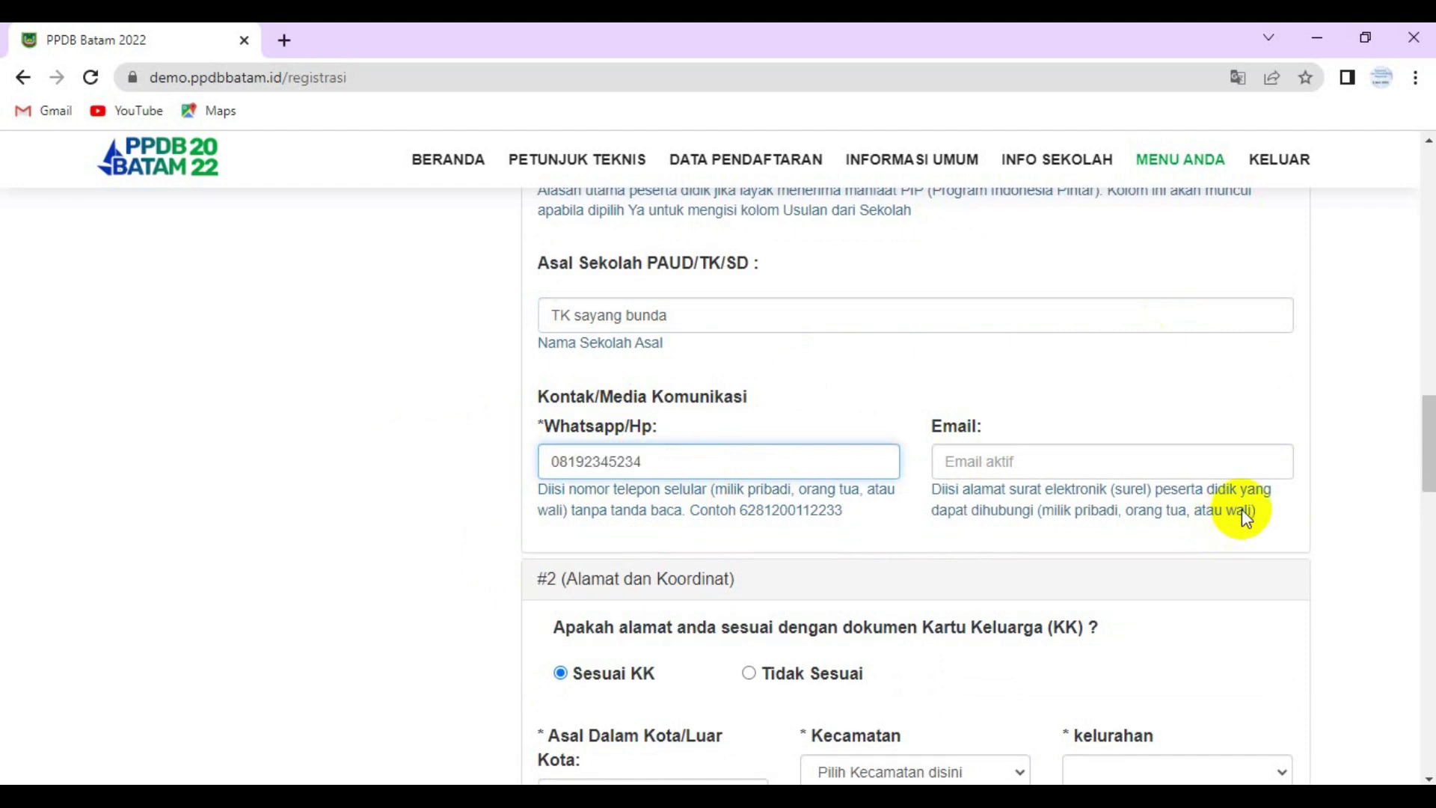
{"action": "left_click", "coordinate": [1008, 461]}
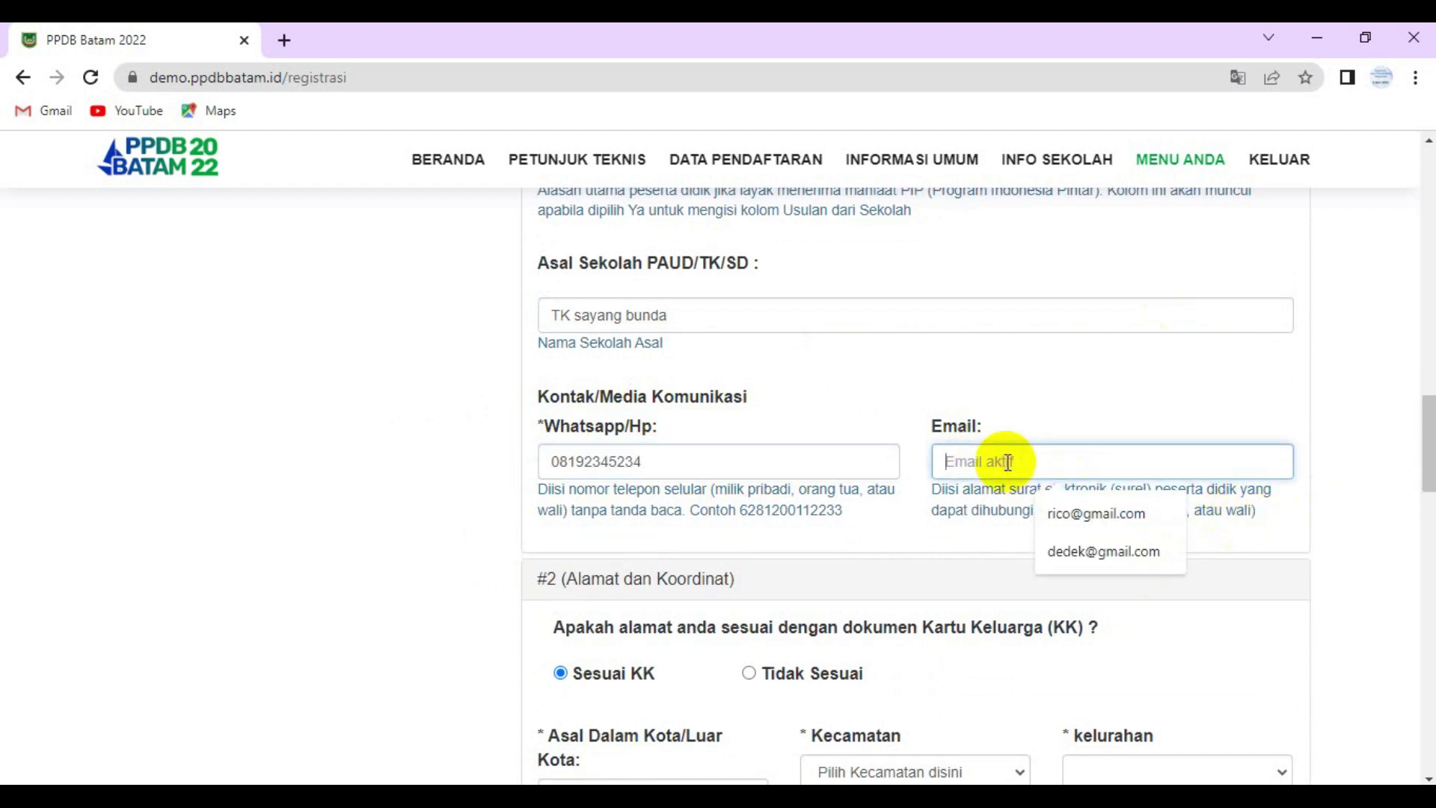
{"action": "left_click", "coordinate": [1070, 511]}
{"action": "scroll", "coordinate": [815, 493], "scroll_direction": "down", "scroll_amount": 1}
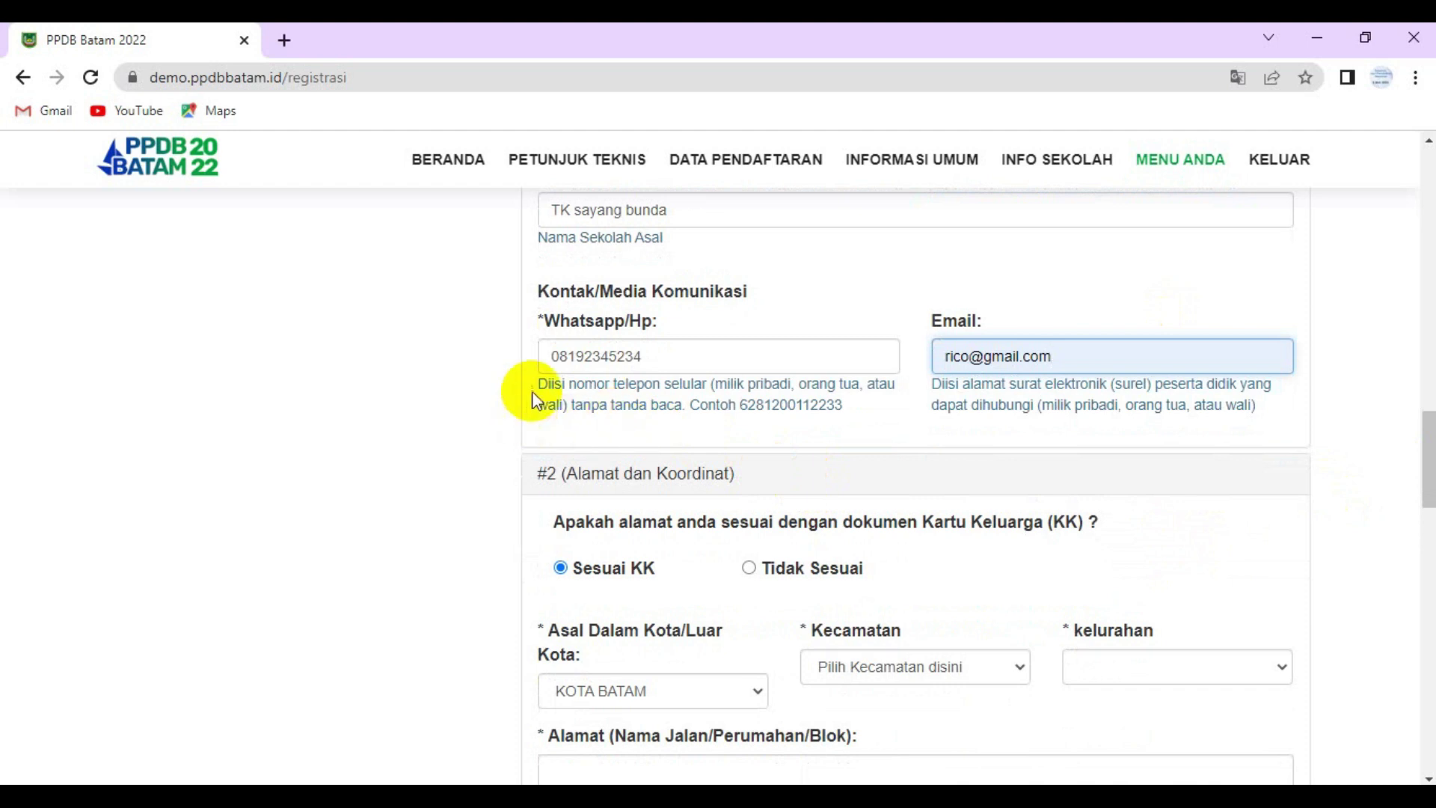
{"action": "left_click", "coordinate": [561, 356]}
{"action": "key", "text": "BackSpace"}
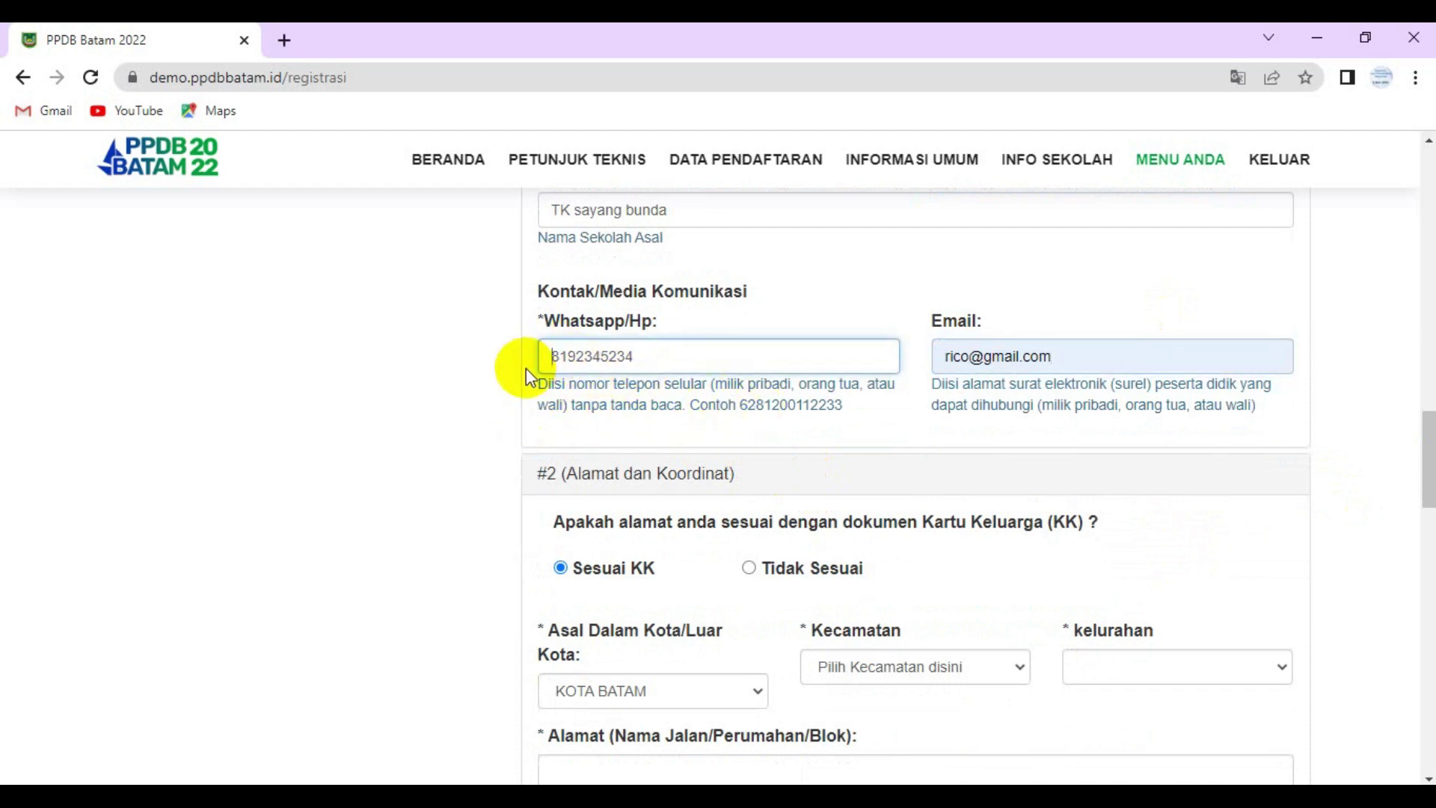
{"action": "type", "text": "62"}
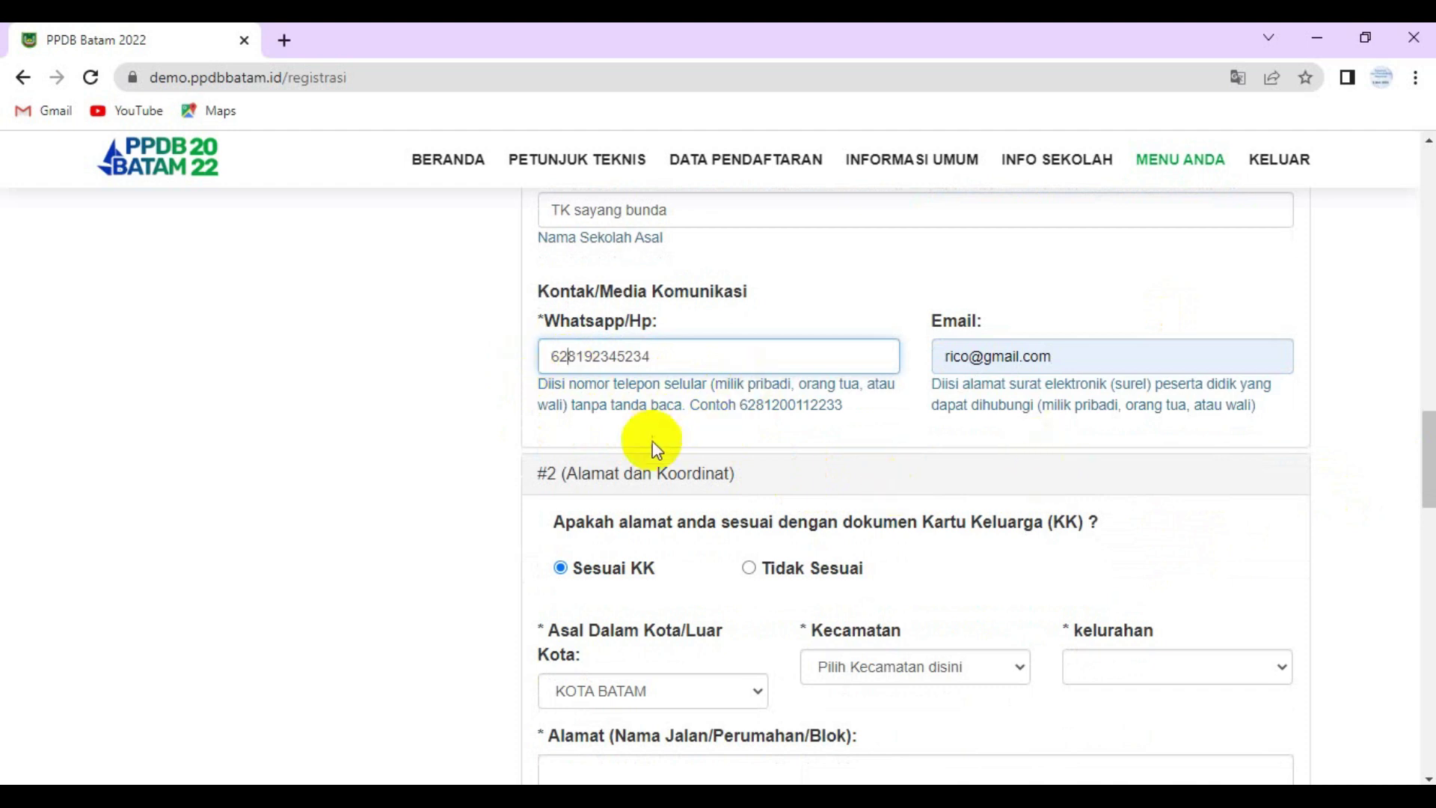
{"action": "scroll", "coordinate": [652, 449], "scroll_direction": "down", "scroll_amount": 3}
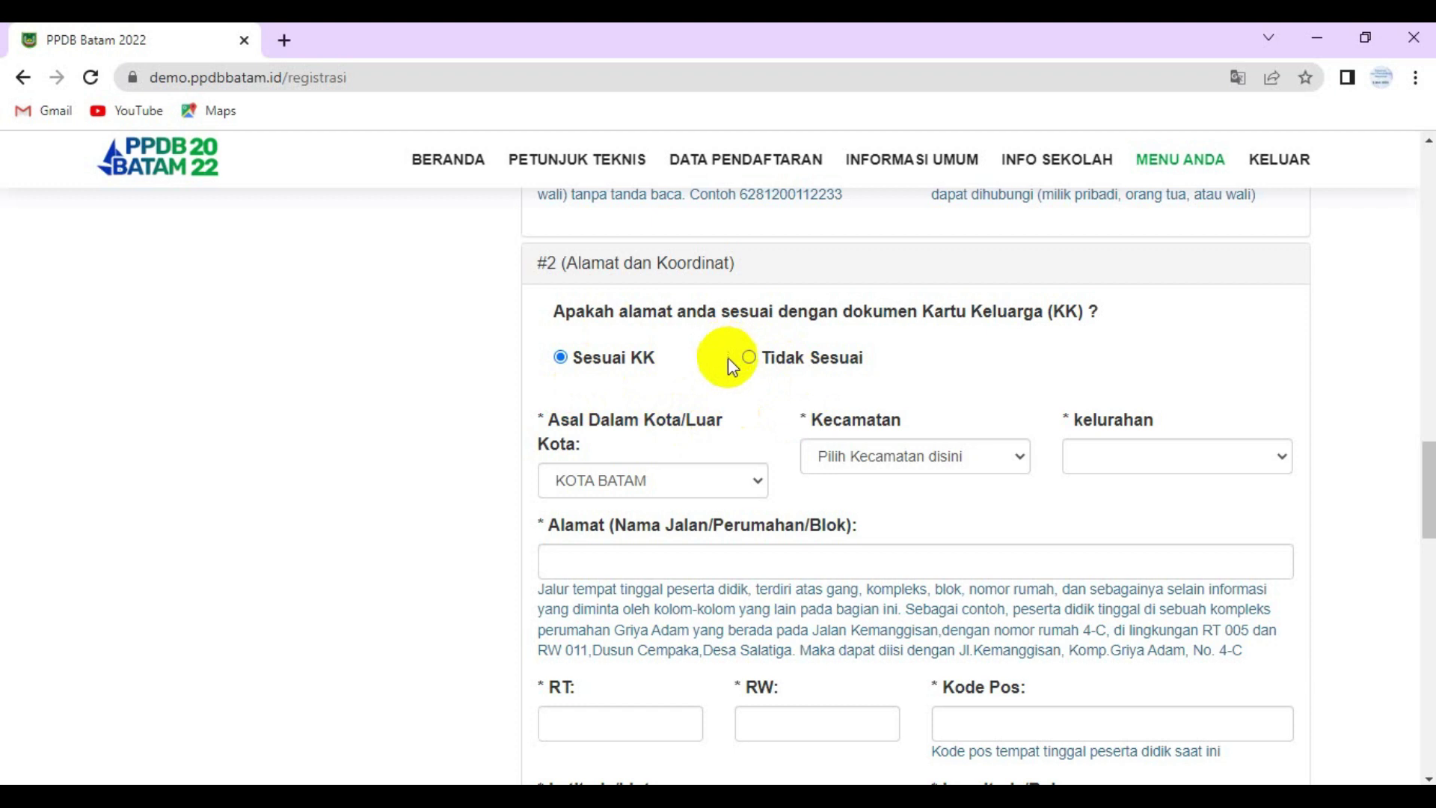
{"action": "left_click", "coordinate": [922, 456]}
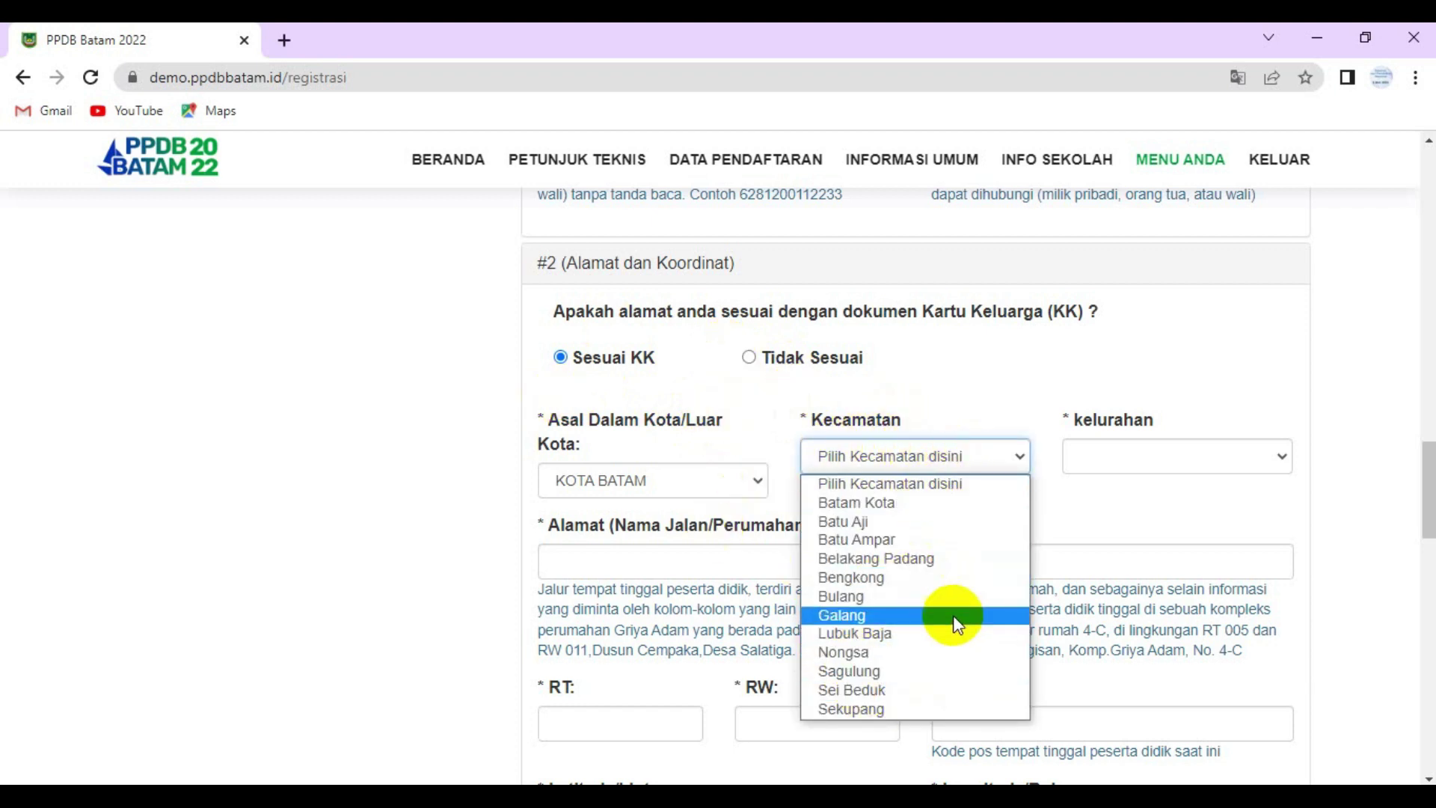
{"action": "left_click", "coordinate": [860, 708]}
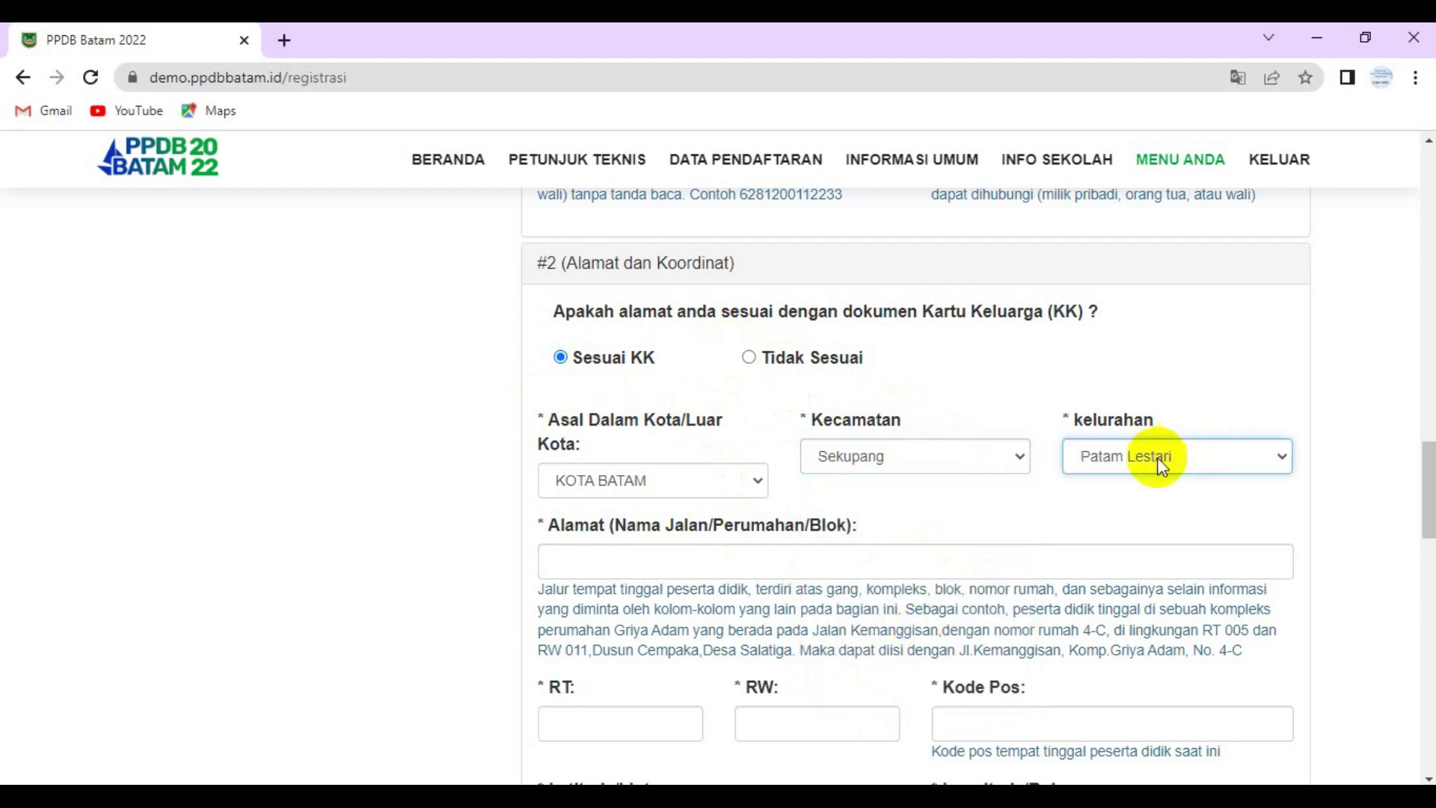
{"action": "scroll", "coordinate": [954, 495], "scroll_direction": "down", "scroll_amount": 1}
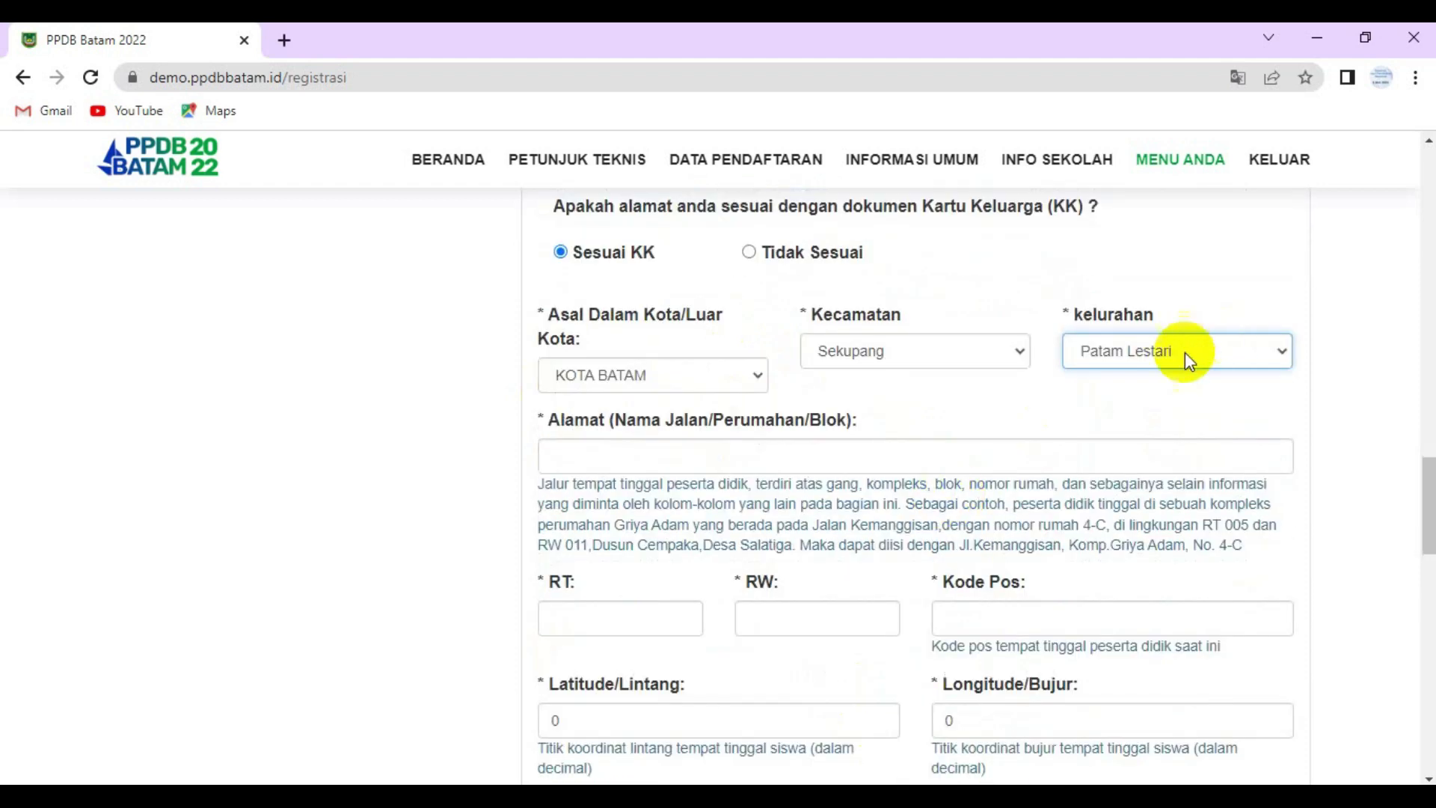
{"action": "left_click", "coordinate": [659, 456]}
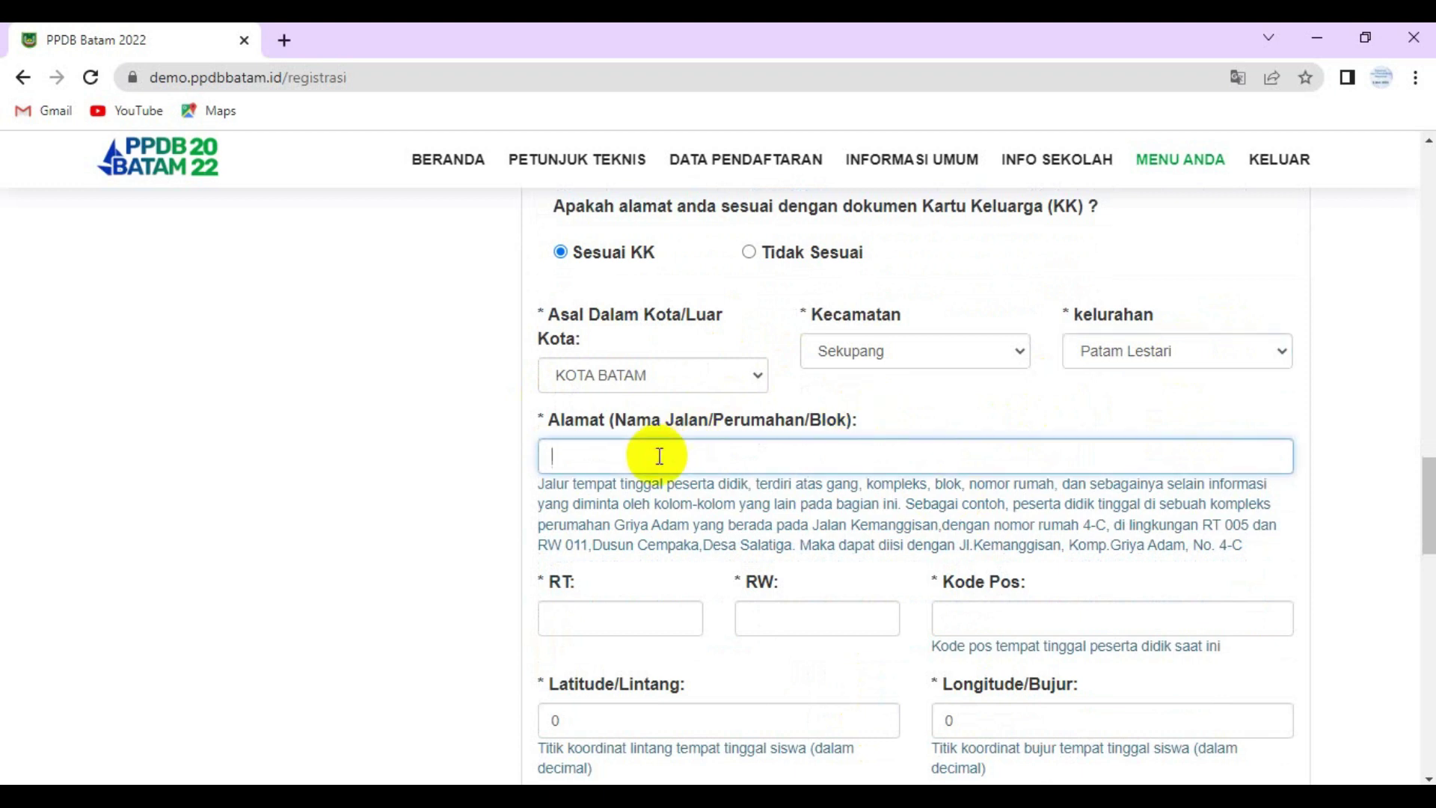
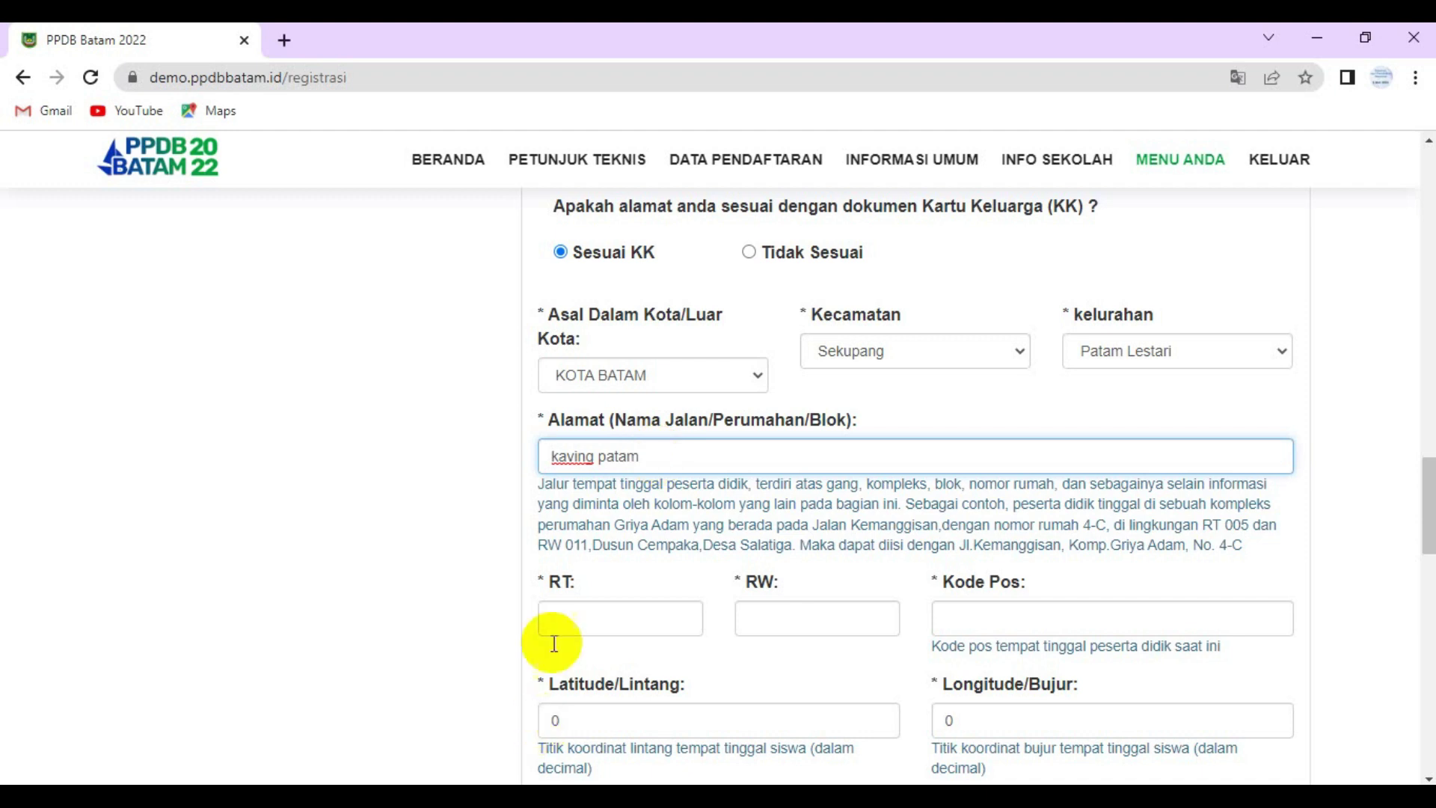
- Fill in RT 02, RW 03 and postal code 29425
{"action": "left_click", "coordinate": [574, 625]}
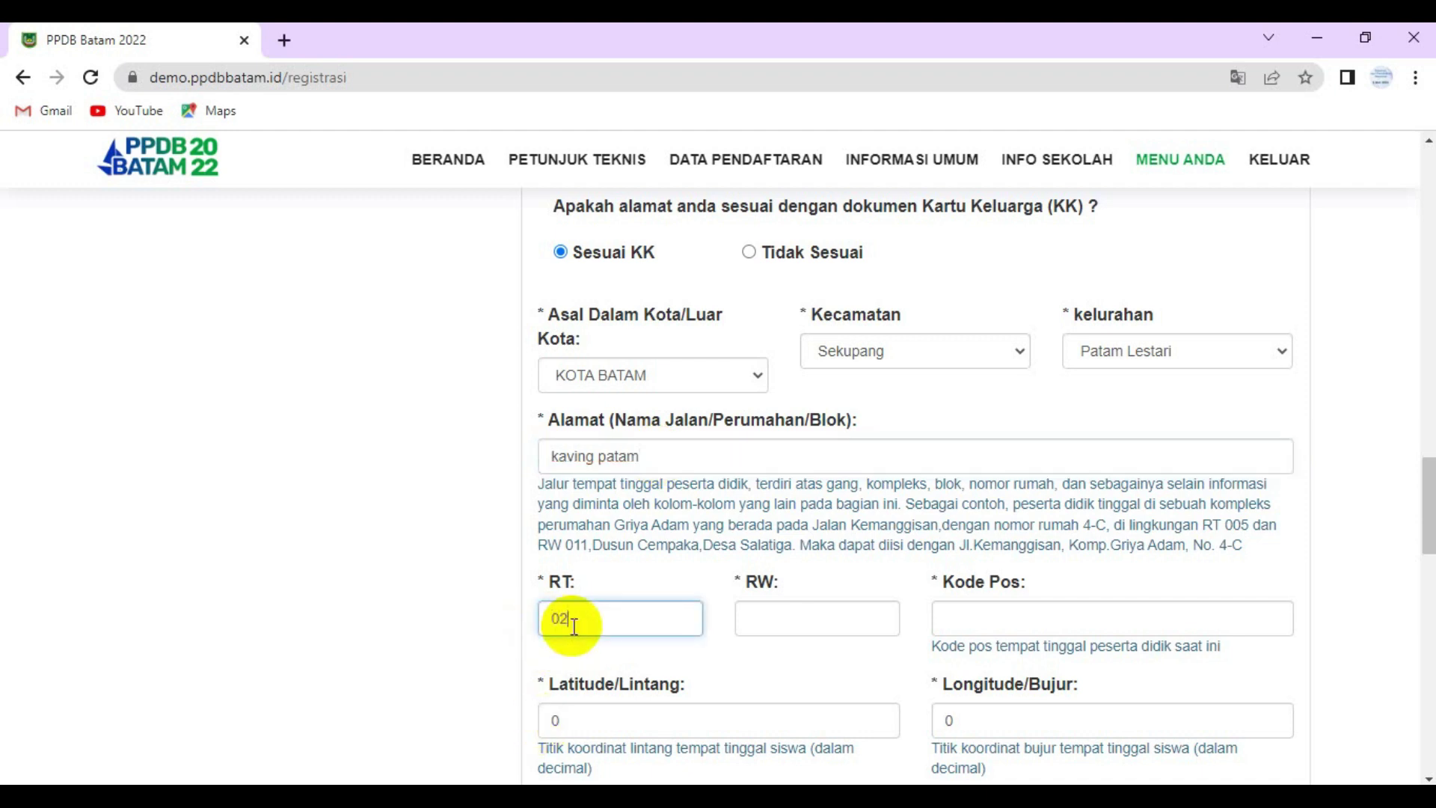
{"action": "key", "text": "Tab"}
{"action": "type", "text": "03"}
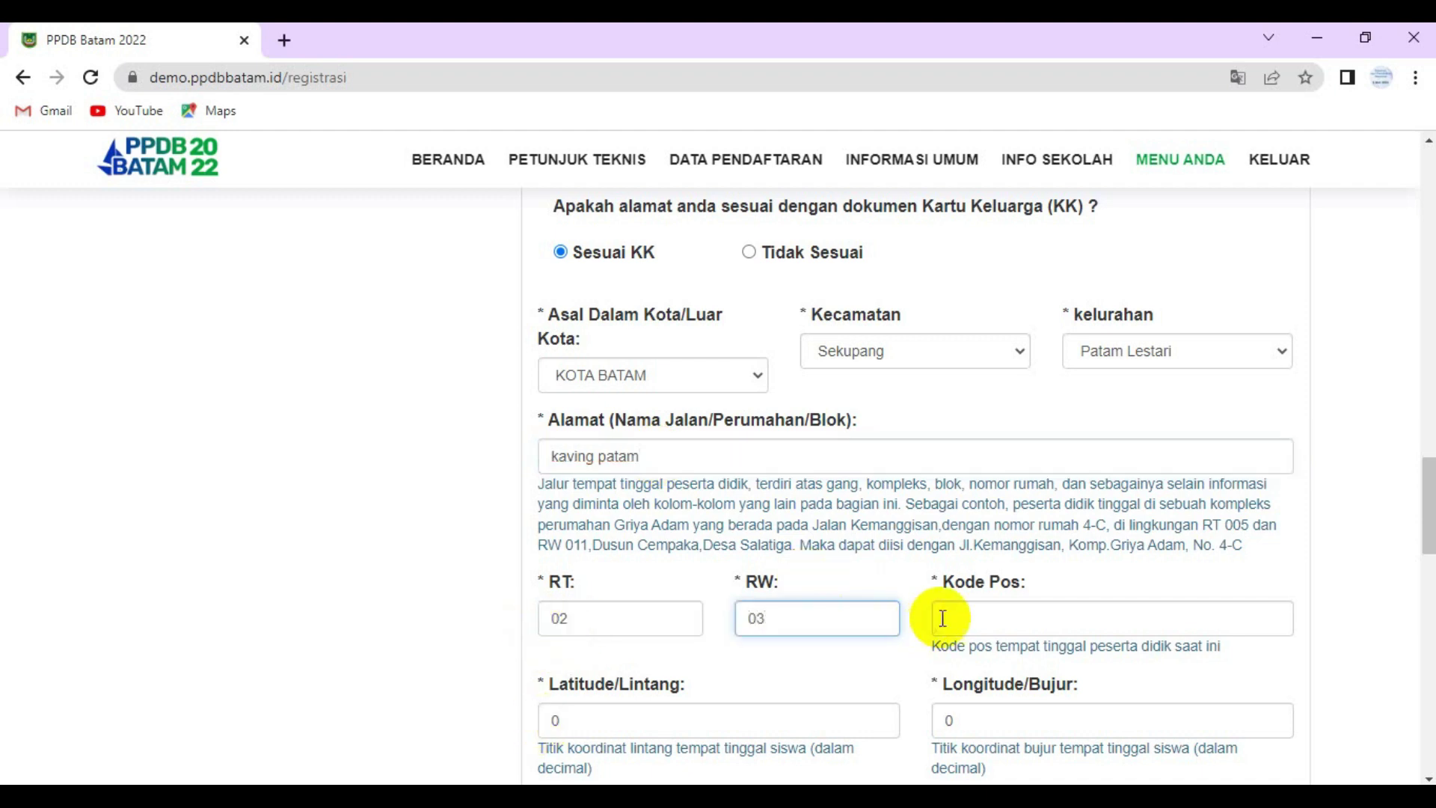
{"action": "left_click", "coordinate": [944, 618]}
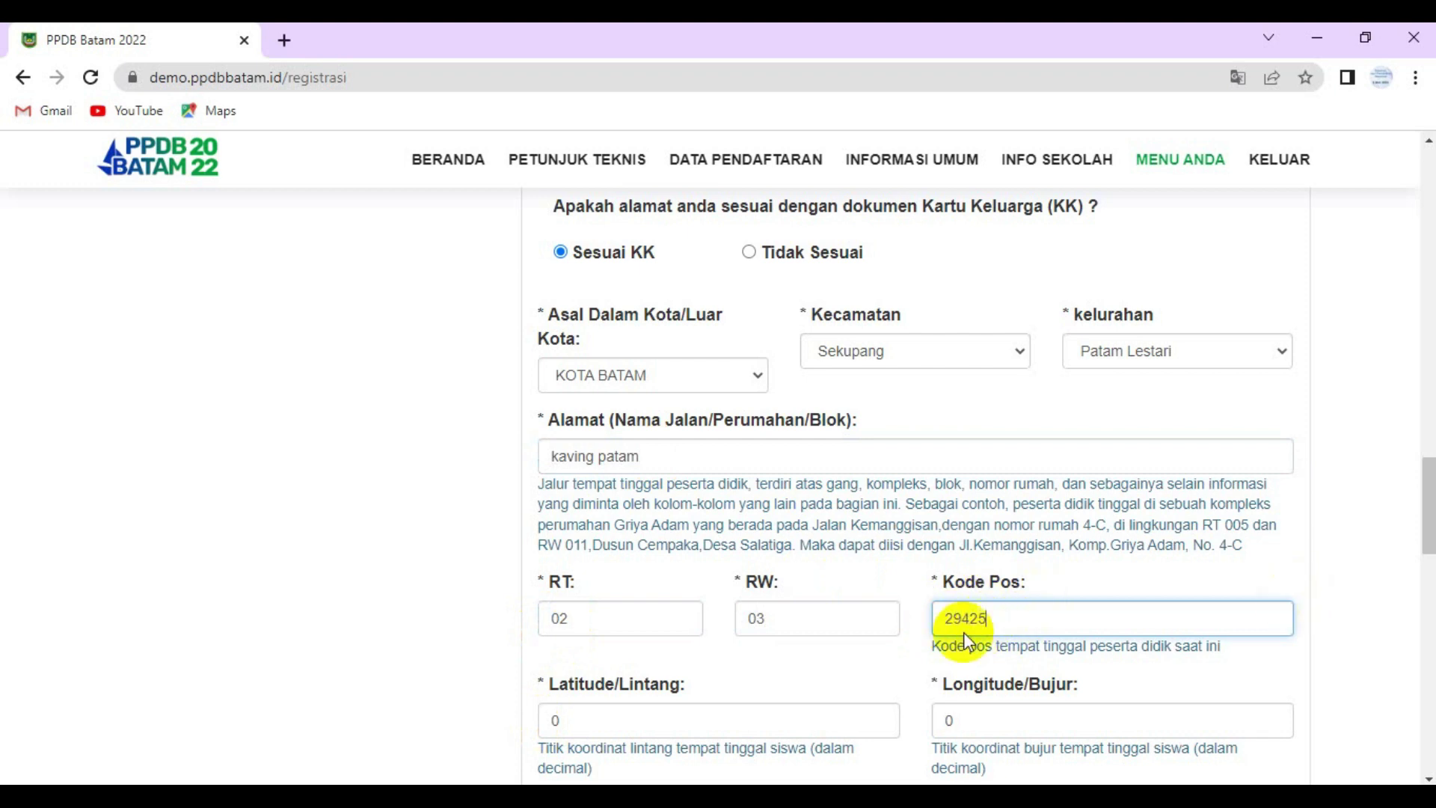
{"action": "scroll", "coordinate": [935, 602], "scroll_direction": "down", "scroll_amount": 3}
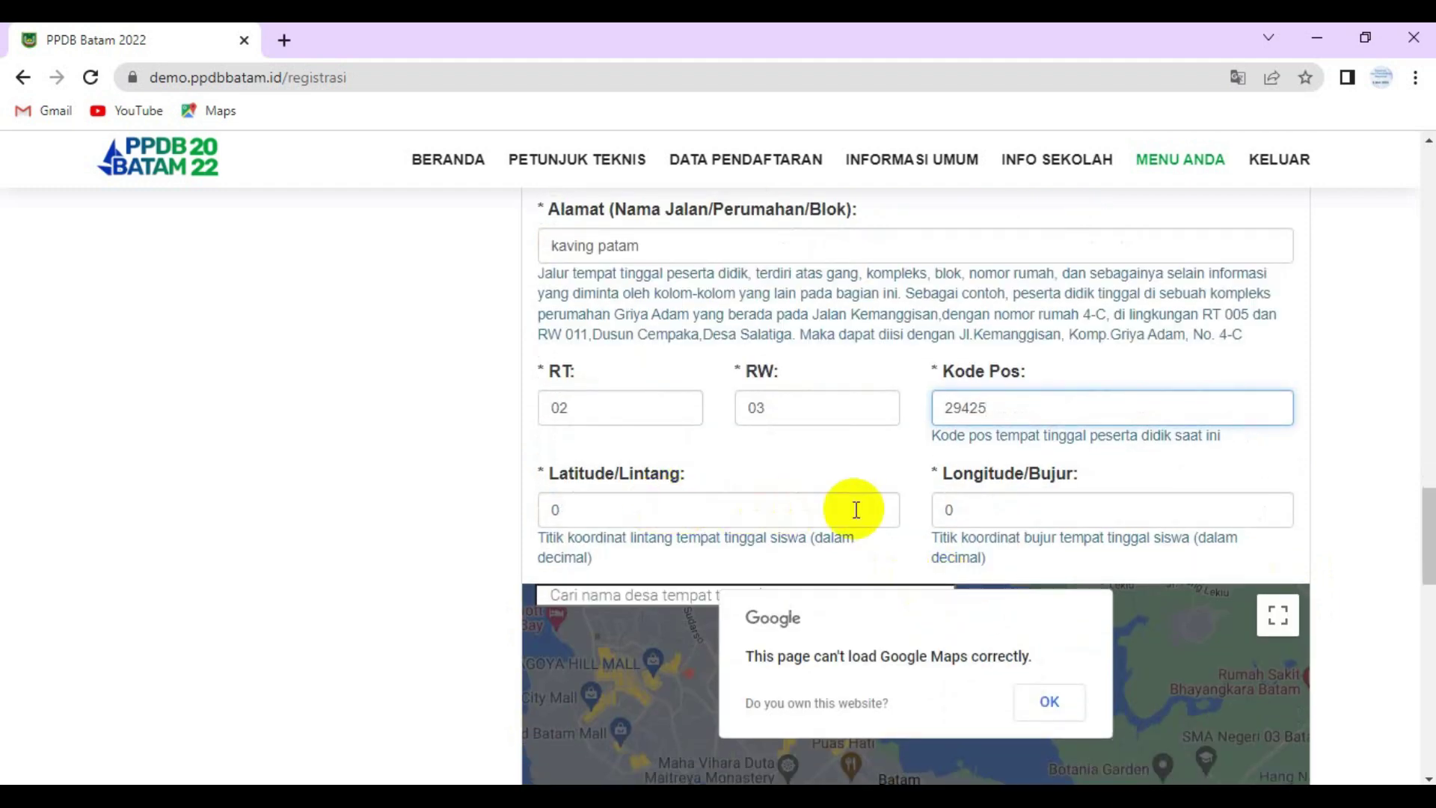
- Expand the location map to full screen and search it for 'patam'
{"action": "scroll", "coordinate": [905, 501], "scroll_direction": "down", "scroll_amount": 5}
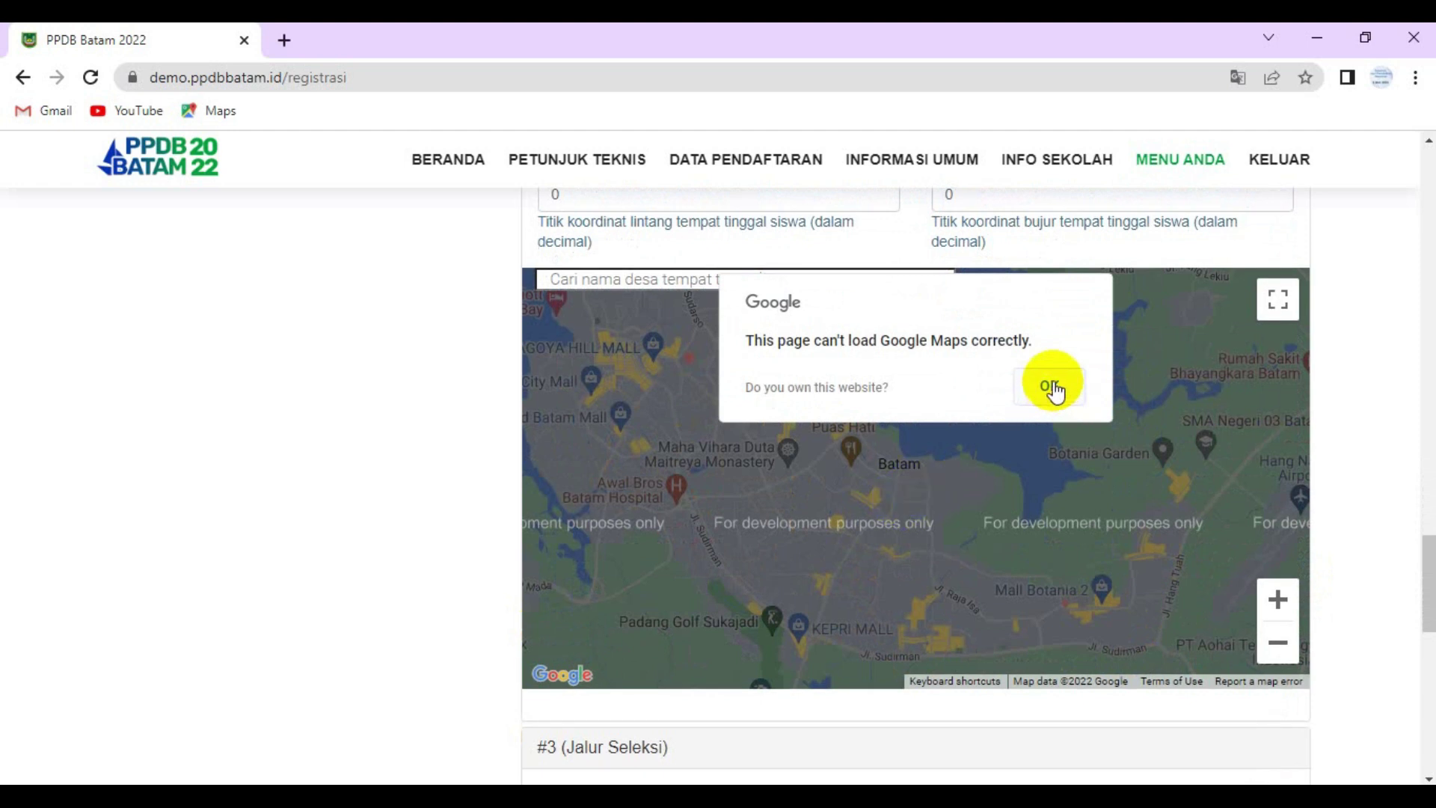
{"action": "left_click", "coordinate": [1278, 300]}
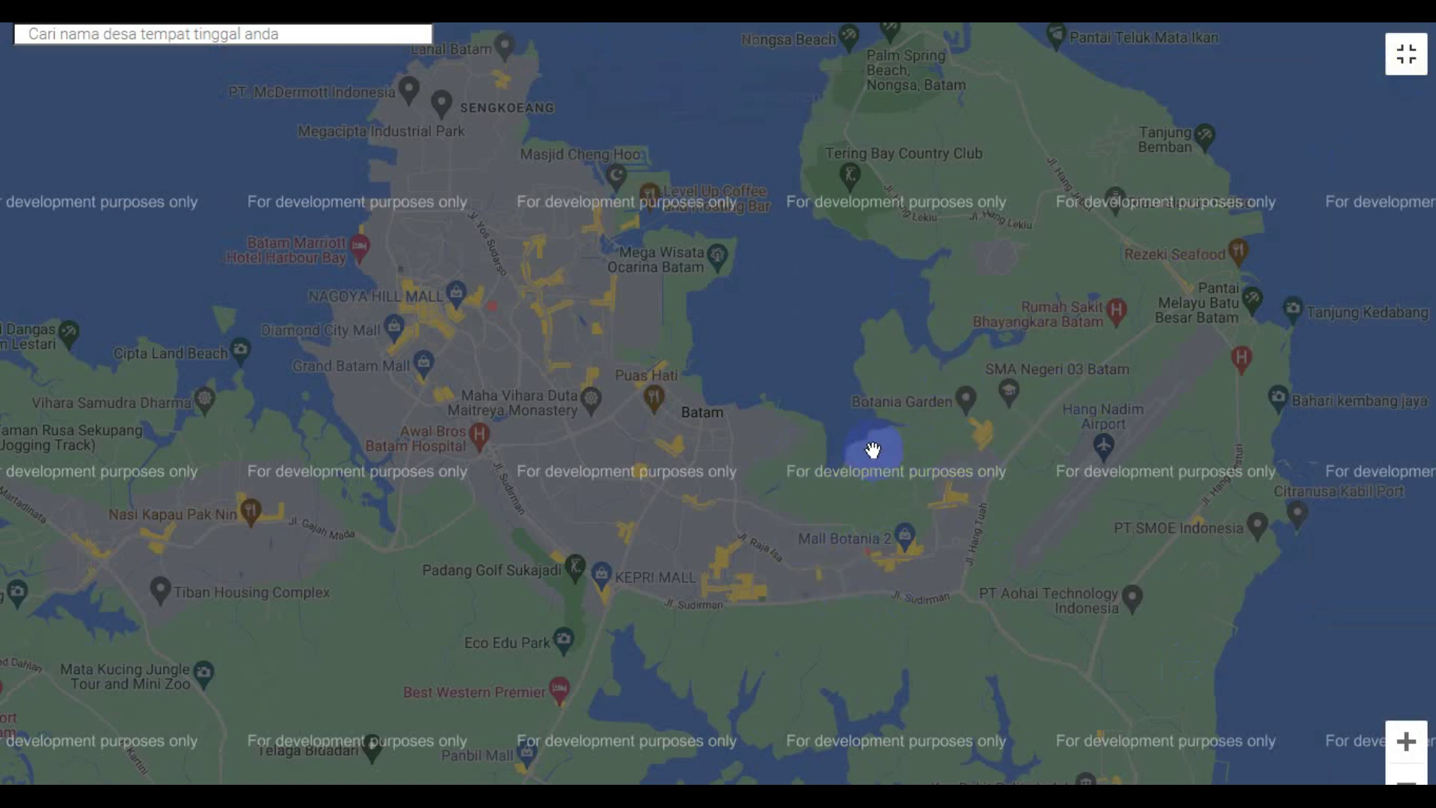
{"action": "scroll", "coordinate": [772, 383], "scroll_direction": "down", "scroll_amount": 5}
{"action": "scroll", "coordinate": [771, 385], "scroll_direction": "up", "scroll_amount": 2}
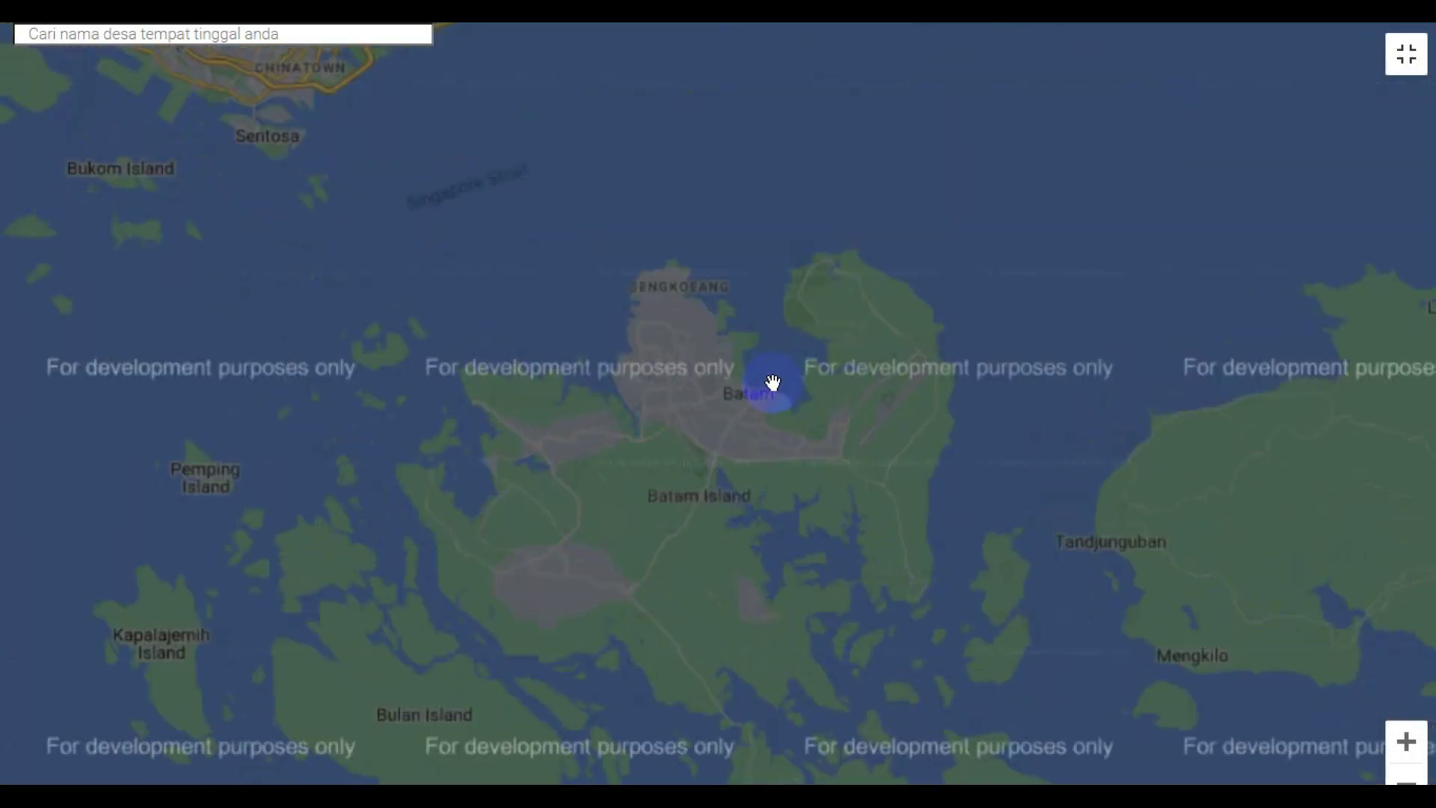
{"action": "left_click", "coordinate": [288, 34]}
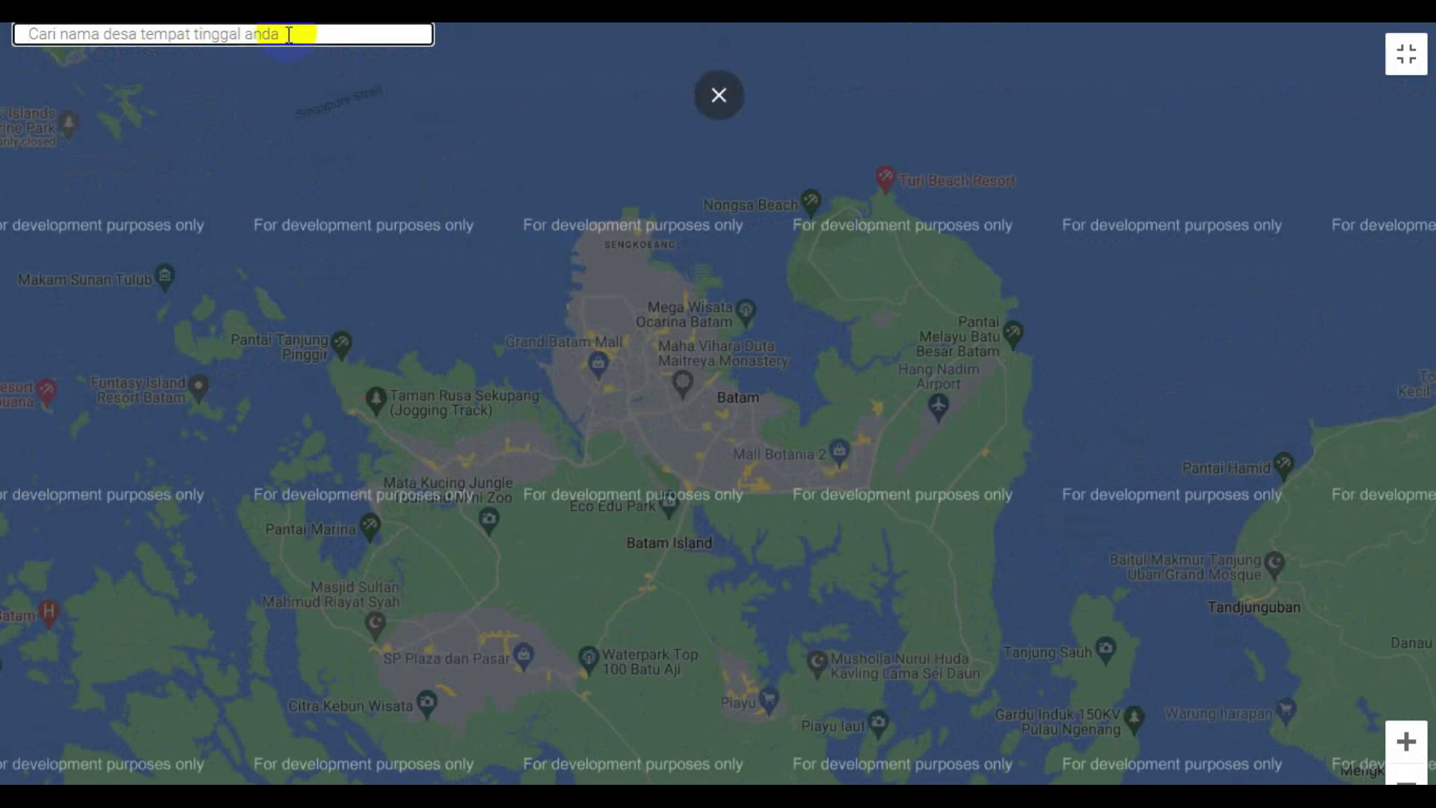
{"action": "type", "text": "patam lestari"}
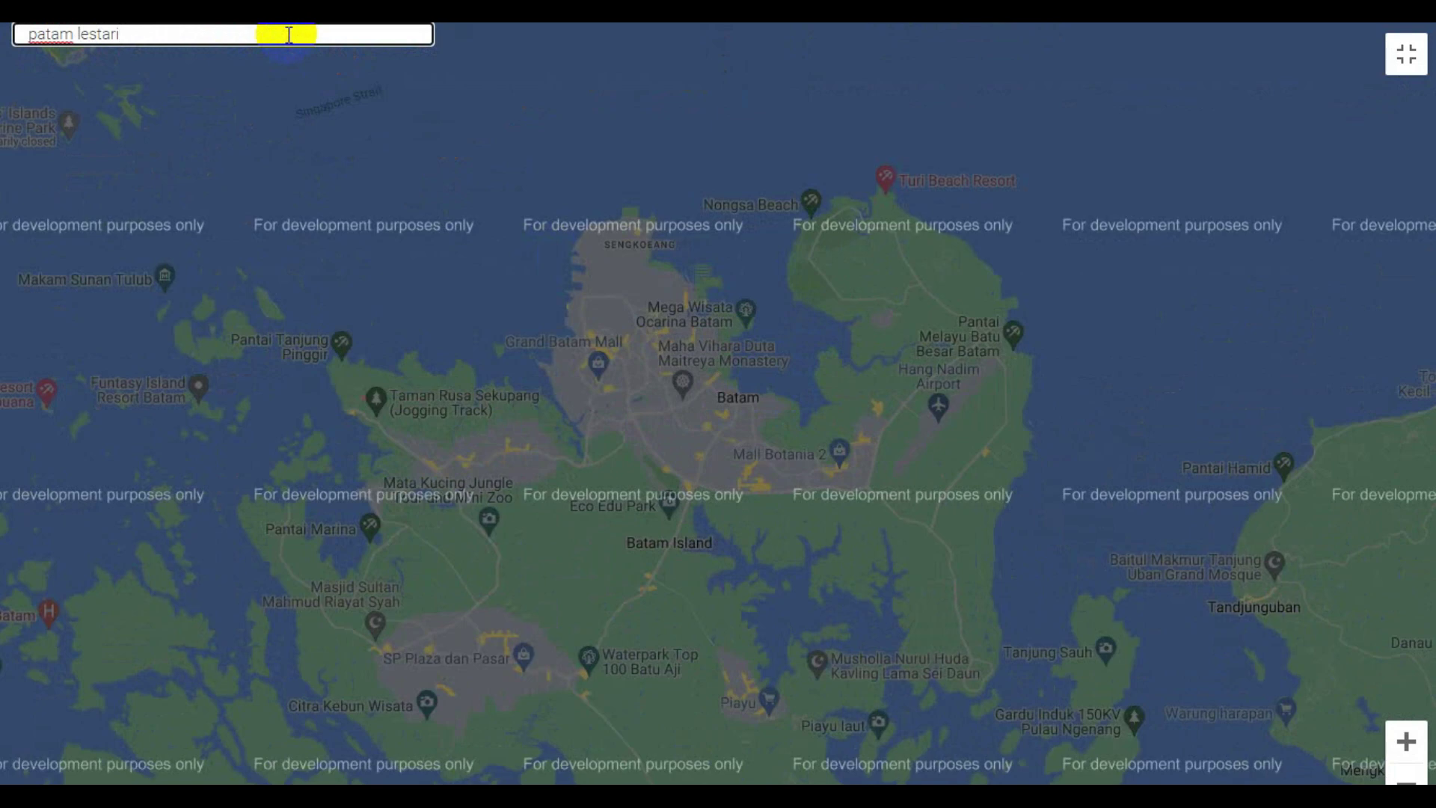
{"action": "scroll", "coordinate": [731, 282], "scroll_direction": "down", "scroll_amount": 3}
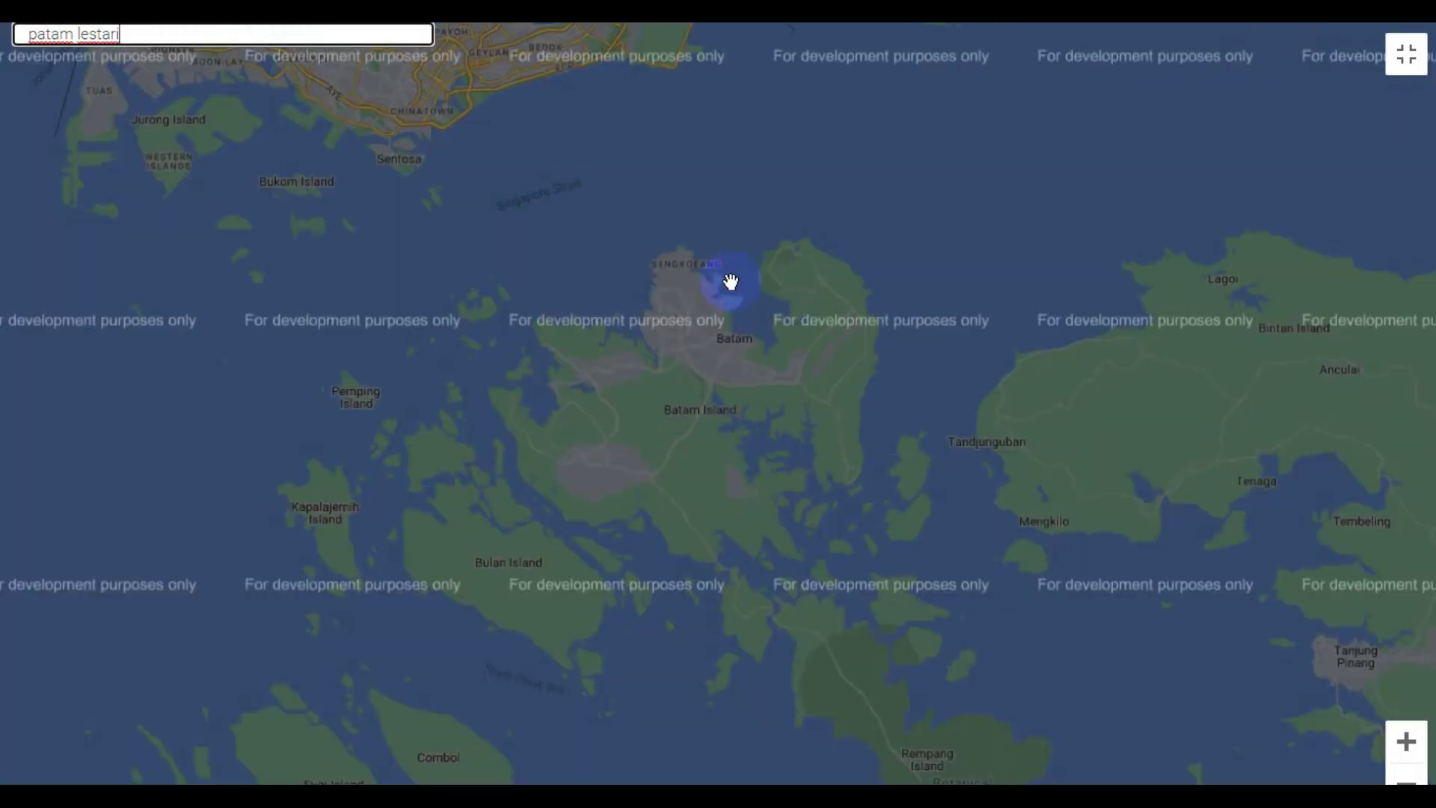
{"action": "scroll", "coordinate": [731, 281], "scroll_direction": "down", "scroll_amount": 2}
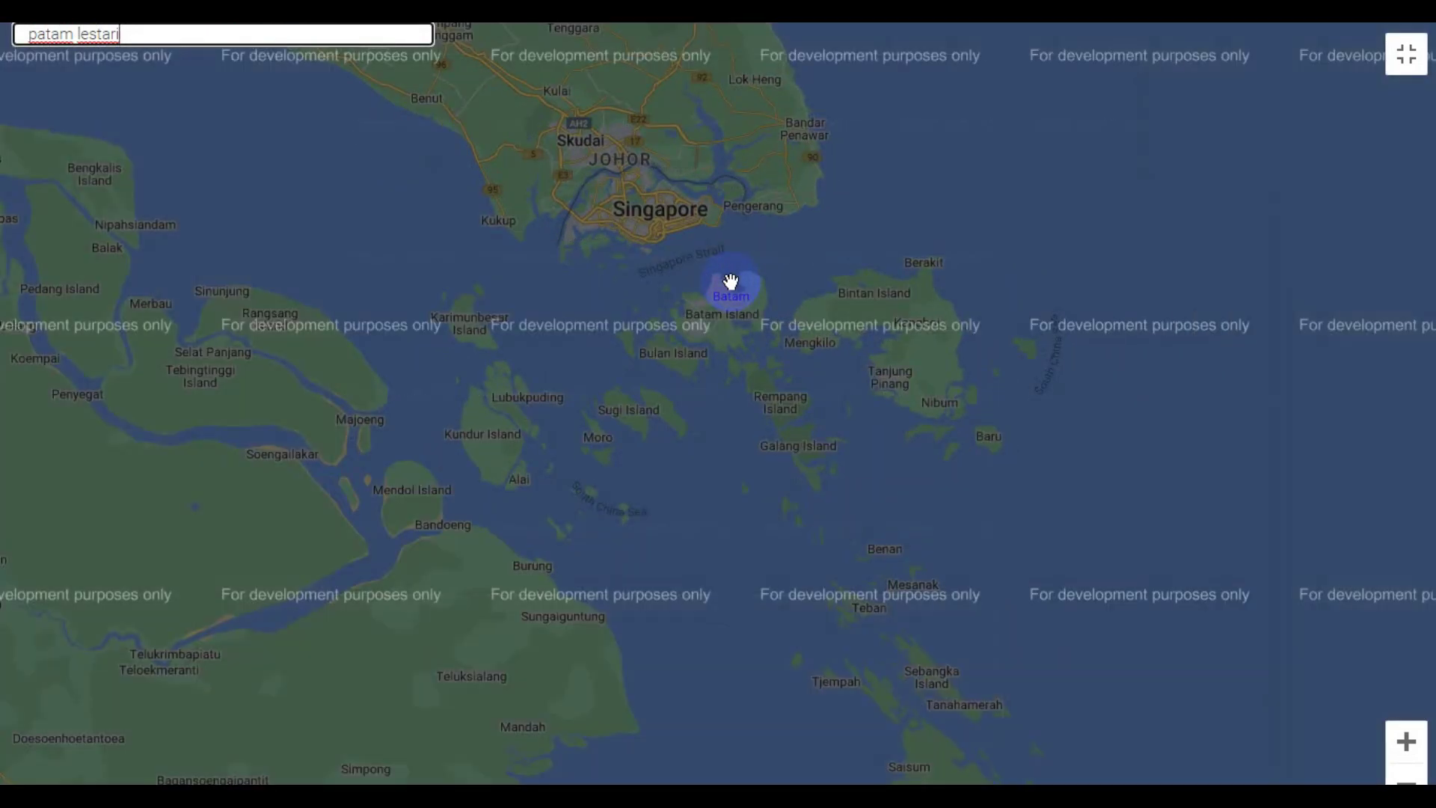
{"action": "scroll", "coordinate": [731, 281], "scroll_direction": "up", "scroll_amount": 3}
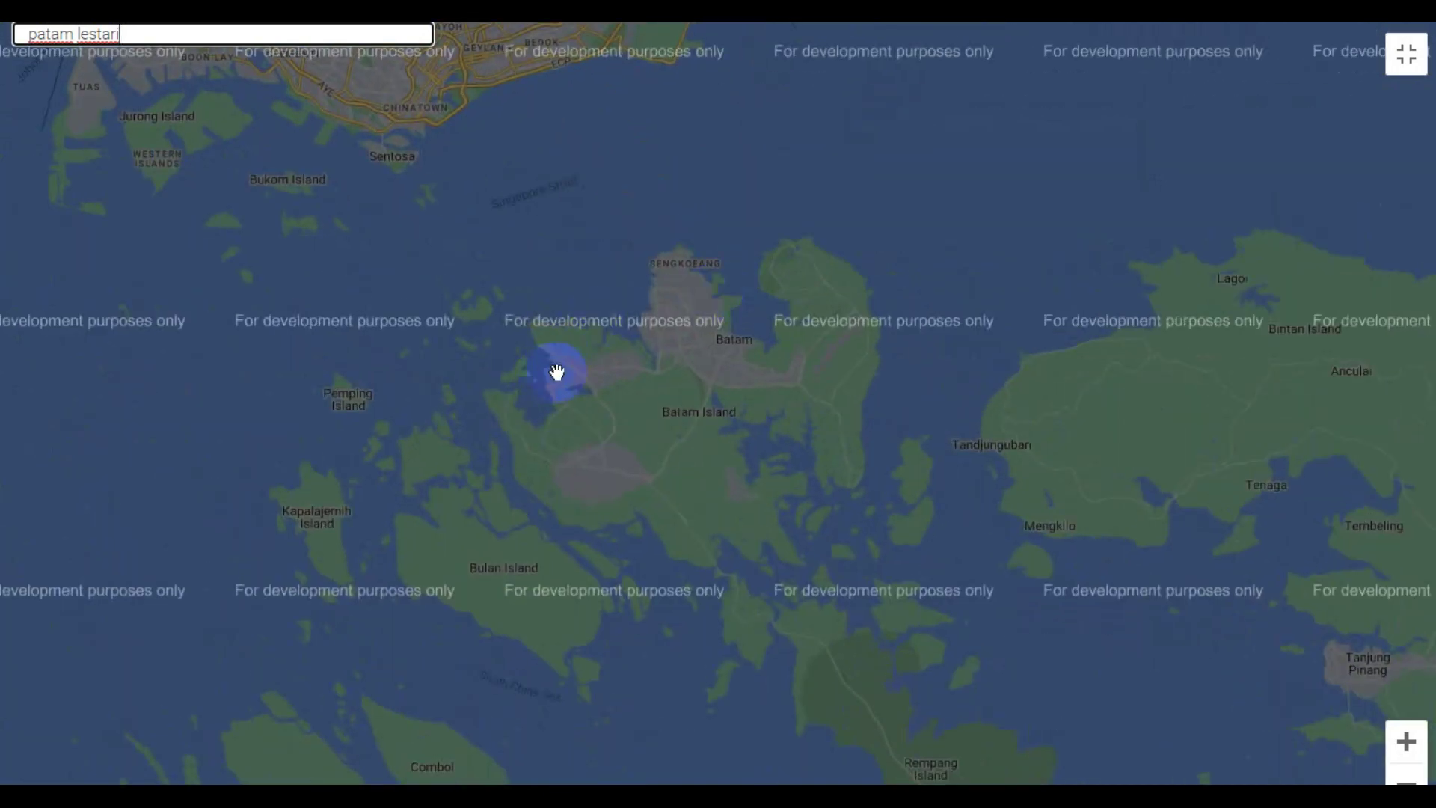
{"action": "left_click", "coordinate": [735, 347]}
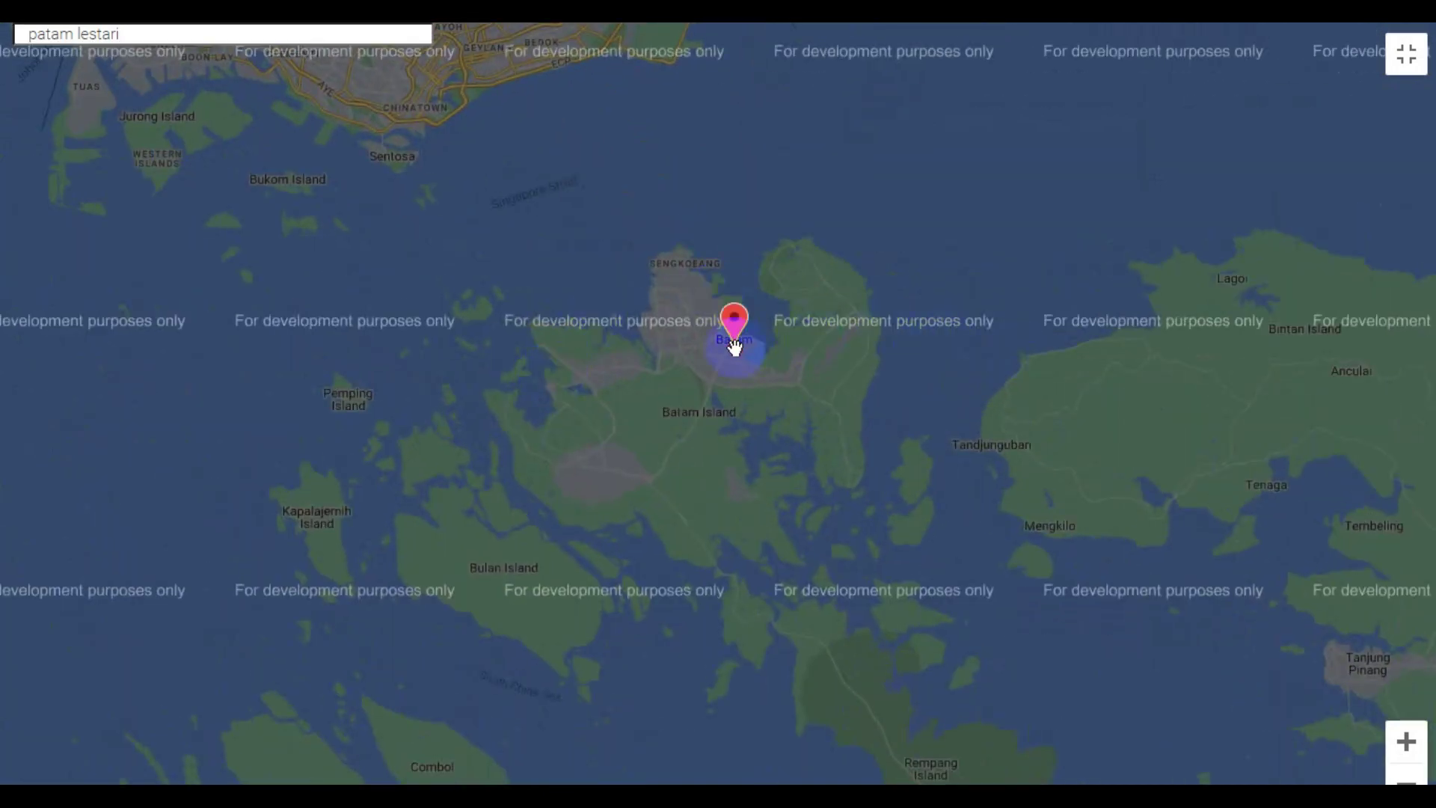
- Pan and zoom to Patam Lestari, pin the home there, and exit full screen
{"action": "scroll", "coordinate": [735, 346], "scroll_direction": "up", "scroll_amount": 3}
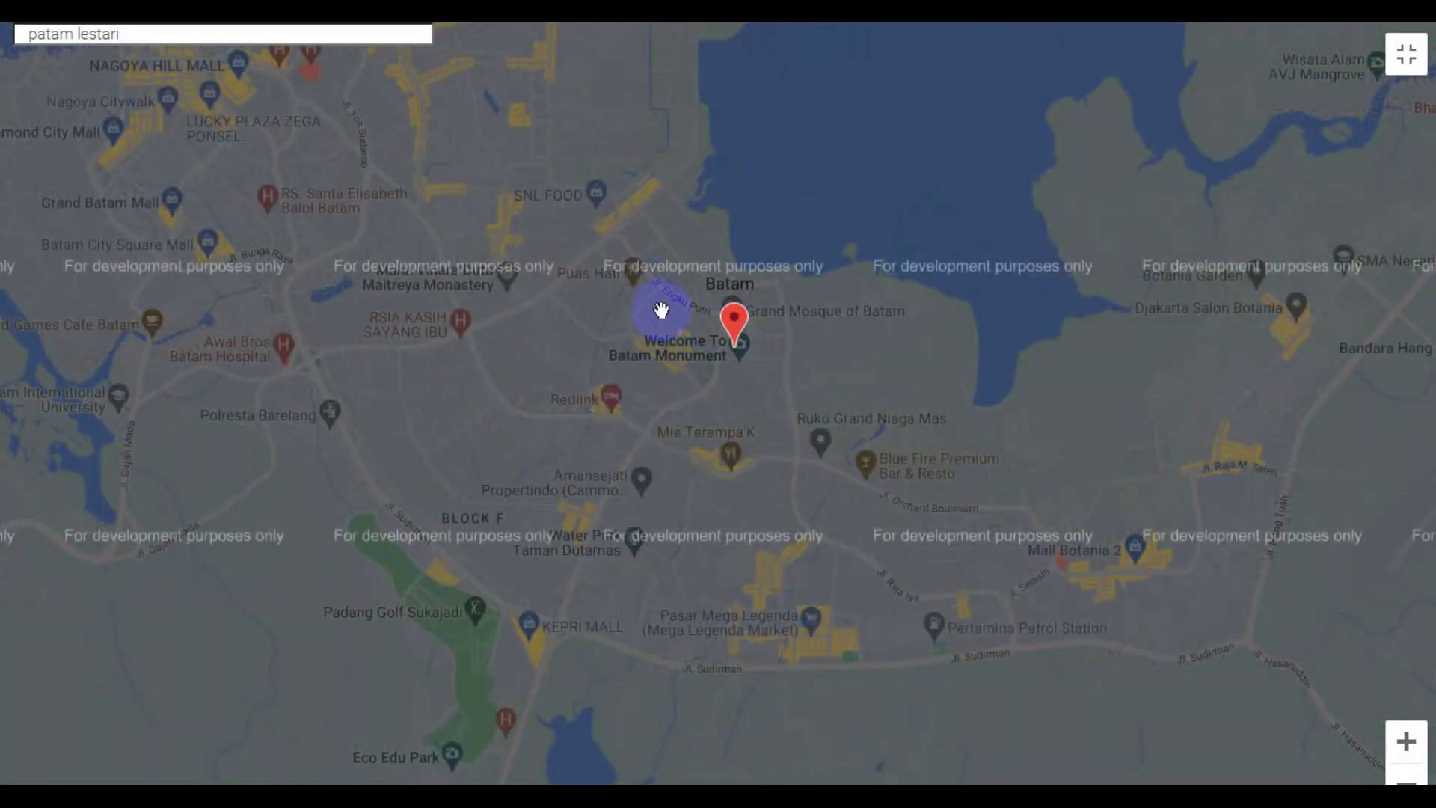
{"action": "left_click_drag", "start_coordinate": [627, 368], "coordinate": [1435, 340]}
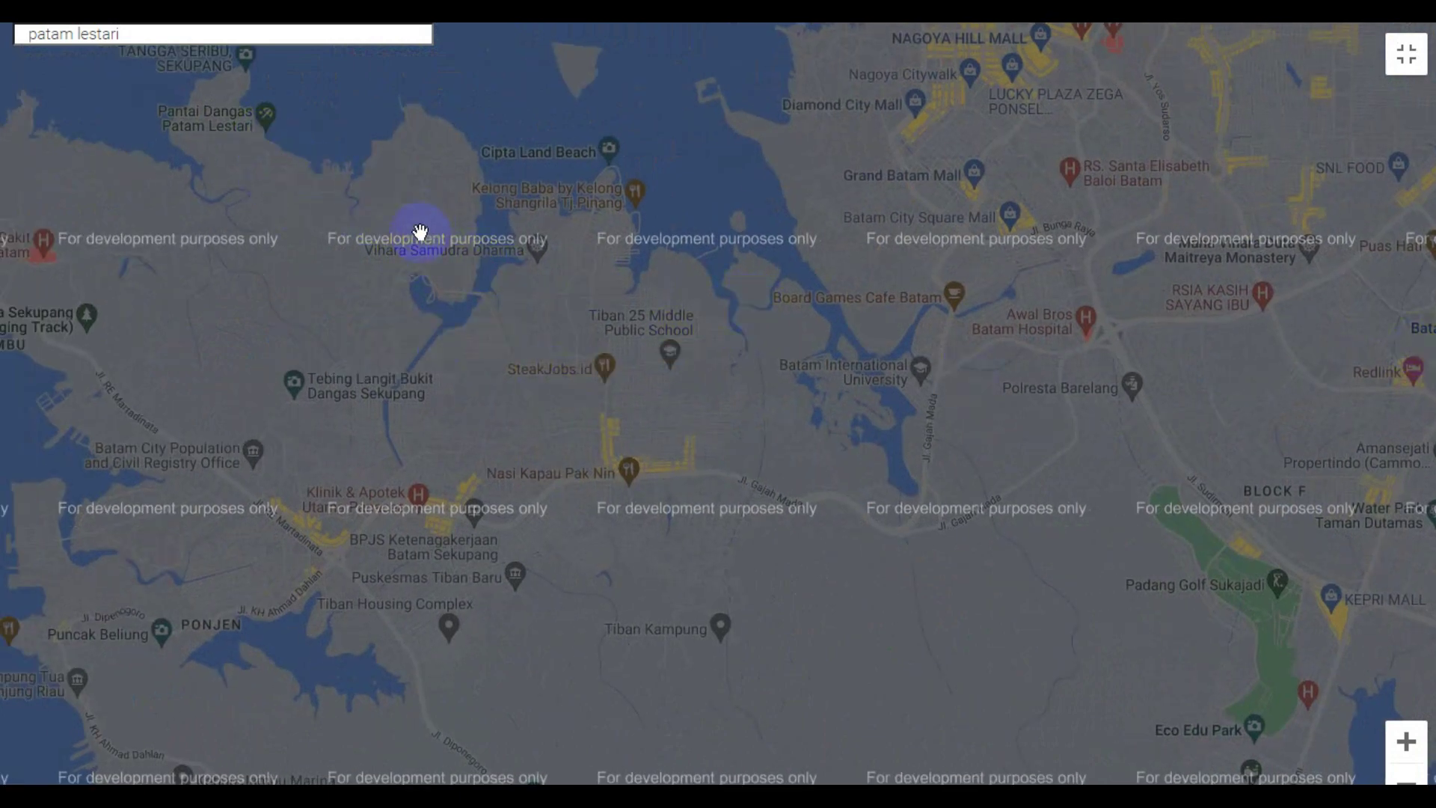
{"action": "left_click_drag", "start_coordinate": [420, 232], "coordinate": [1115, 330]}
{"action": "scroll", "coordinate": [860, 248], "scroll_direction": "up", "scroll_amount": 2}
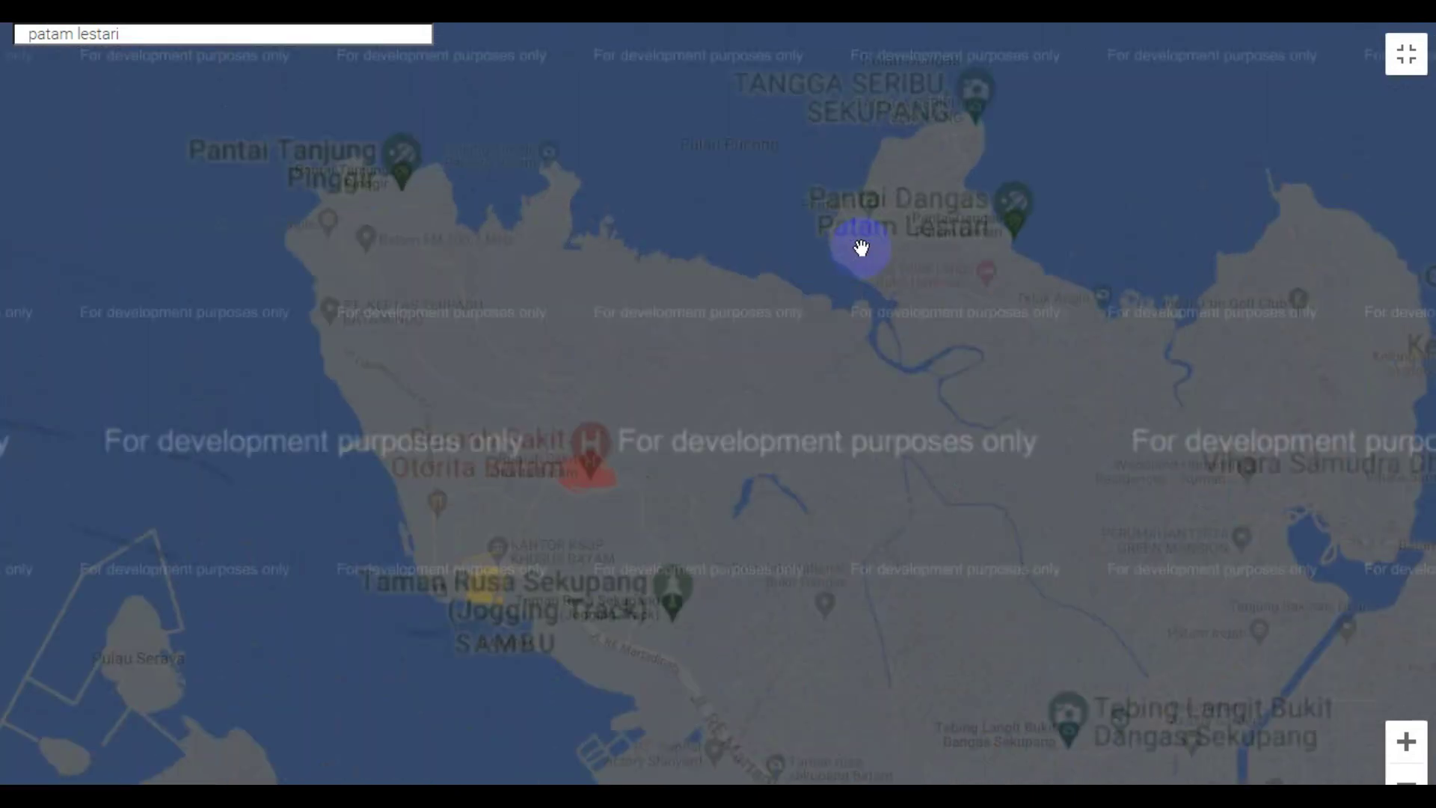
{"action": "scroll", "coordinate": [948, 294], "scroll_direction": "up", "scroll_amount": 2}
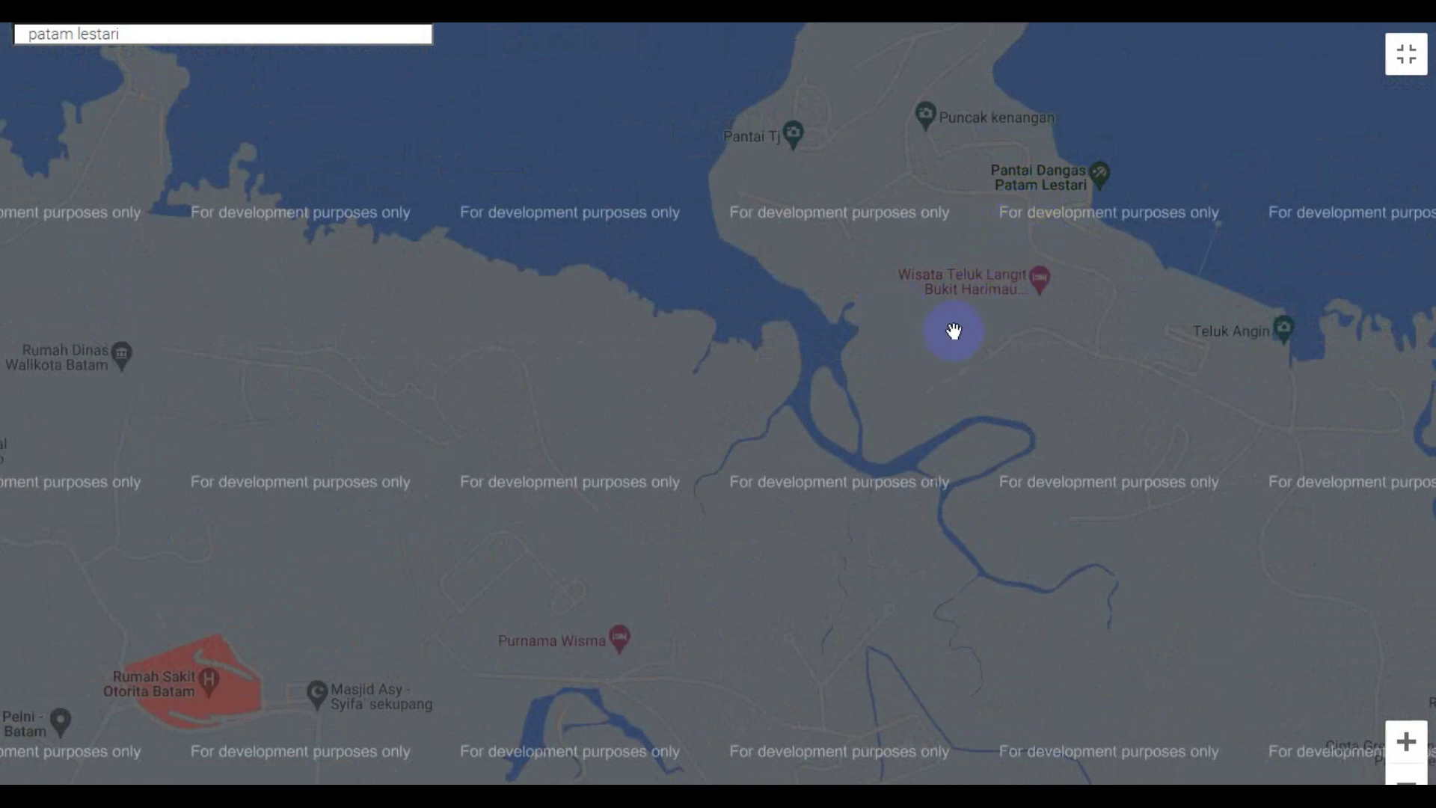
{"action": "scroll", "coordinate": [955, 330], "scroll_direction": "up", "scroll_amount": 4}
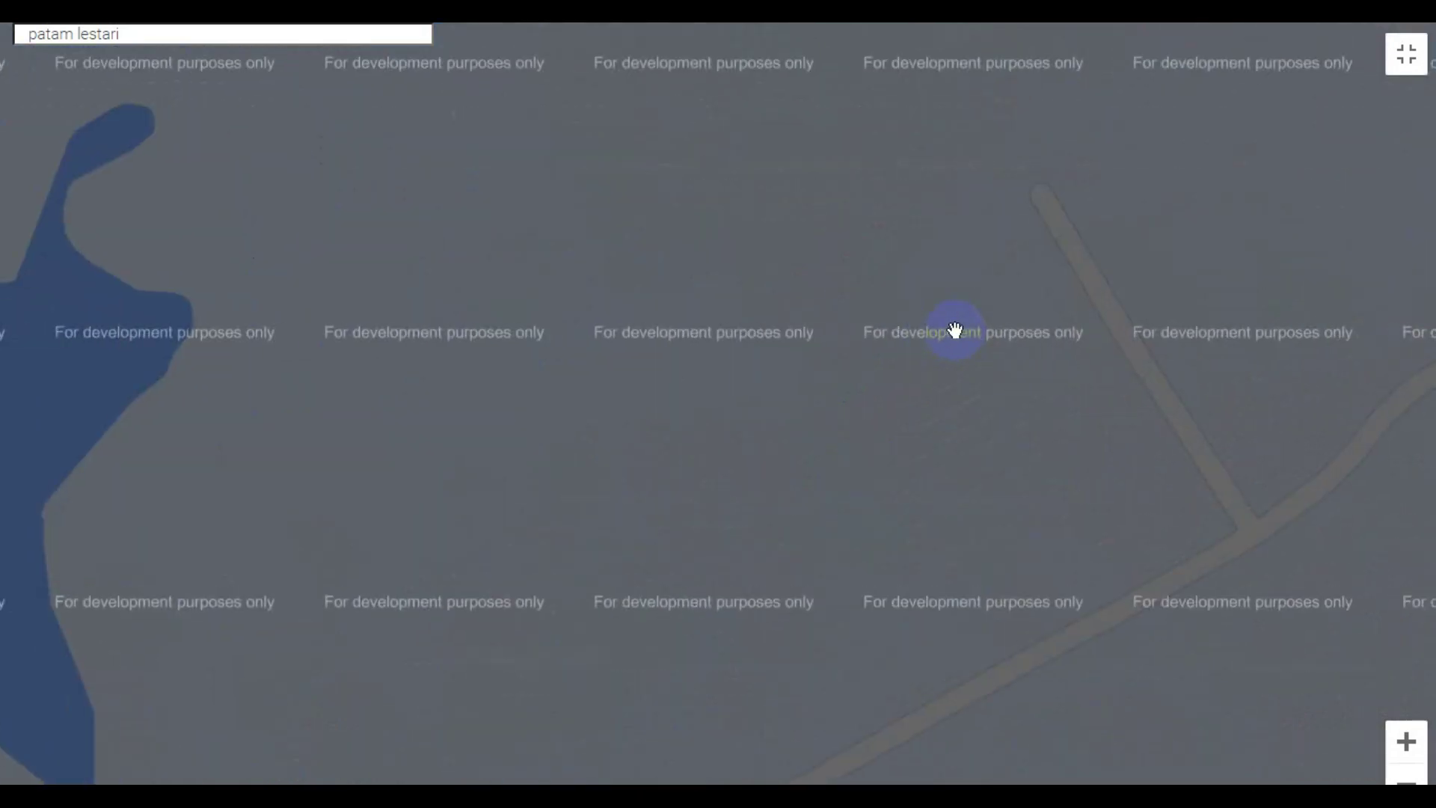
{"action": "scroll", "coordinate": [955, 329], "scroll_direction": "down", "scroll_amount": 2}
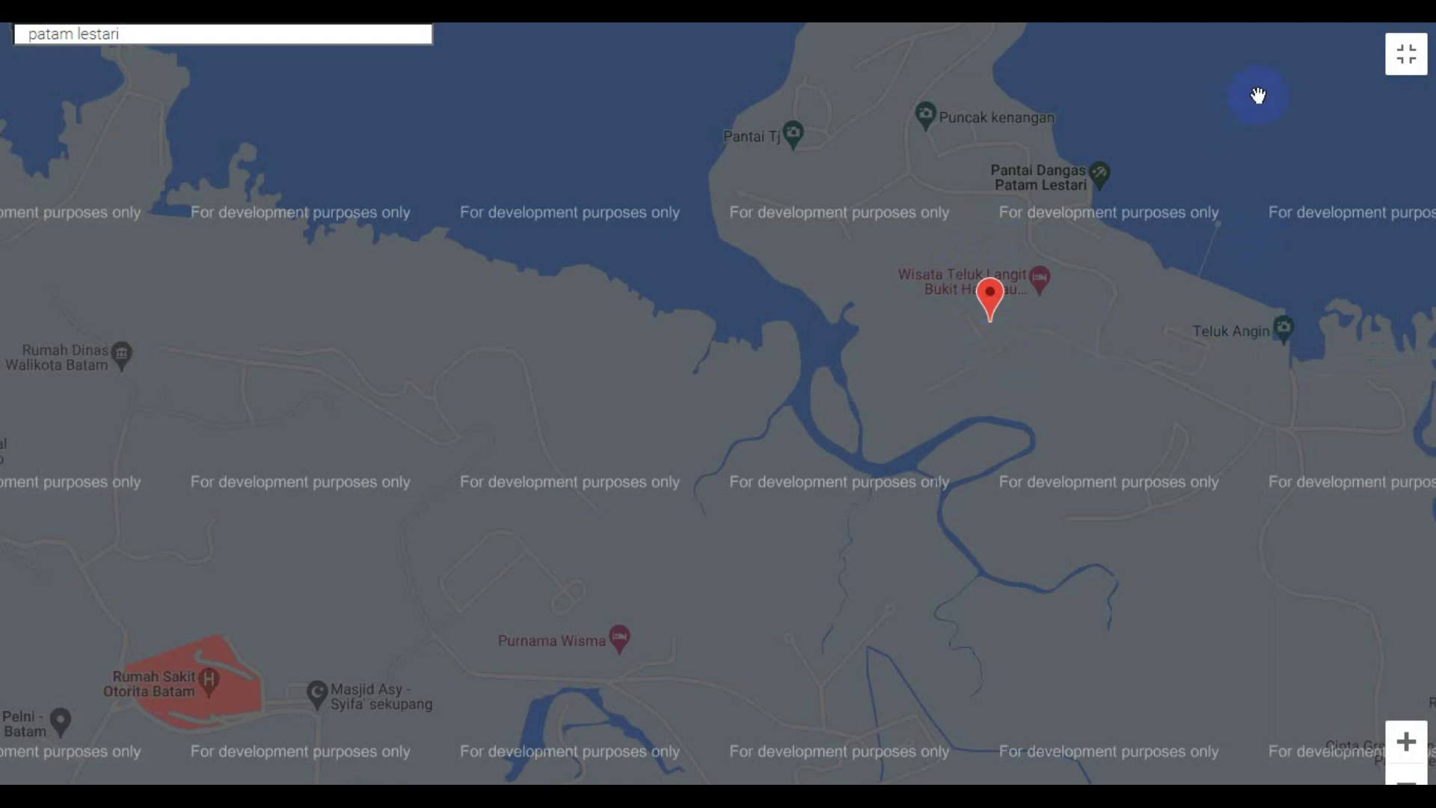
{"action": "left_click", "coordinate": [1405, 56]}
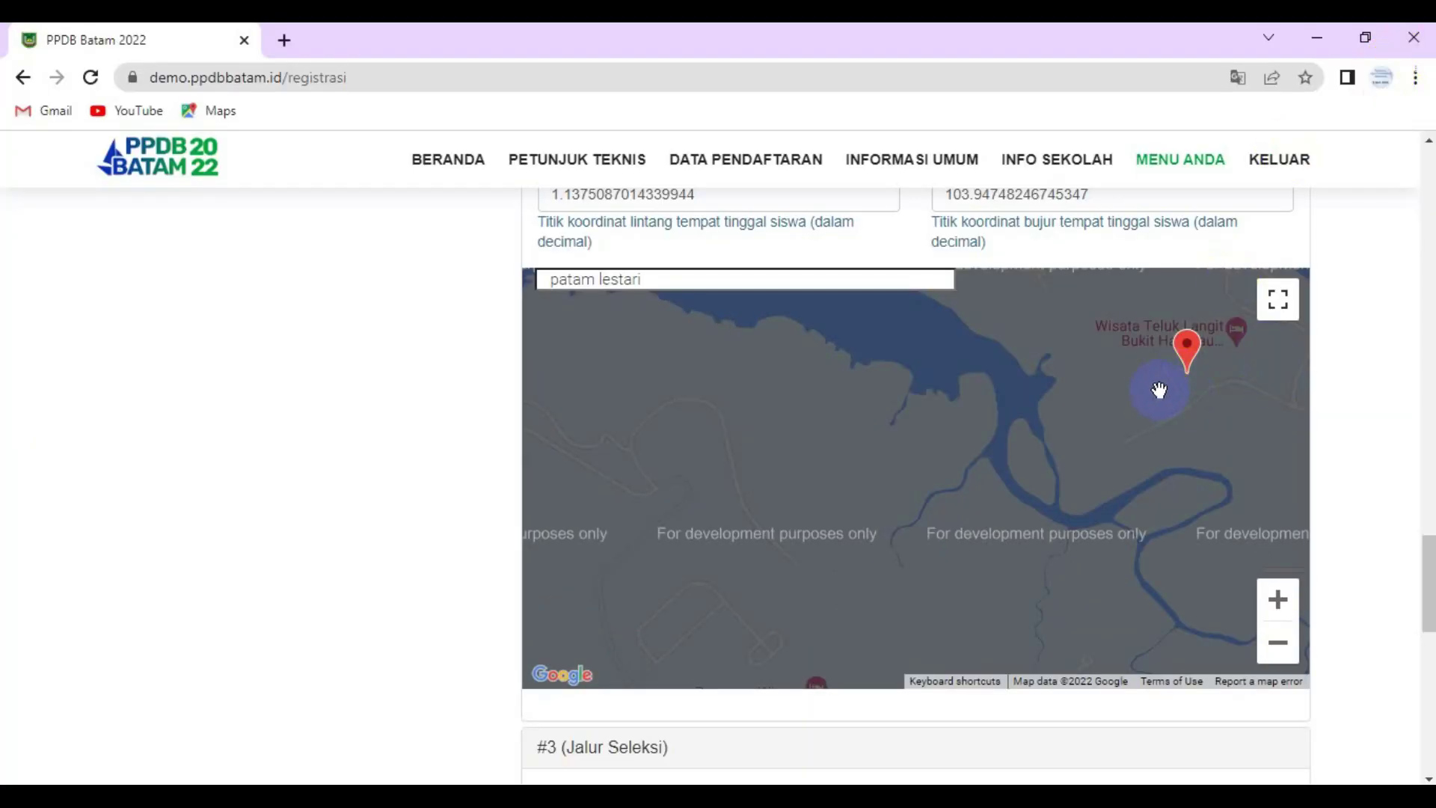
- Choose the Zonasi path, tick the Pakta Integritas pledge, and submit the student's personal data
{"action": "scroll", "coordinate": [893, 311], "scroll_direction": "up", "scroll_amount": 1}
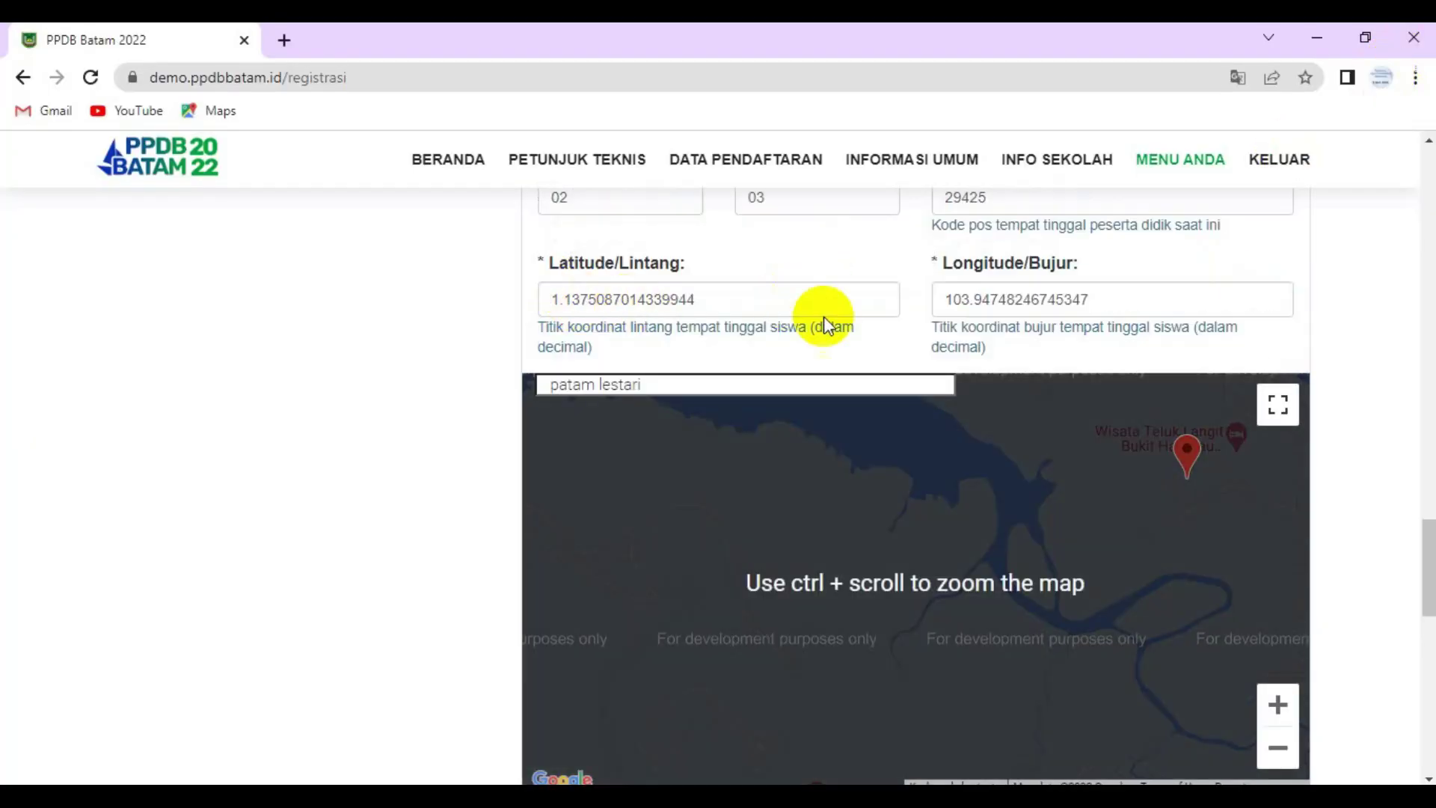
{"action": "scroll", "coordinate": [1021, 349], "scroll_direction": "down", "scroll_amount": 7}
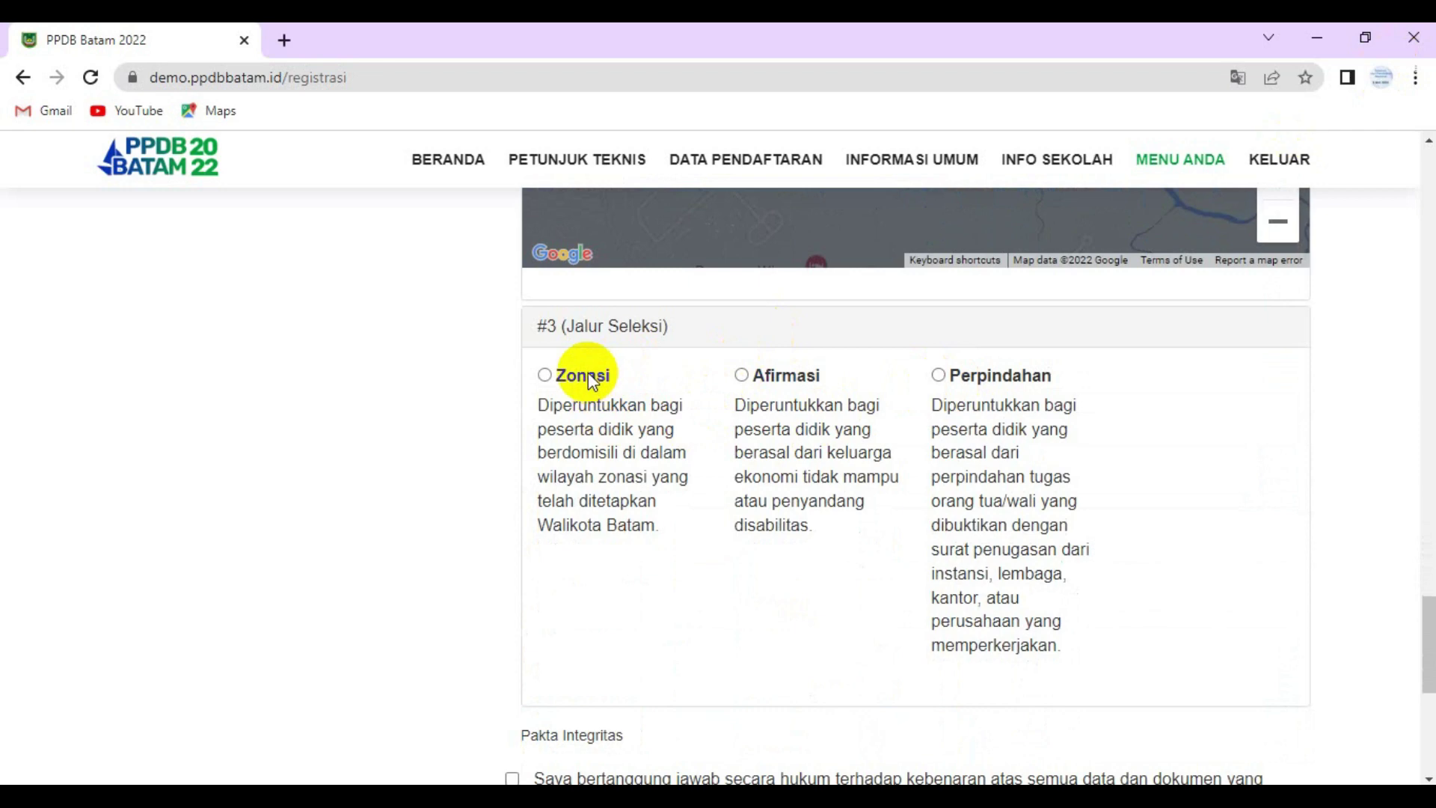
{"action": "left_click", "coordinate": [545, 374]}
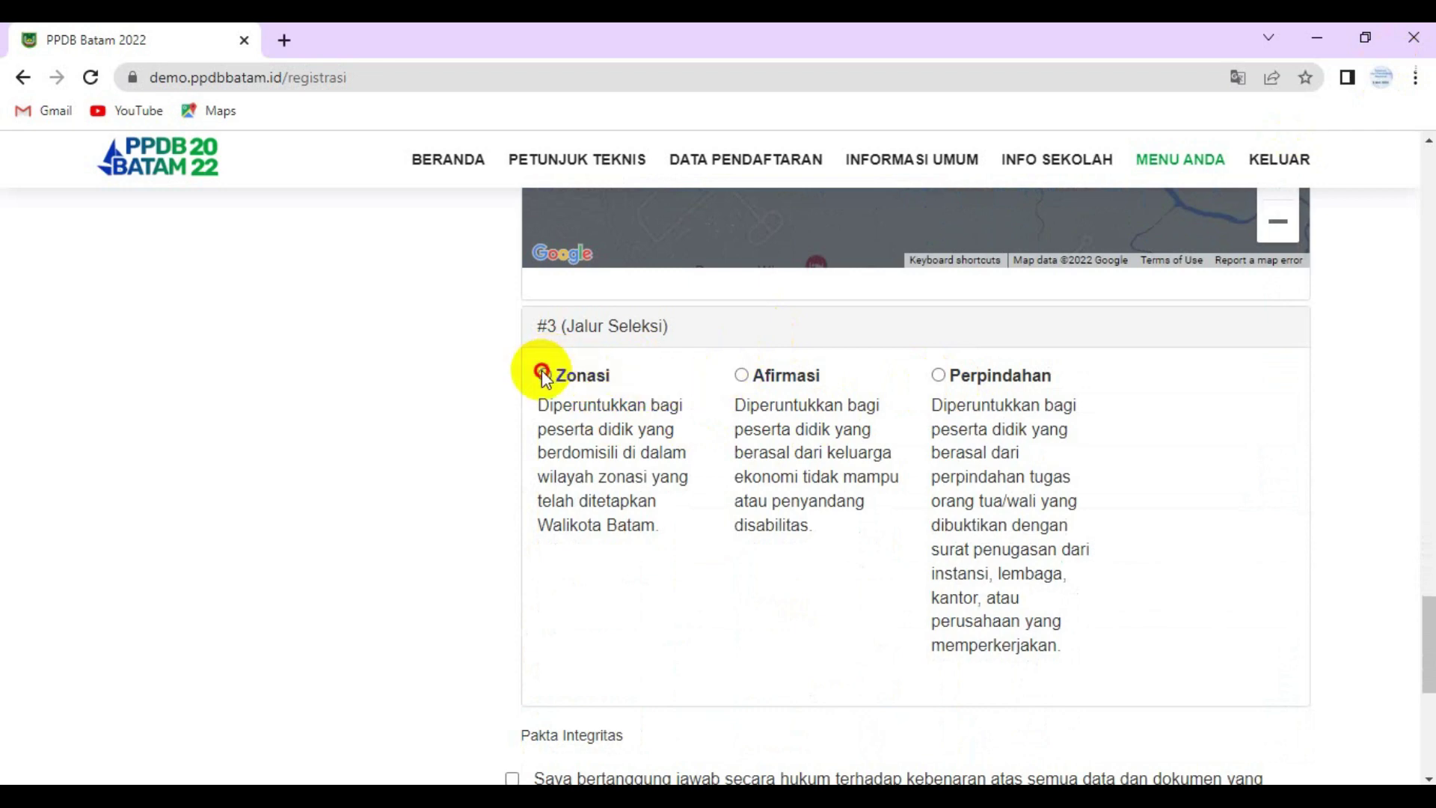
{"action": "scroll", "coordinate": [548, 378], "scroll_direction": "down", "scroll_amount": 5}
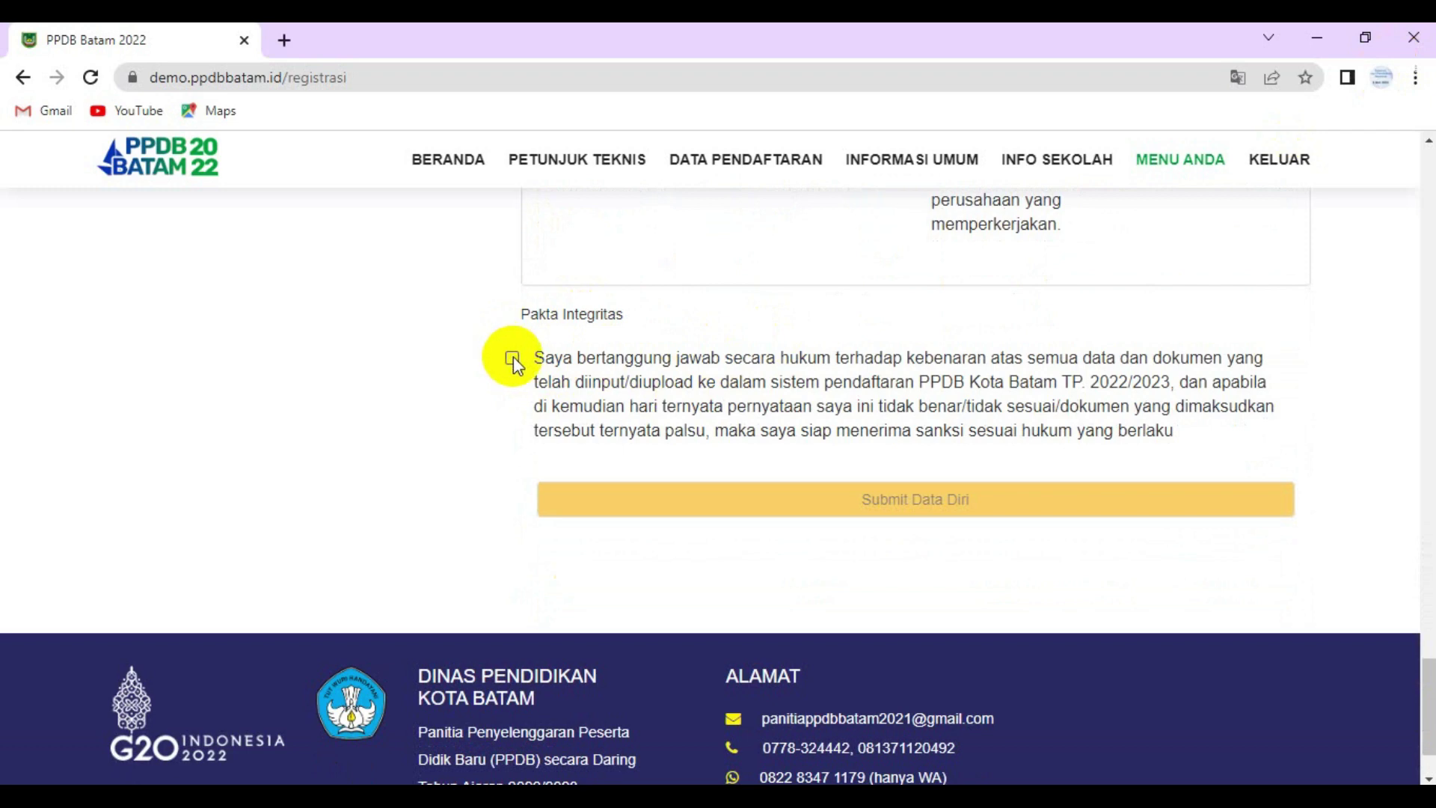
{"action": "left_click", "coordinate": [513, 358]}
{"action": "scroll", "coordinate": [808, 426], "scroll_direction": "up", "scroll_amount": 15}
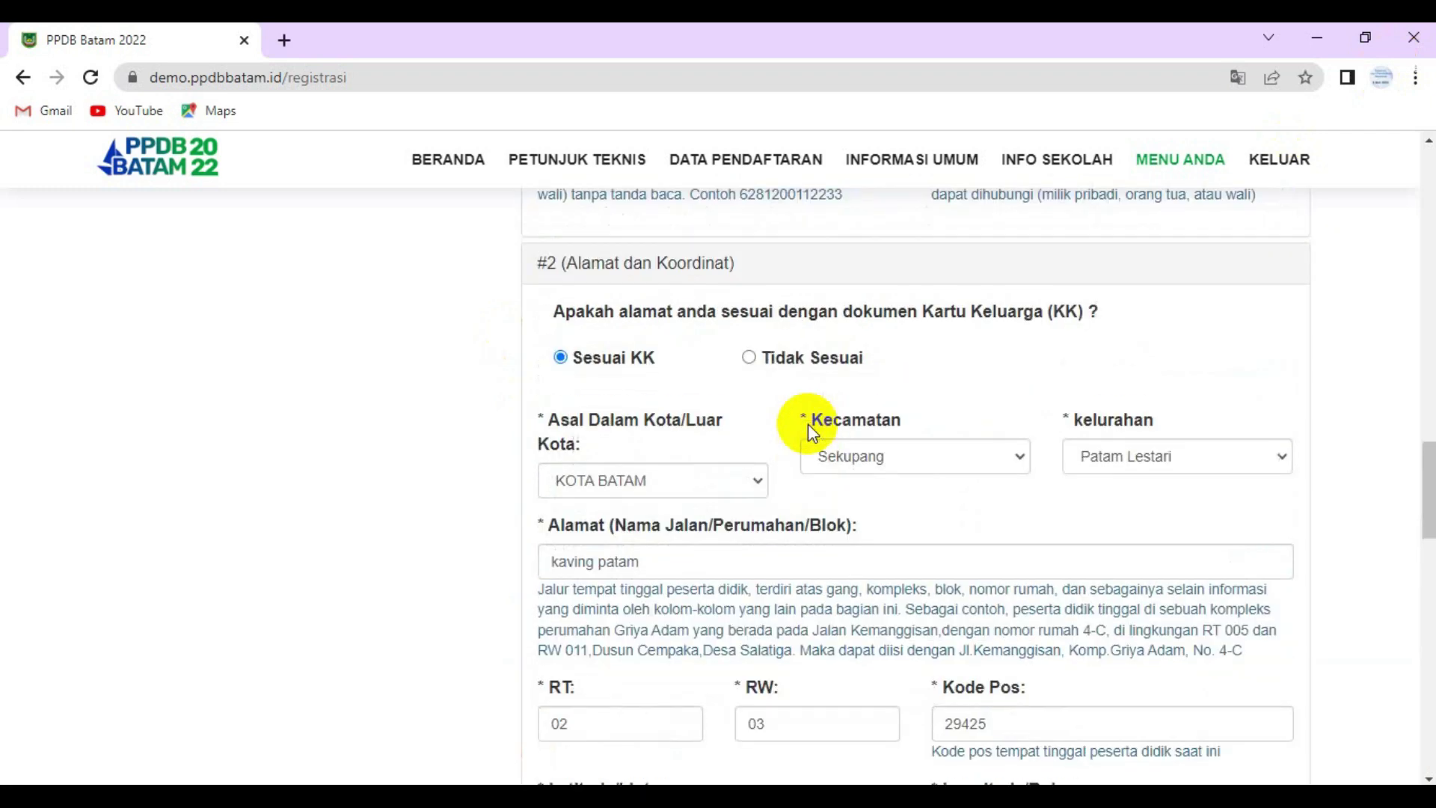
{"action": "scroll", "coordinate": [807, 423], "scroll_direction": "up", "scroll_amount": 15}
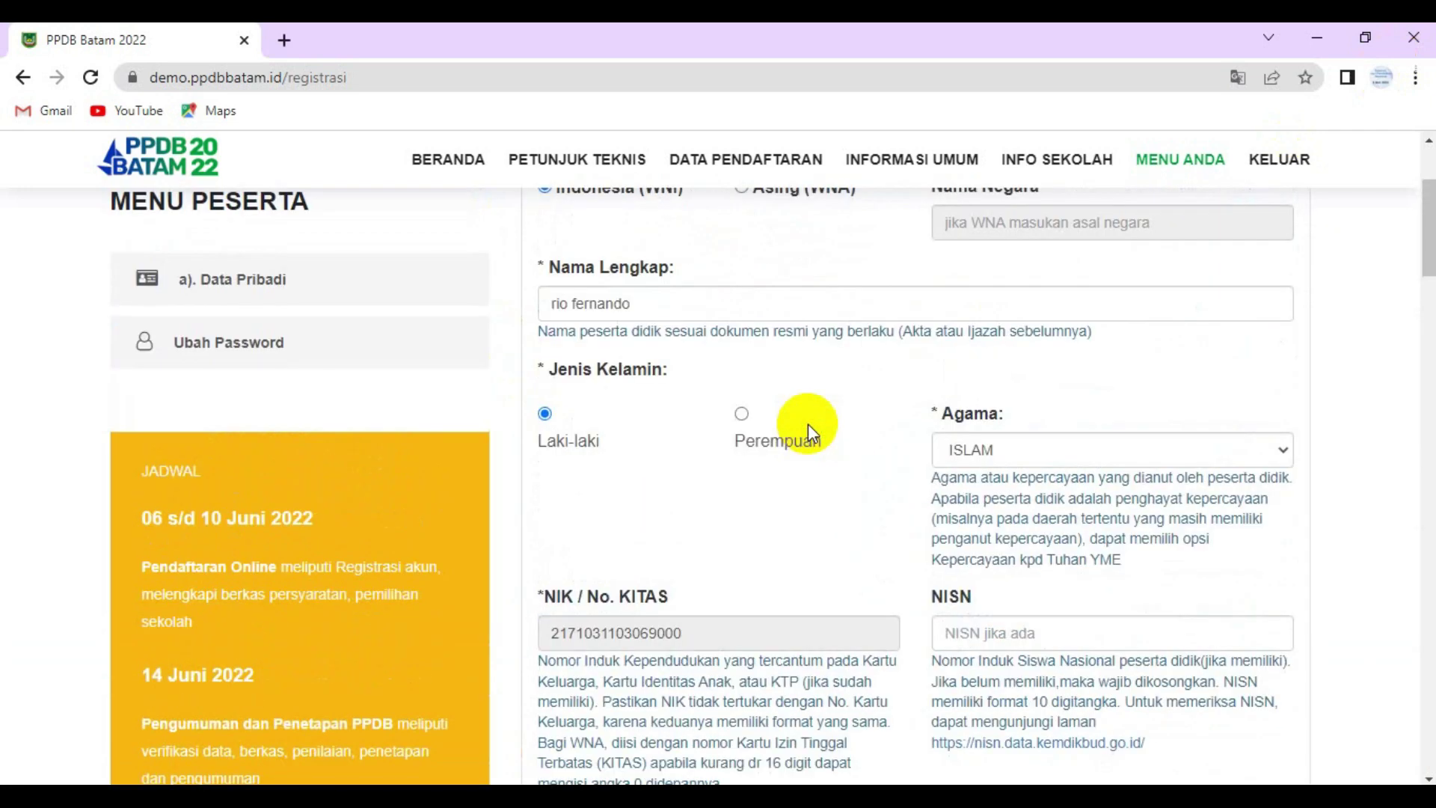
{"action": "scroll", "coordinate": [808, 423], "scroll_direction": "up", "scroll_amount": 2}
{"action": "scroll", "coordinate": [807, 423], "scroll_direction": "down", "scroll_amount": 20}
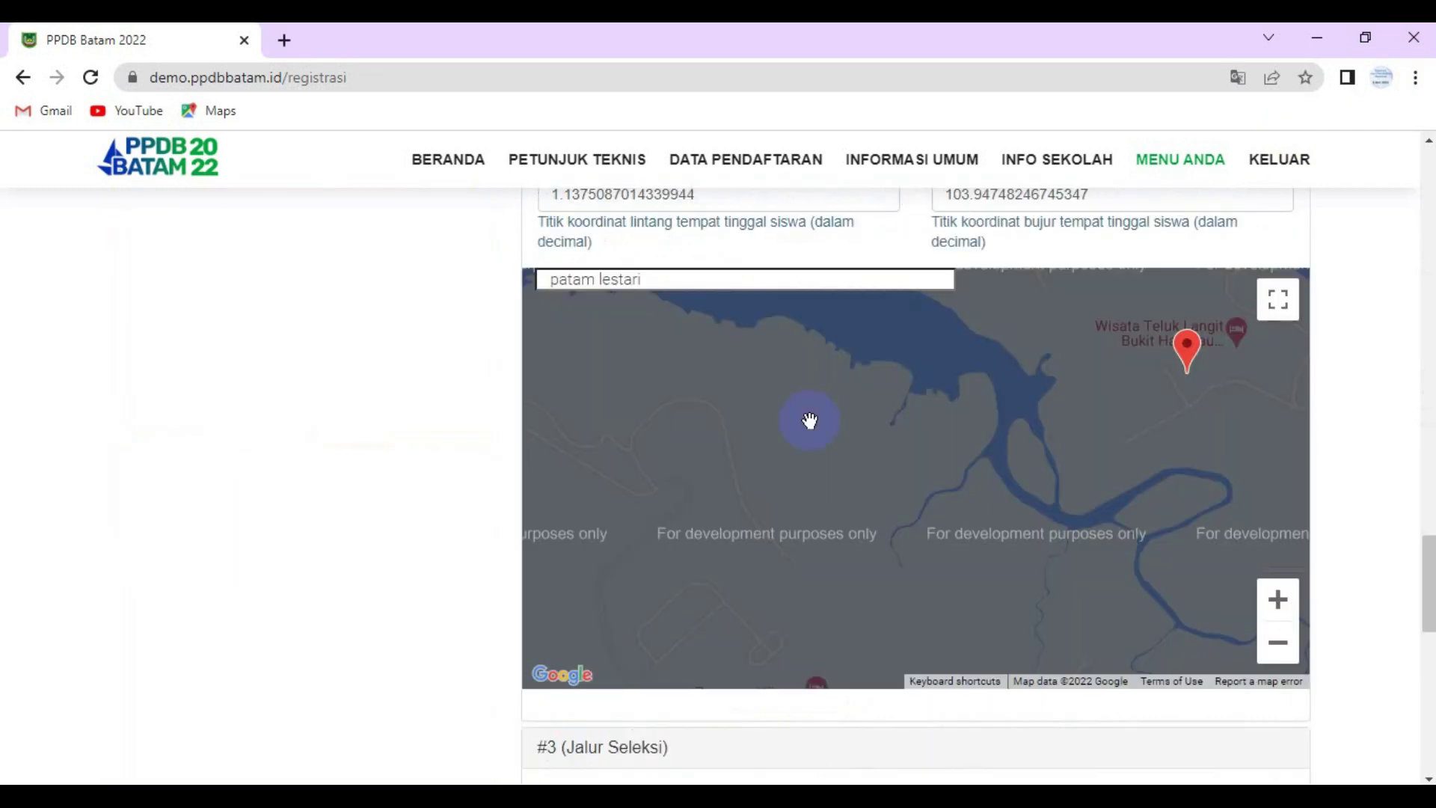
{"action": "scroll", "coordinate": [810, 420], "scroll_direction": "down", "scroll_amount": 10}
{"action": "left_click", "coordinate": [829, 400]}
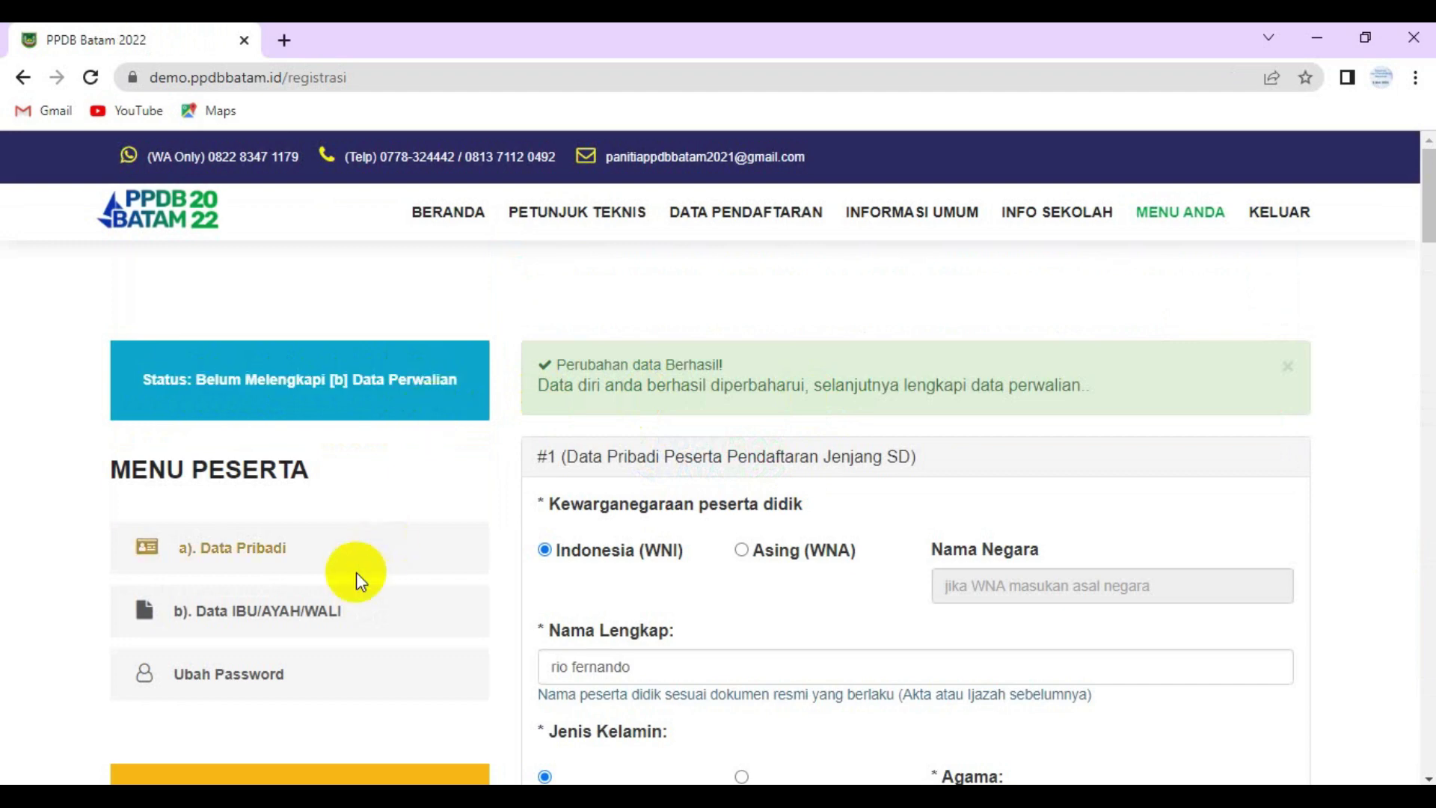
- Open 'b). Data IBU/AYAH/WALI' from the MENU PESERTA sidebar
{"action": "scroll", "coordinate": [1017, 481], "scroll_direction": "down", "scroll_amount": 2}
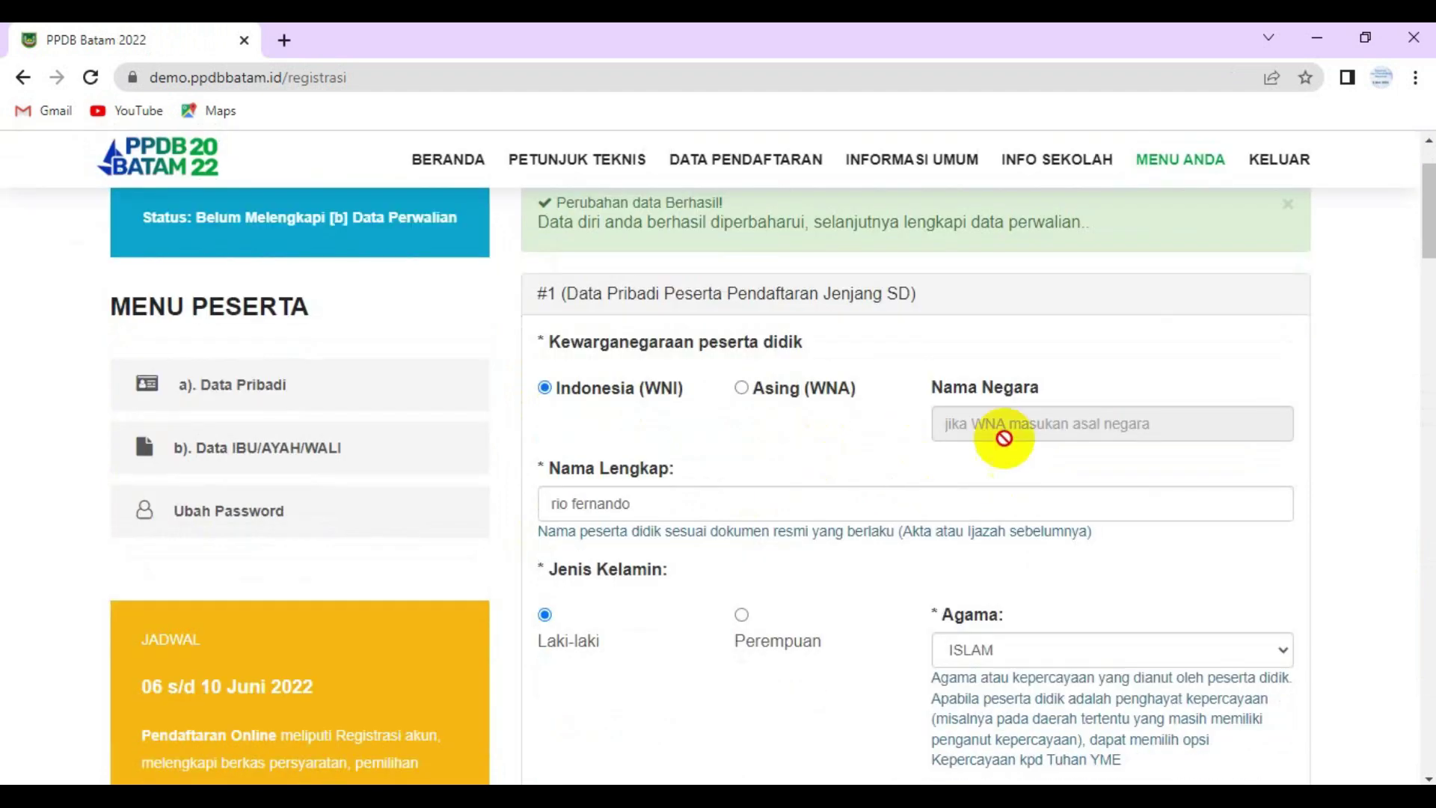
{"action": "left_click", "coordinate": [247, 449]}
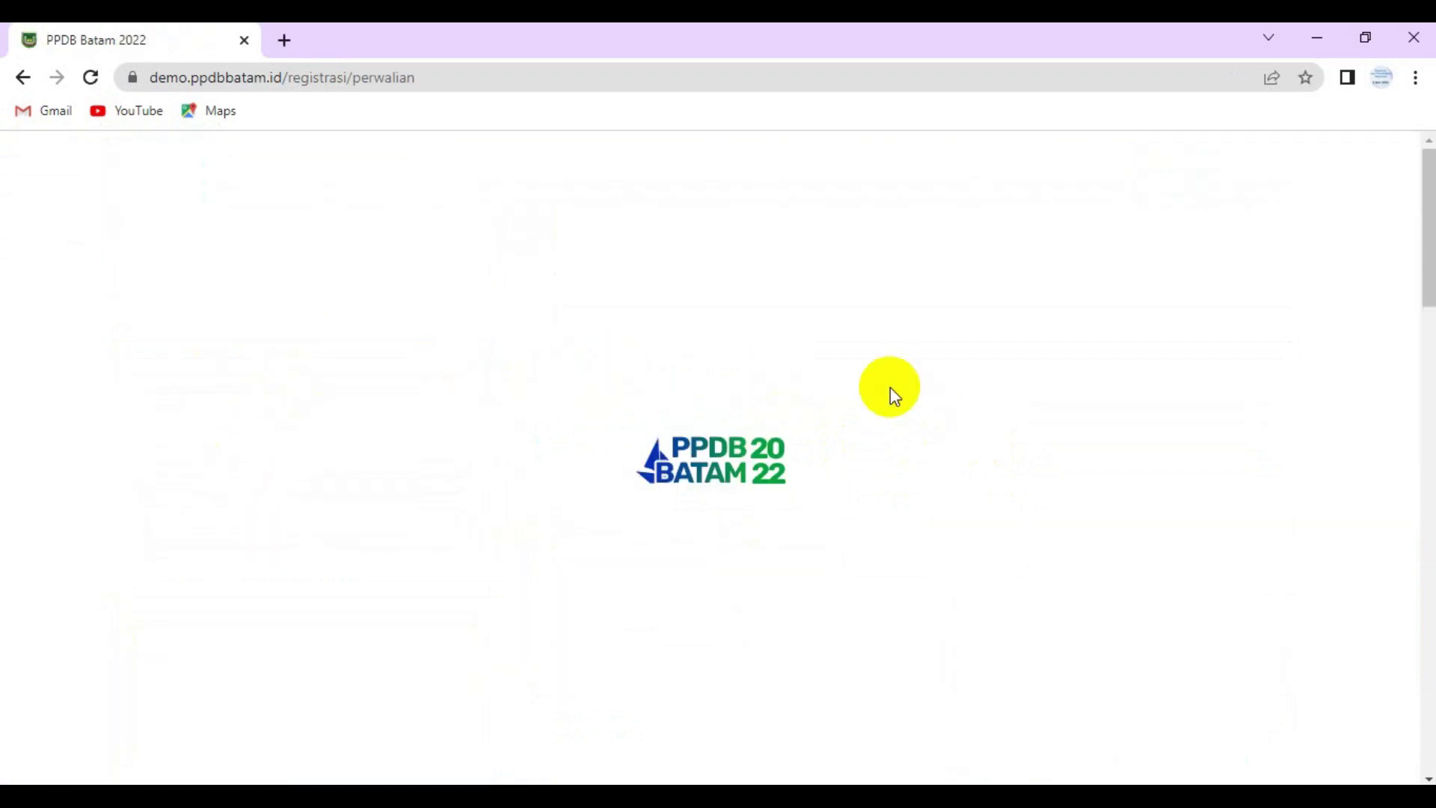
- Enter the mother's name, NIK, birth year 1980, SMA Sederajat education and Rp 1.000.000 - Rp 2.000.000 income
{"action": "left_click", "coordinate": [580, 446]}
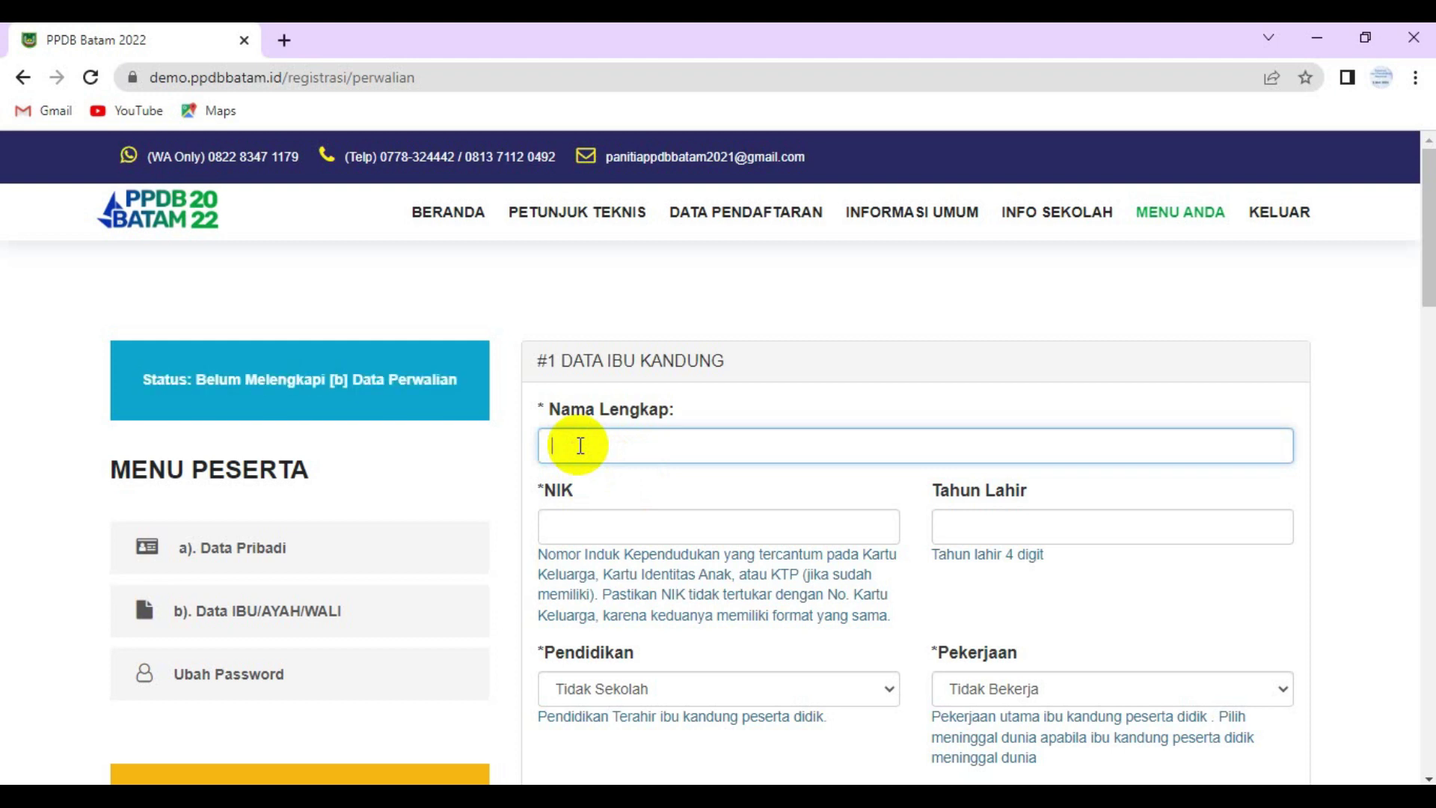
{"action": "type", "text": "rike"}
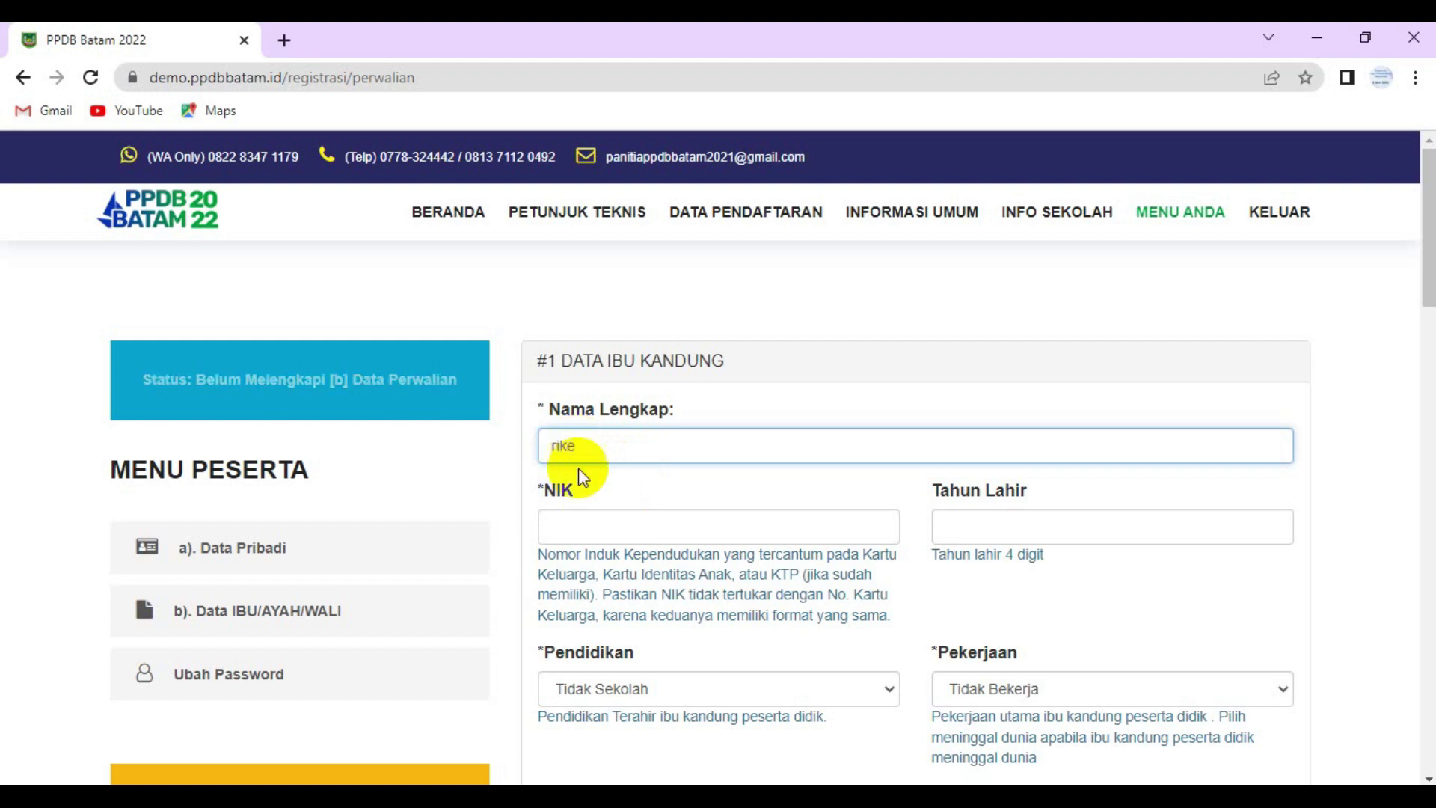
{"action": "left_click", "coordinate": [603, 528]}
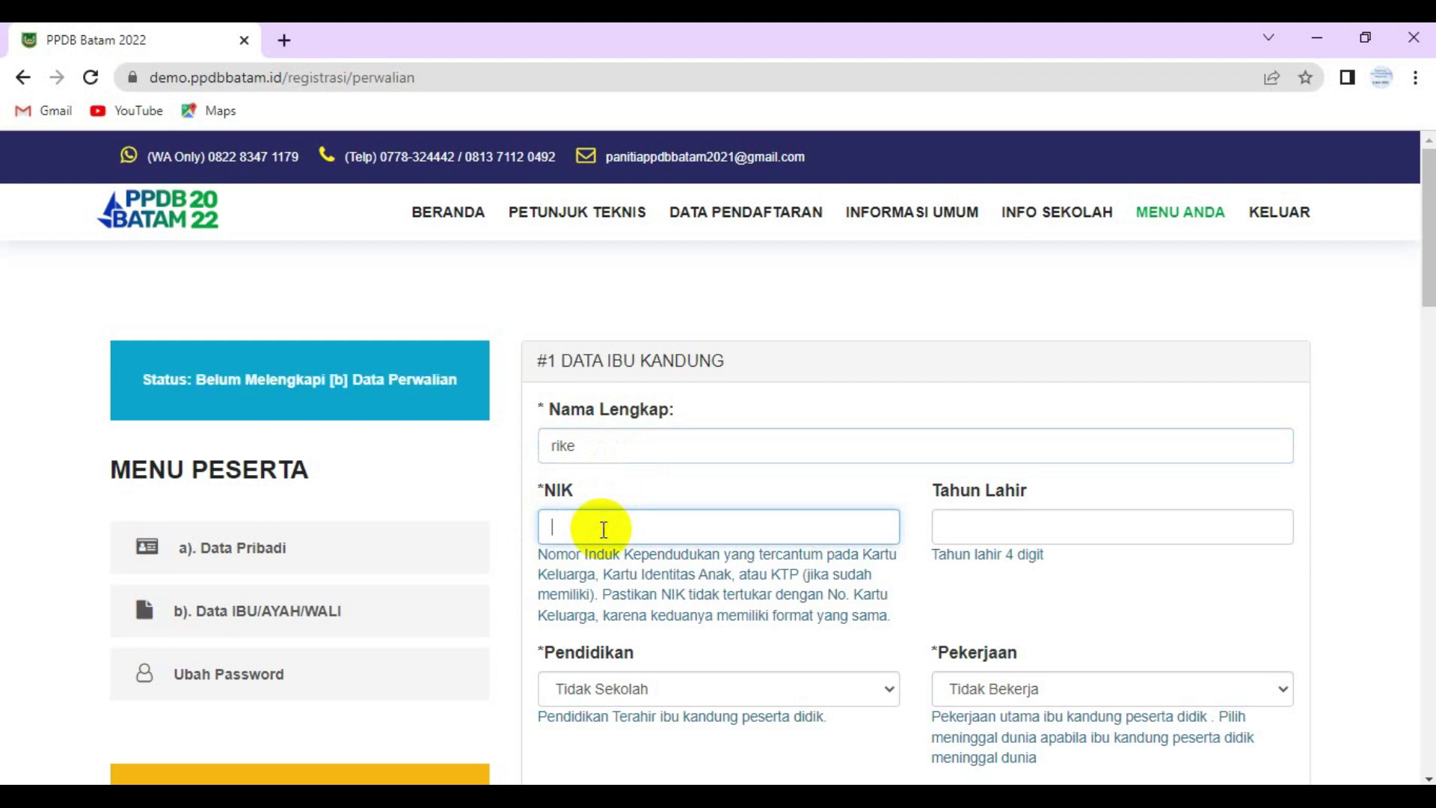
{"action": "key", "text": "ctrl+v"}
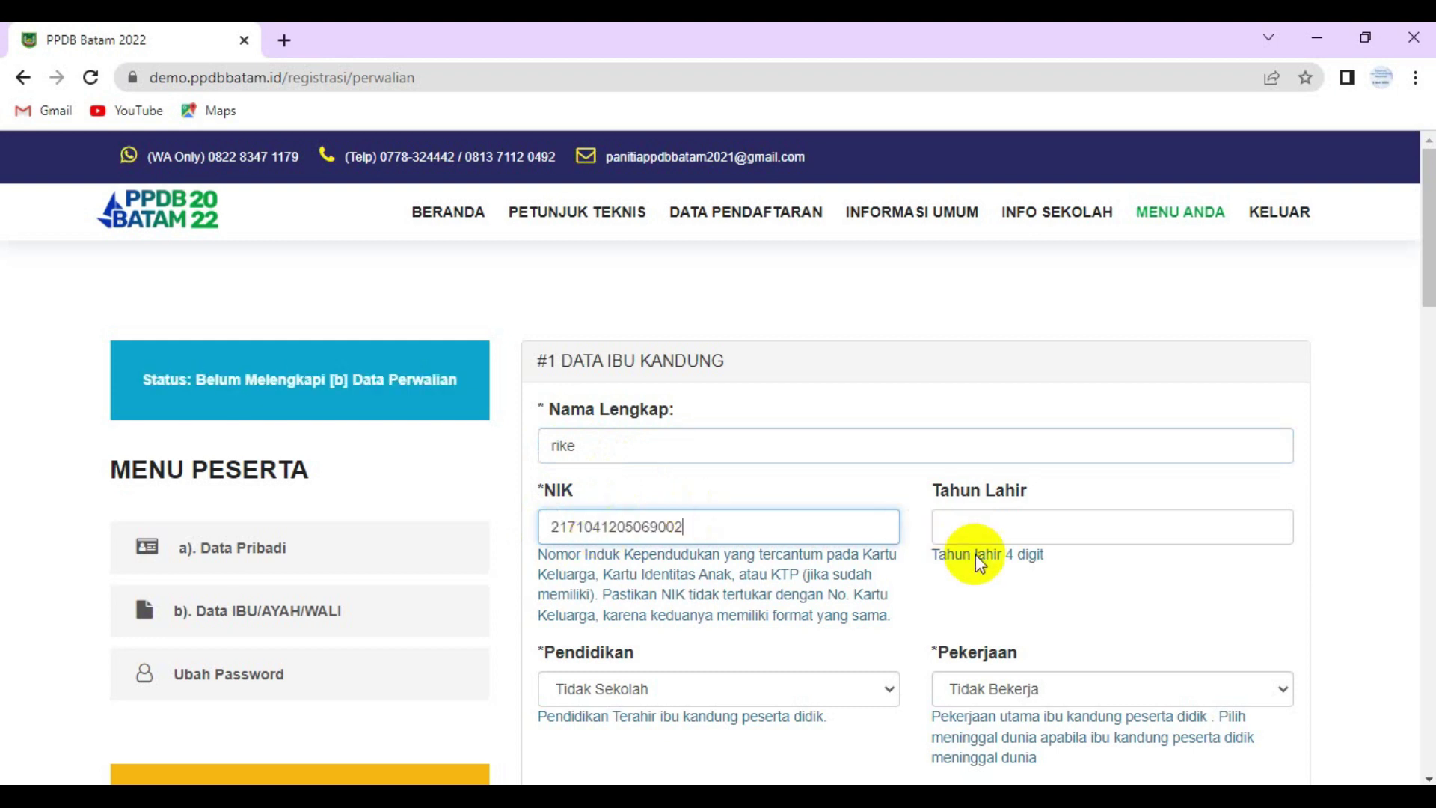
{"action": "left_click", "coordinate": [976, 523]}
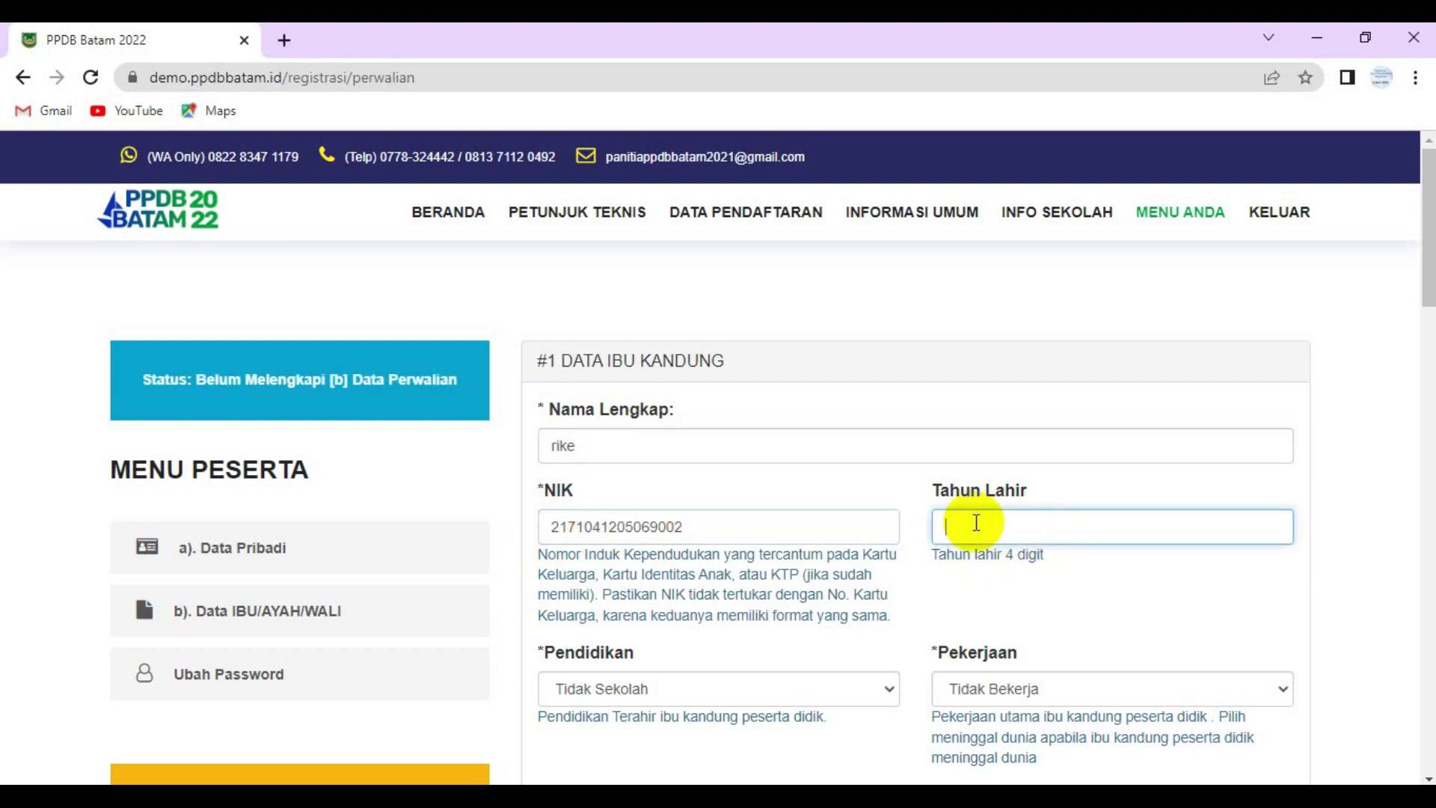
{"action": "type", "text": "1980"}
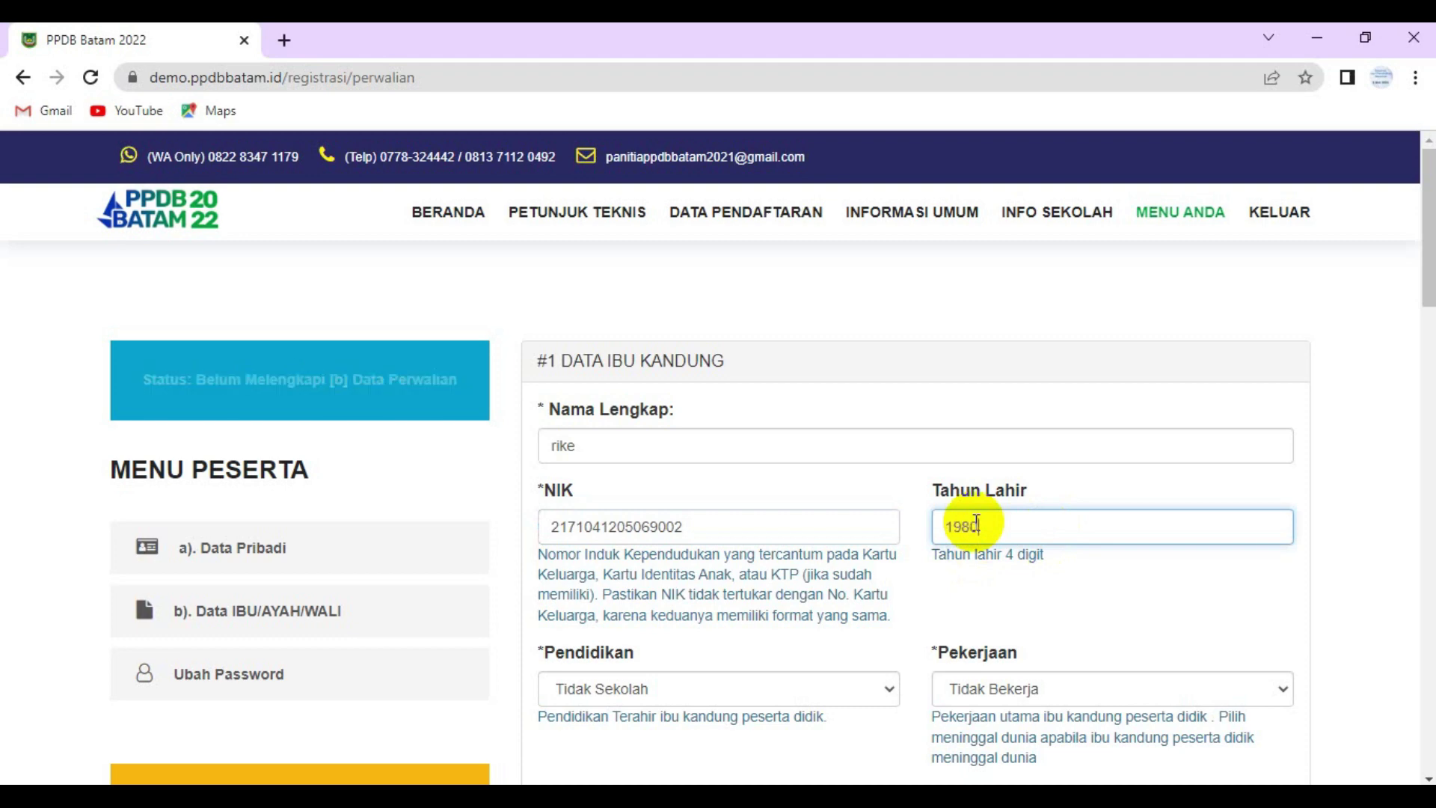
{"action": "scroll", "coordinate": [583, 449], "scroll_direction": "down", "scroll_amount": 3}
{"action": "left_click", "coordinate": [653, 428]}
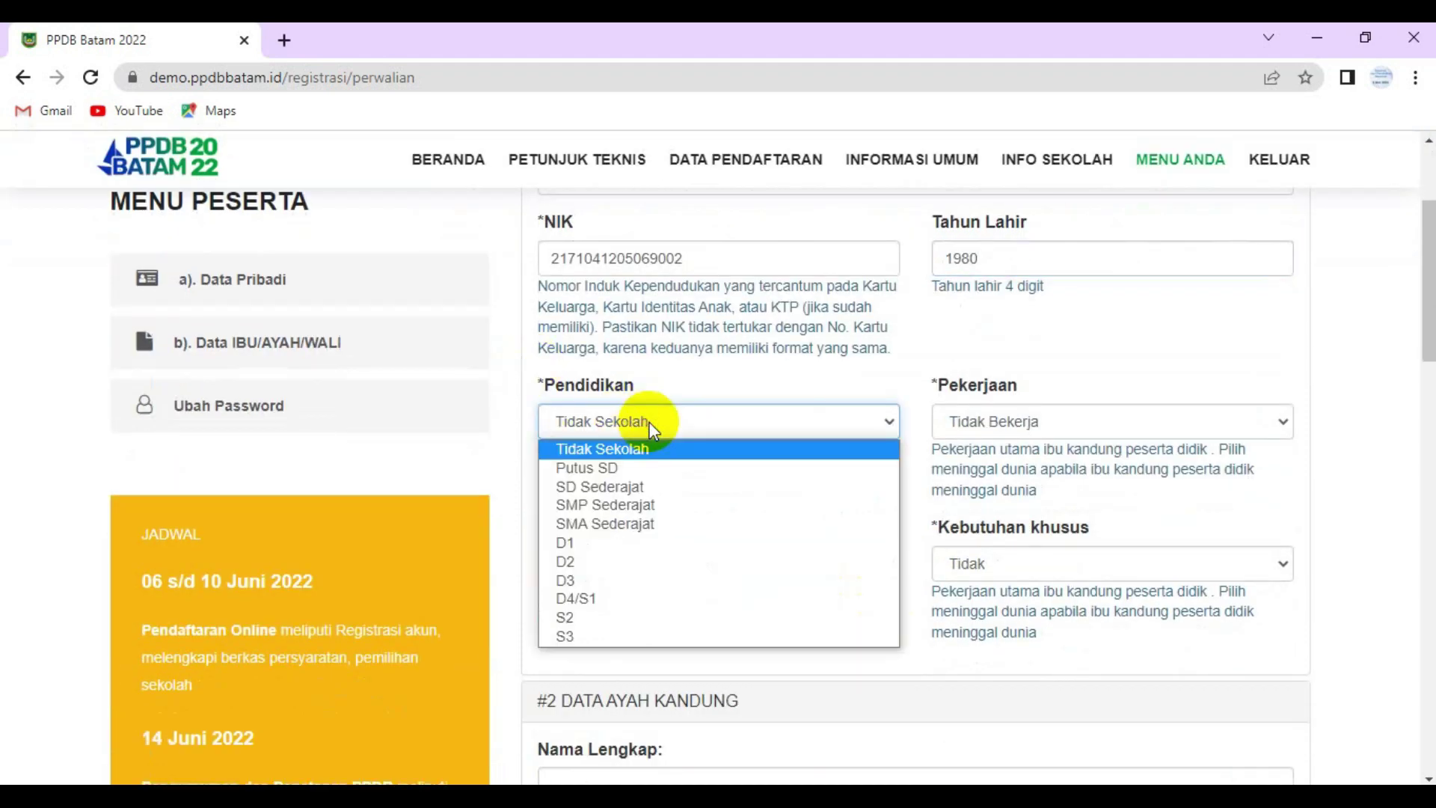
{"action": "left_click", "coordinate": [653, 519]}
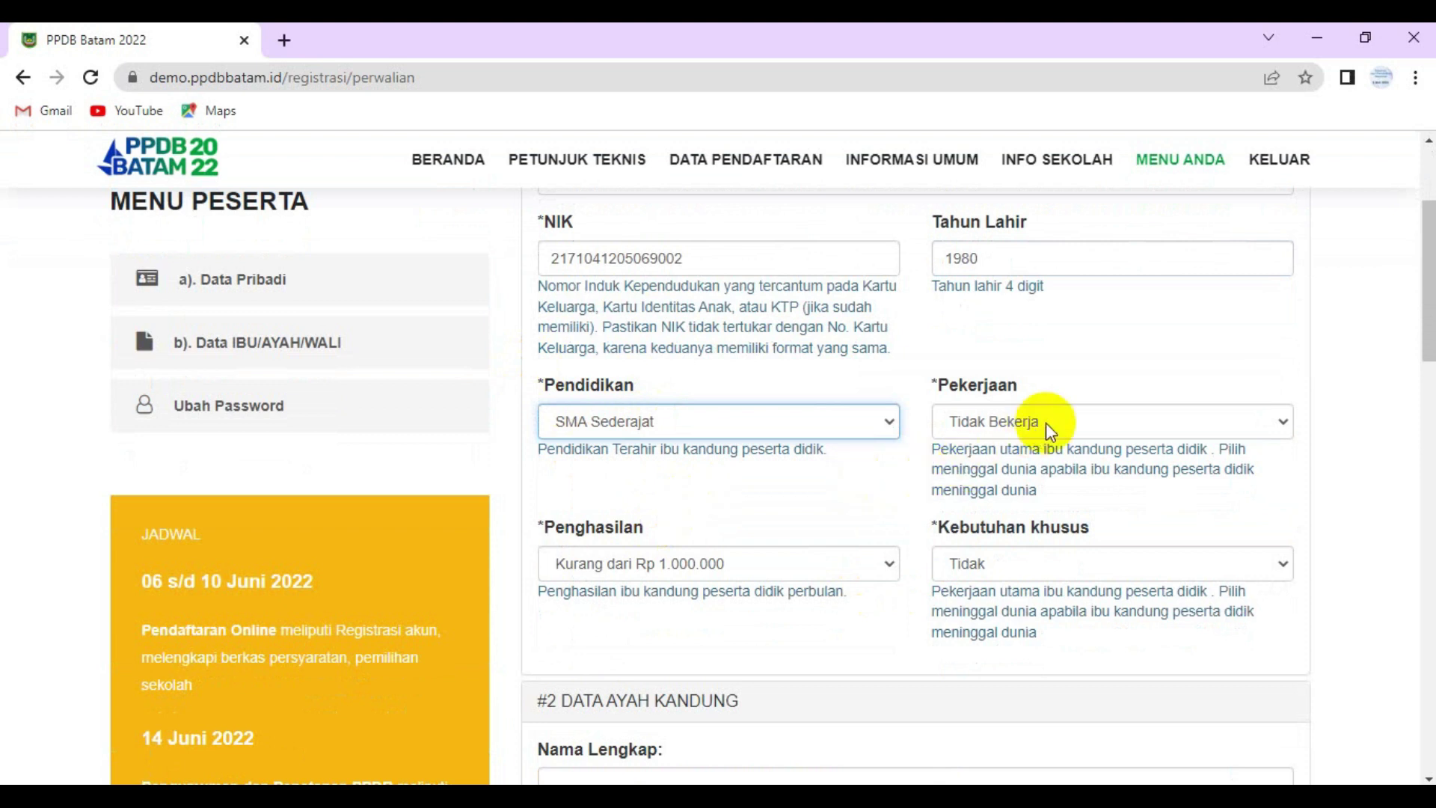
{"action": "left_click", "coordinate": [890, 563]}
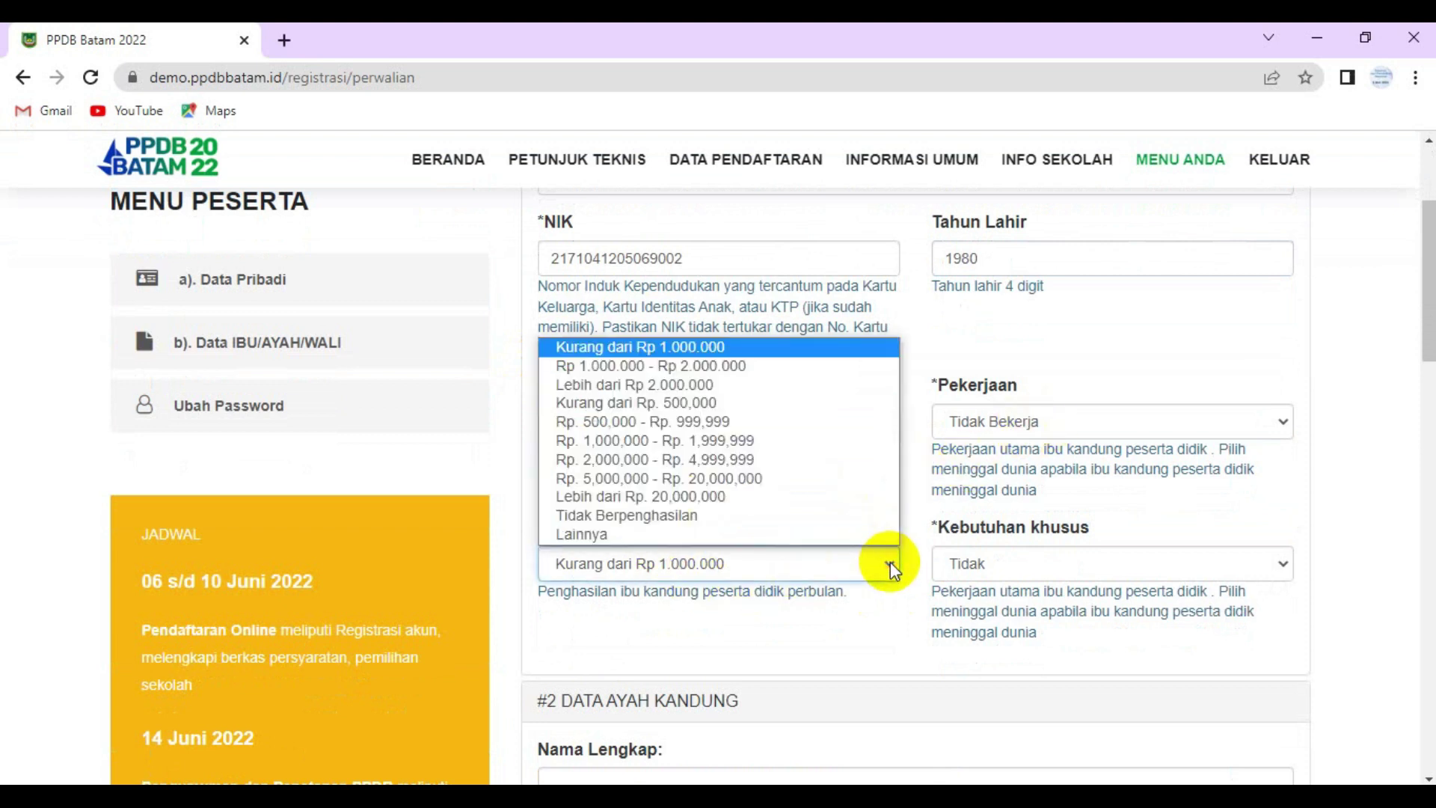
{"action": "left_click", "coordinate": [627, 366]}
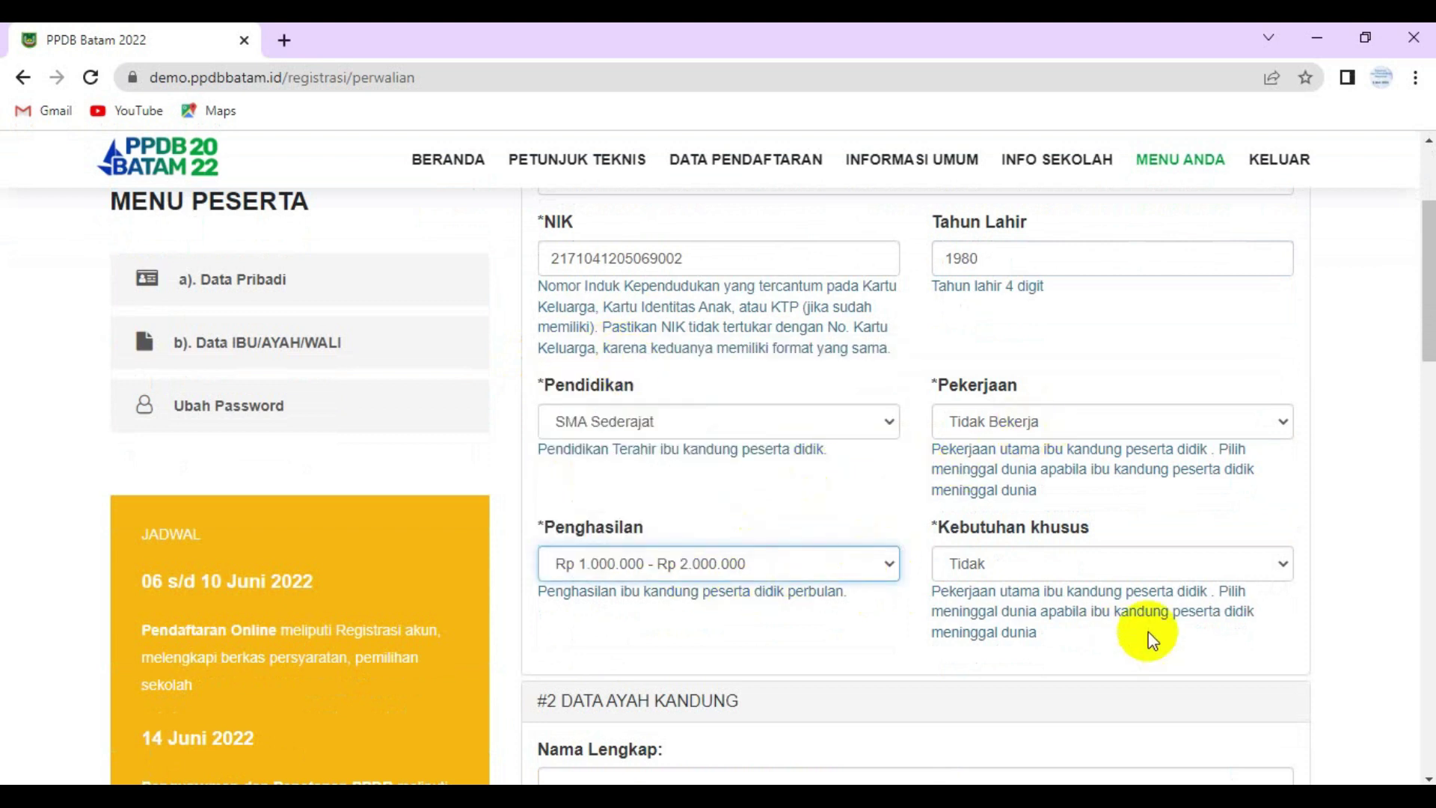
- Enter the father's full name and birth year 1980
{"action": "scroll", "coordinate": [972, 573], "scroll_direction": "down", "scroll_amount": 4}
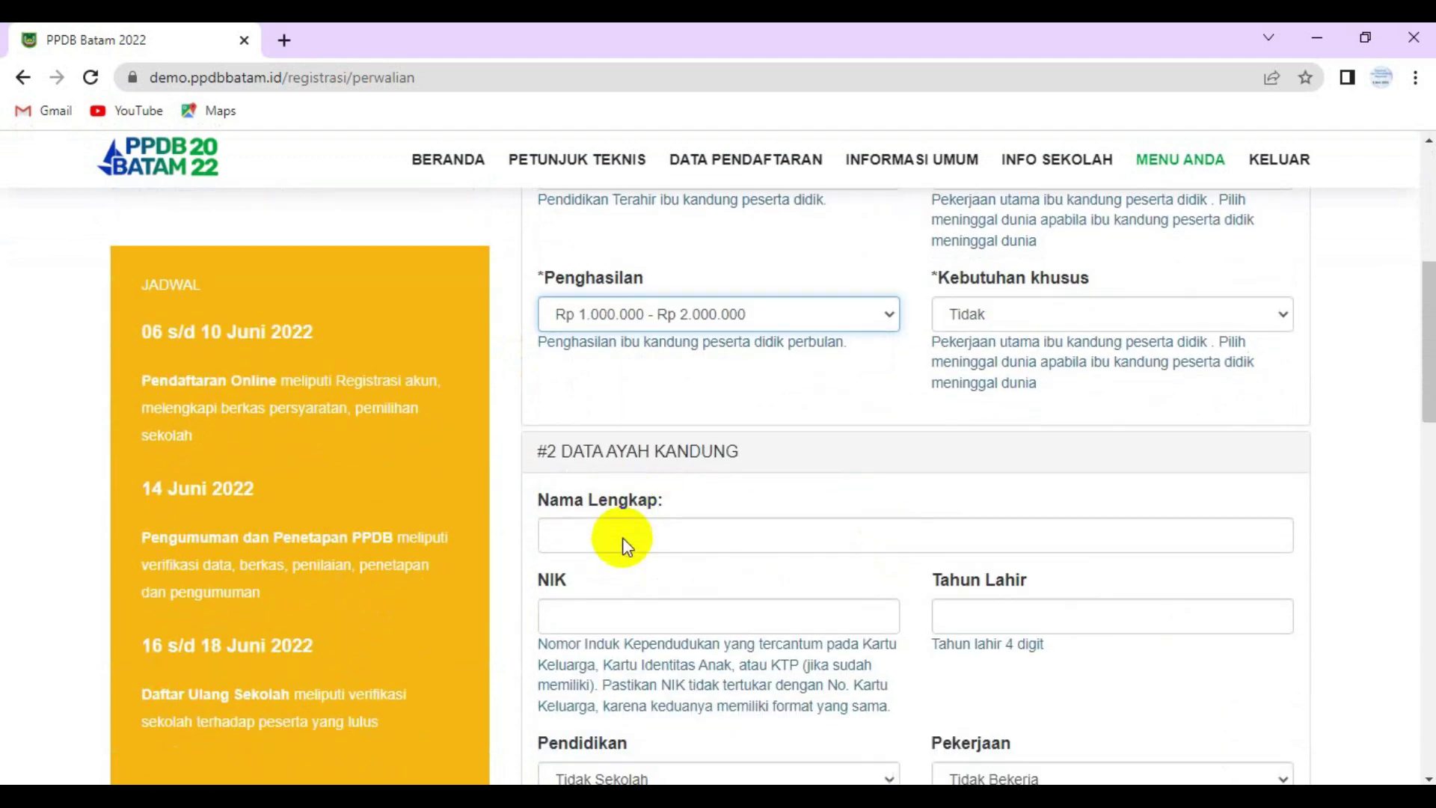
{"action": "left_click", "coordinate": [581, 471]}
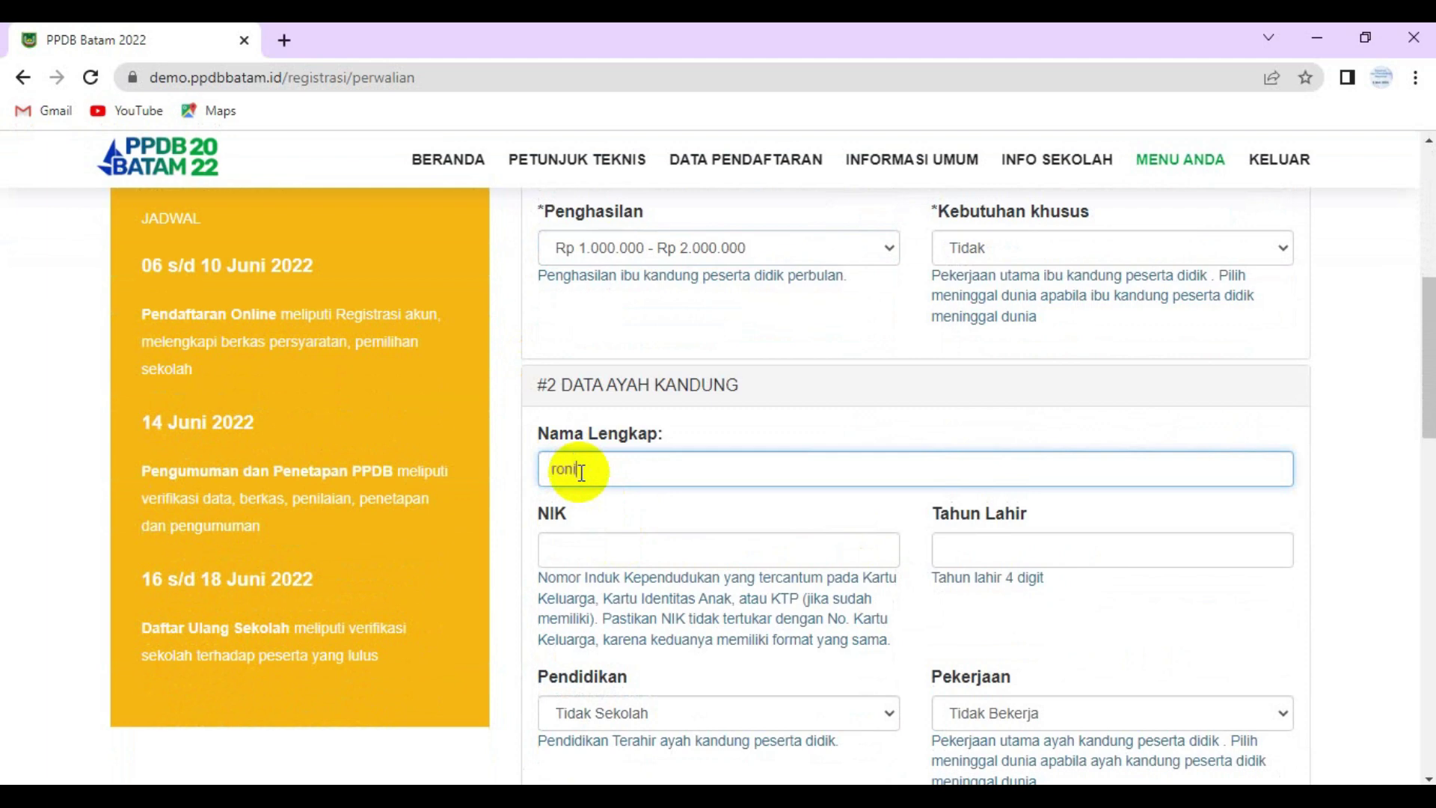
{"action": "scroll", "coordinate": [591, 467], "scroll_direction": "up", "scroll_amount": 6}
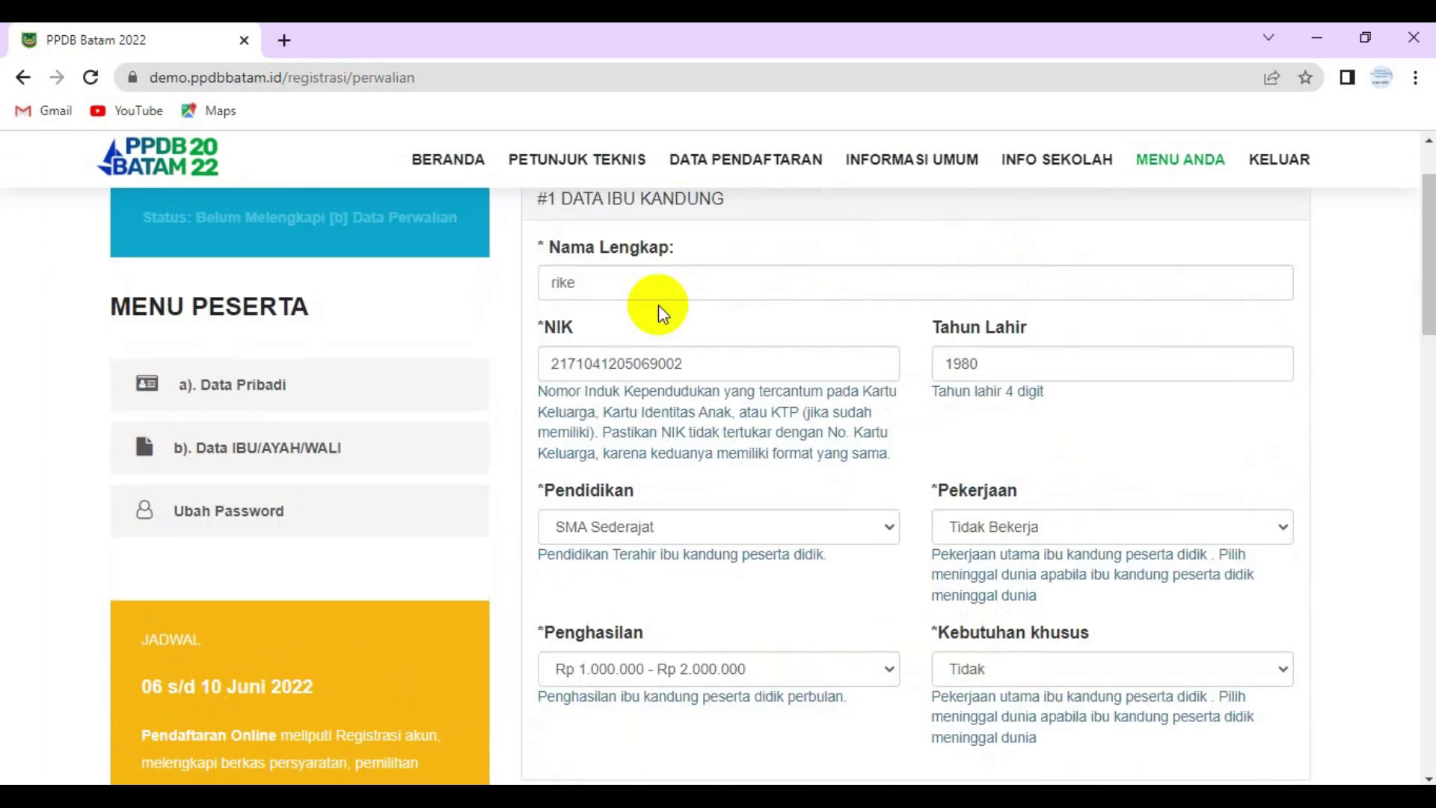
{"action": "scroll", "coordinate": [689, 347], "scroll_direction": "down", "scroll_amount": 4}
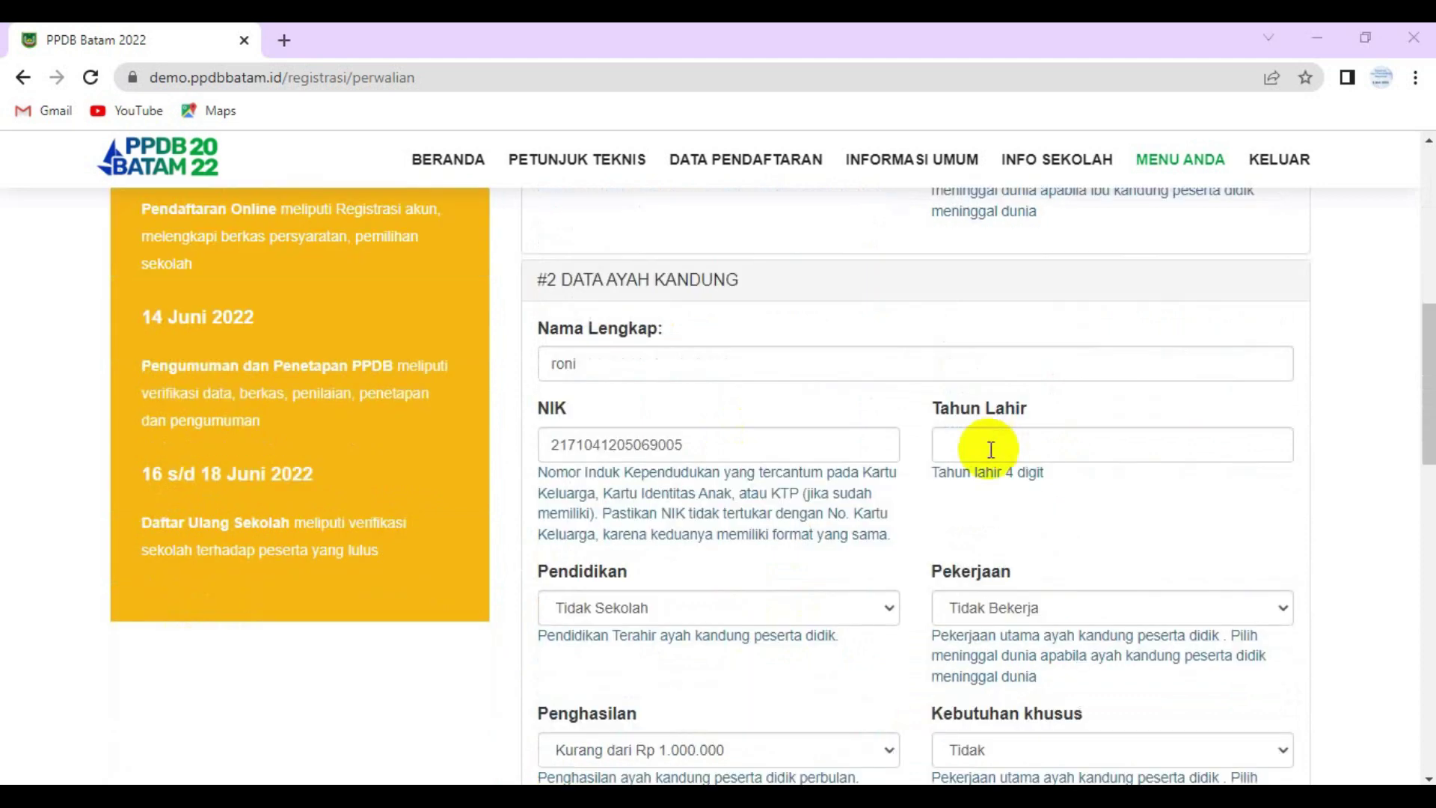
{"action": "left_click", "coordinate": [993, 447]}
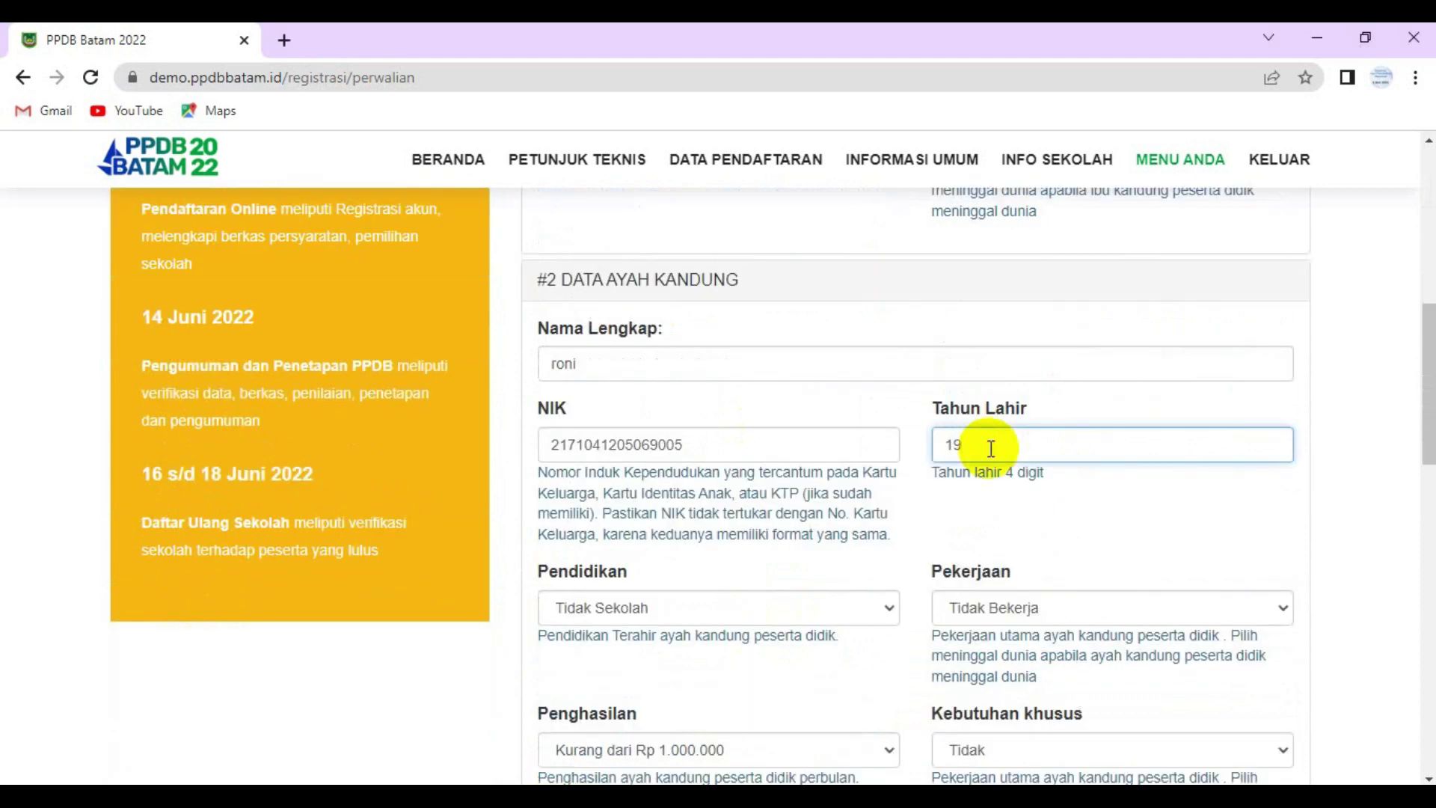
{"action": "scroll", "coordinate": [941, 528], "scroll_direction": "up", "scroll_amount": 1}
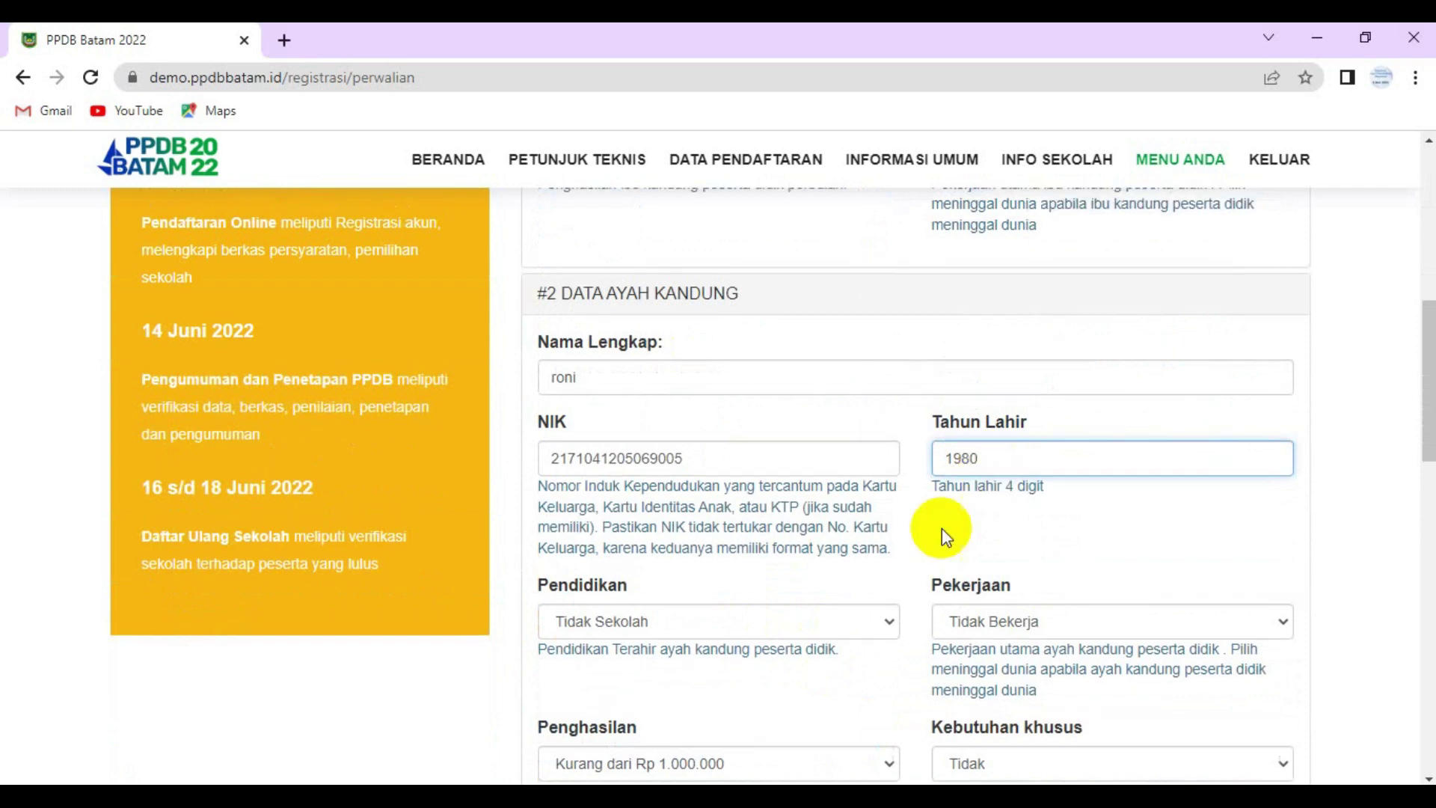
{"action": "scroll", "coordinate": [792, 636], "scroll_direction": "down", "scroll_amount": 2}
- Set the father's education to SMA Sederajat, occupation Wirausaha, income Lebih dari Rp 2.000.000
{"action": "left_click", "coordinate": [796, 509]}
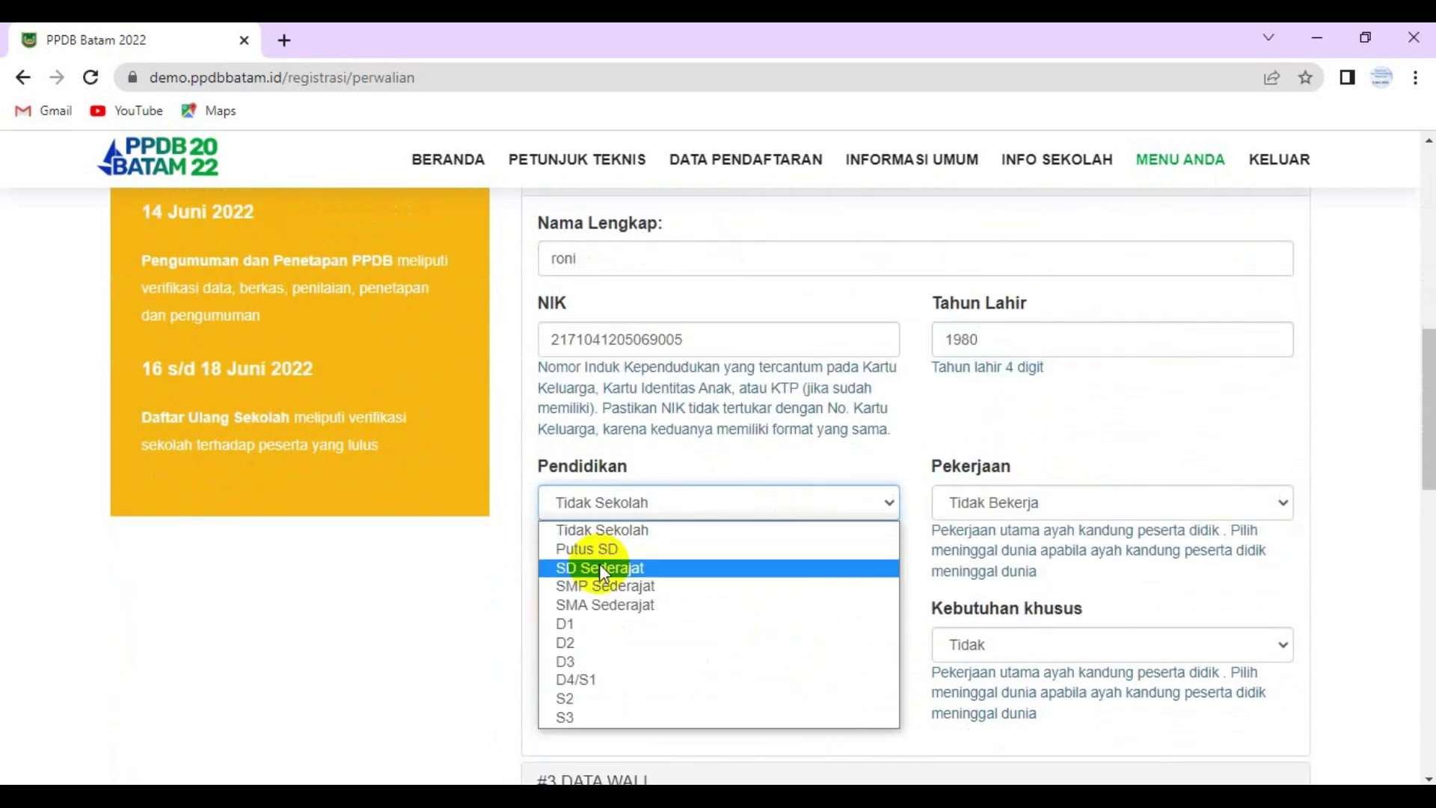
{"action": "left_click", "coordinate": [594, 603]}
{"action": "left_click", "coordinate": [1030, 509]}
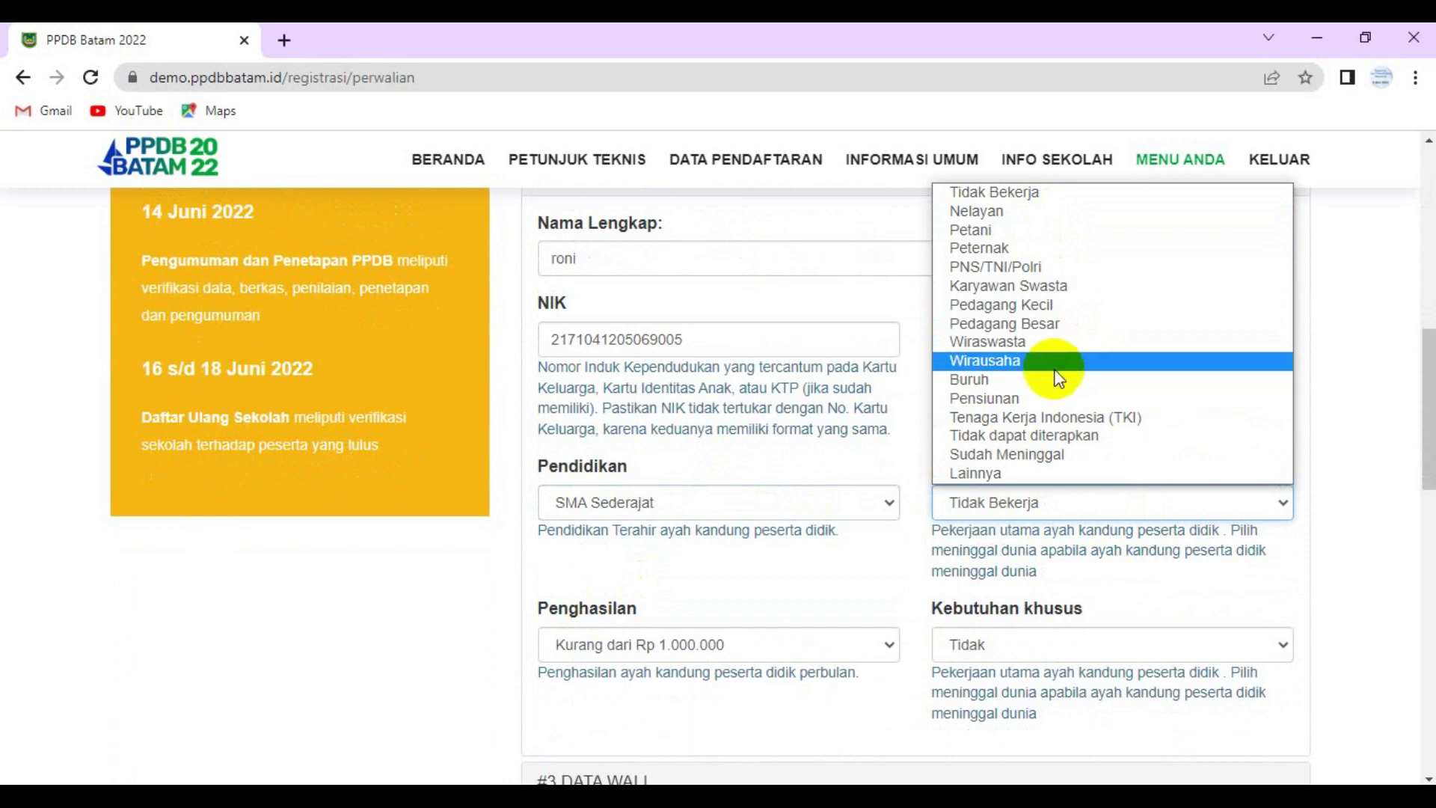
{"action": "left_click", "coordinate": [1088, 367]}
{"action": "scroll", "coordinate": [930, 475], "scroll_direction": "down", "scroll_amount": 3}
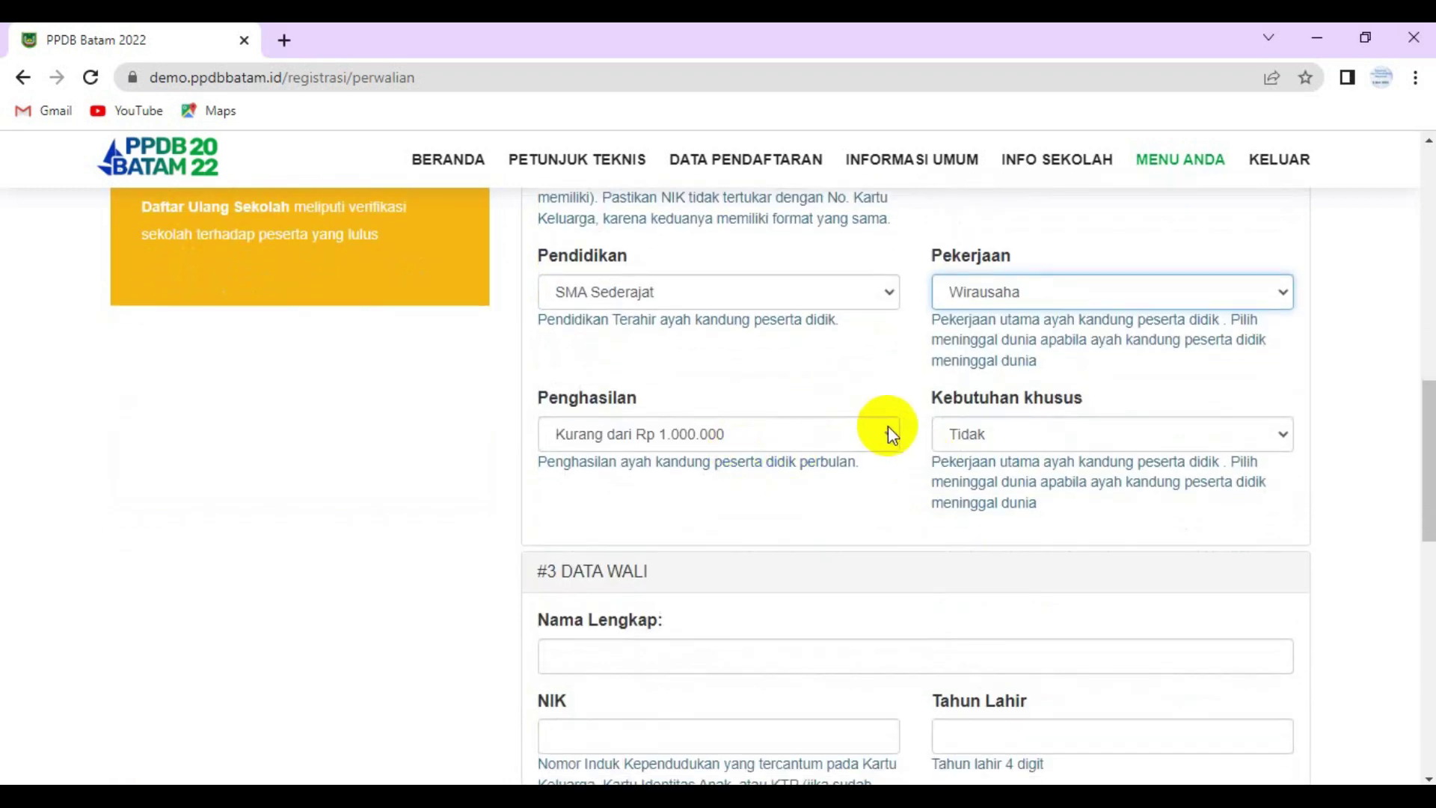
{"action": "left_click", "coordinate": [888, 429]}
{"action": "left_click", "coordinate": [729, 498]}
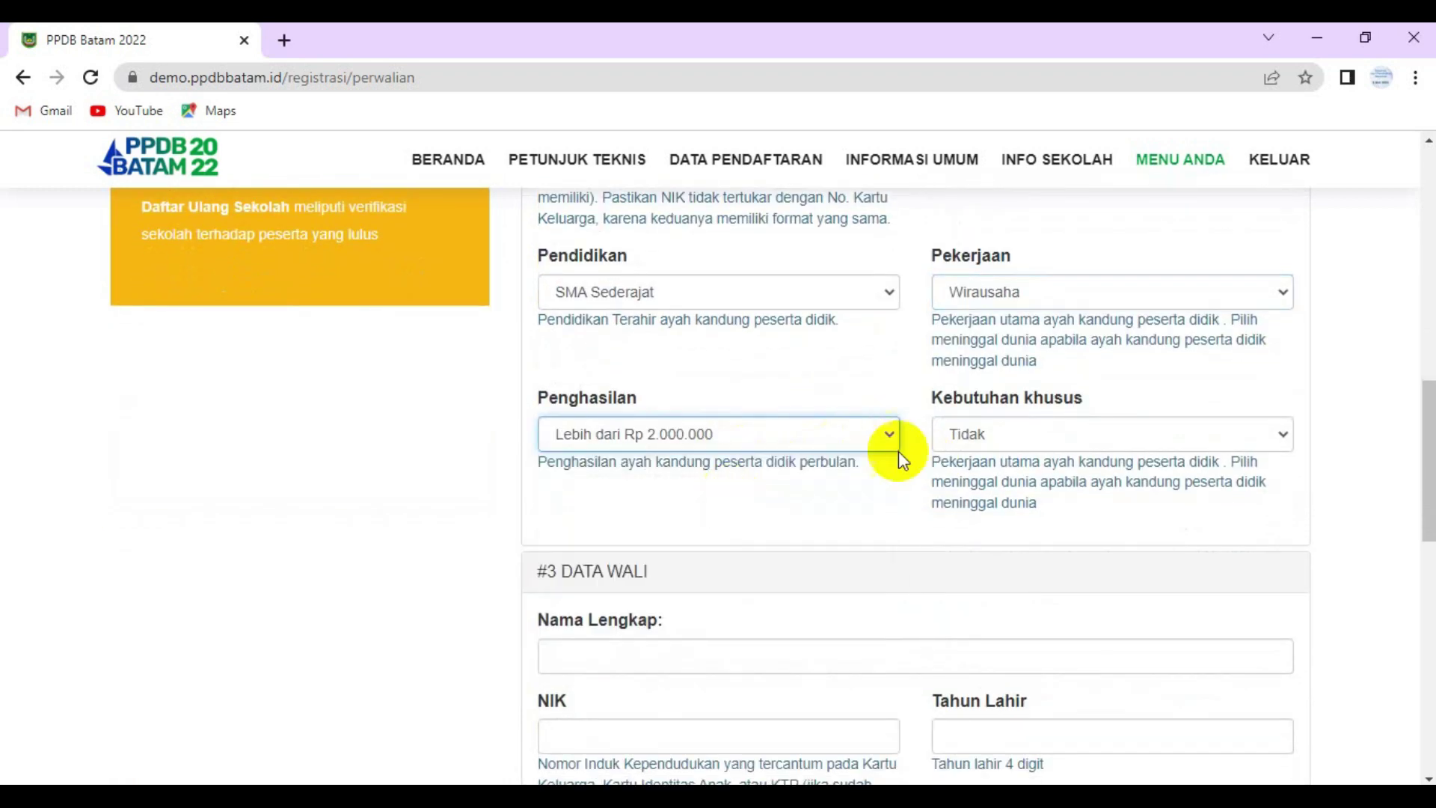
{"action": "scroll", "coordinate": [973, 448], "scroll_direction": "down", "scroll_amount": 2}
{"action": "scroll", "coordinate": [738, 474], "scroll_direction": "down", "scroll_amount": 3}
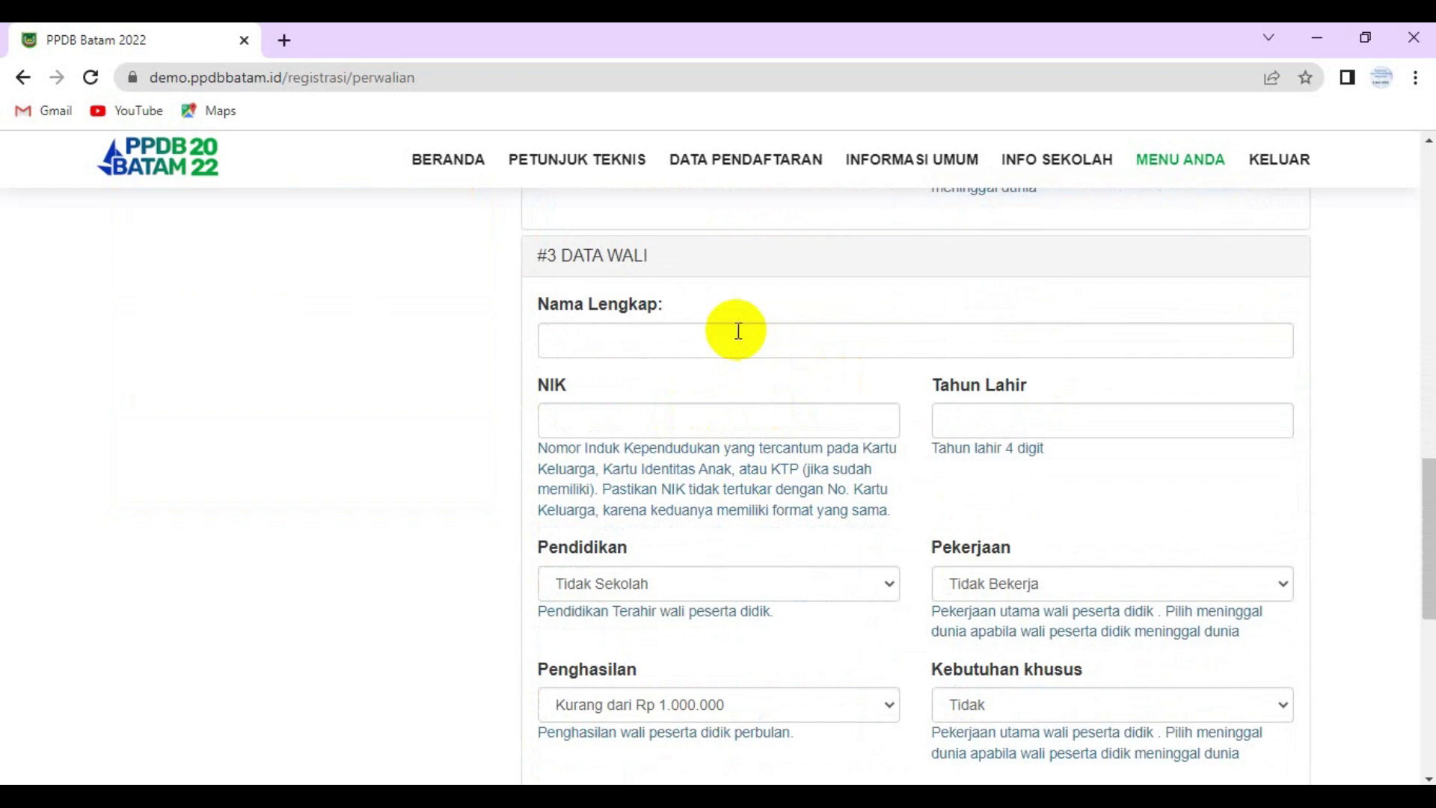
- Tick the Pakta Integritas box and submit the parent and guardian data
{"action": "scroll", "coordinate": [738, 330], "scroll_direction": "down", "scroll_amount": 6}
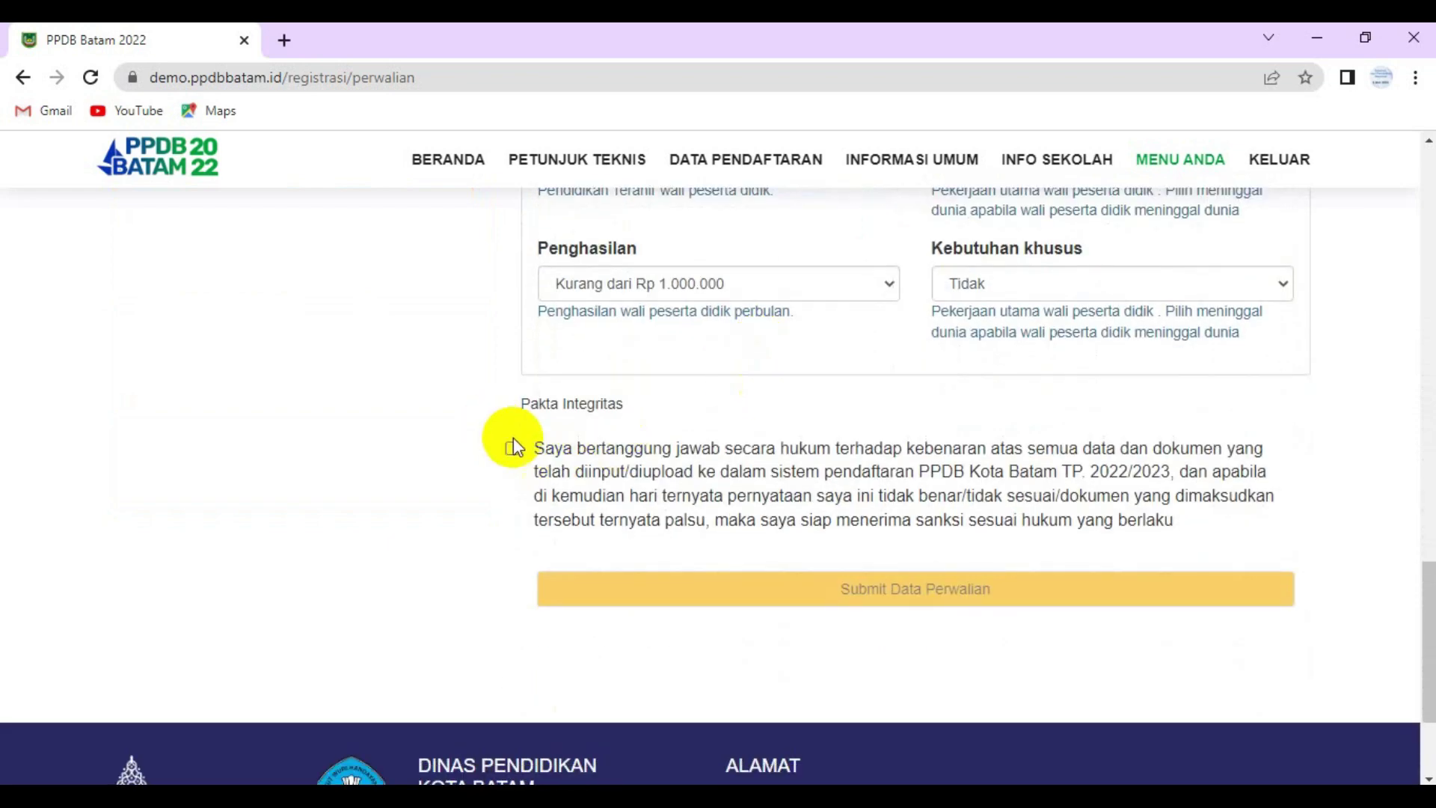
{"action": "left_click", "coordinate": [513, 448]}
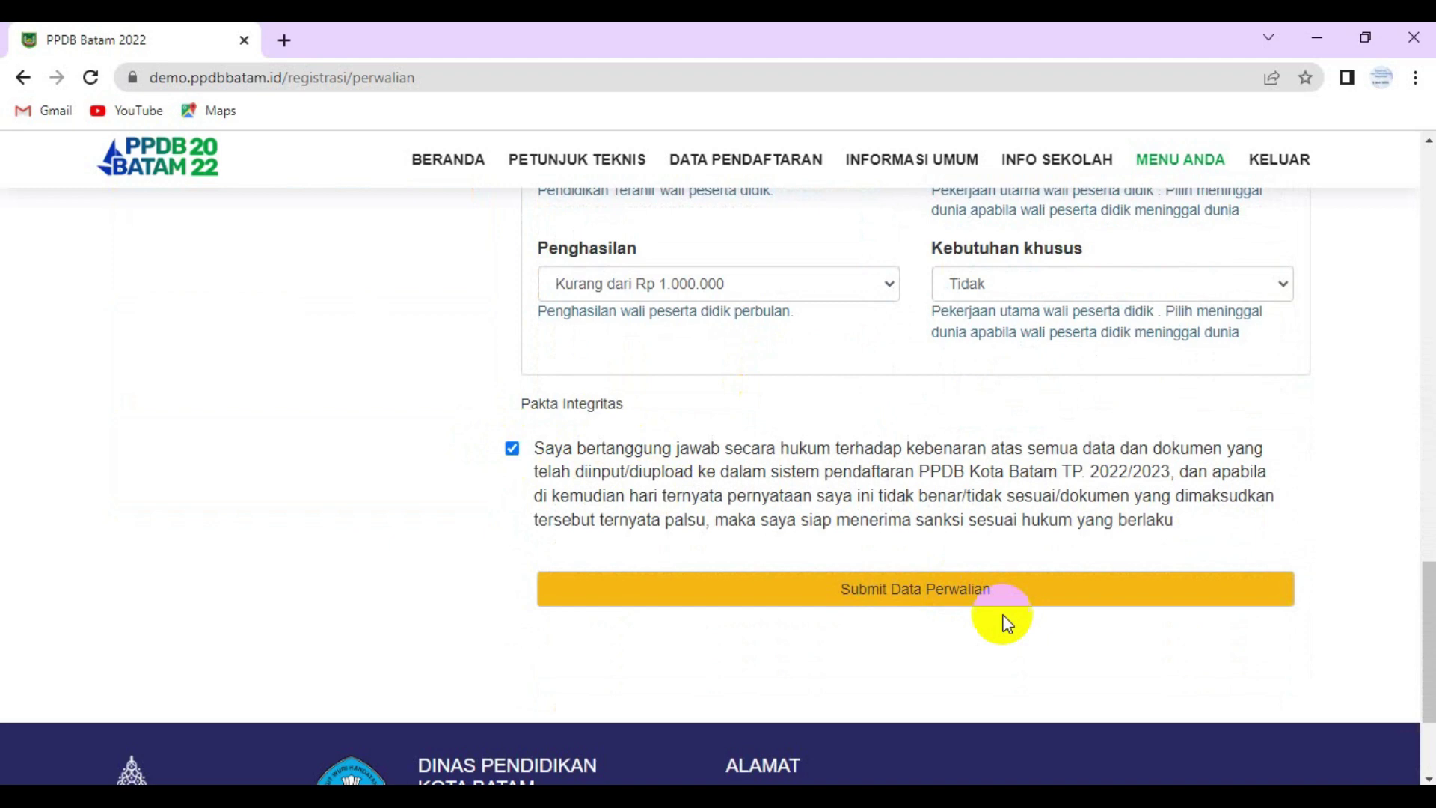
{"action": "left_click", "coordinate": [961, 602]}
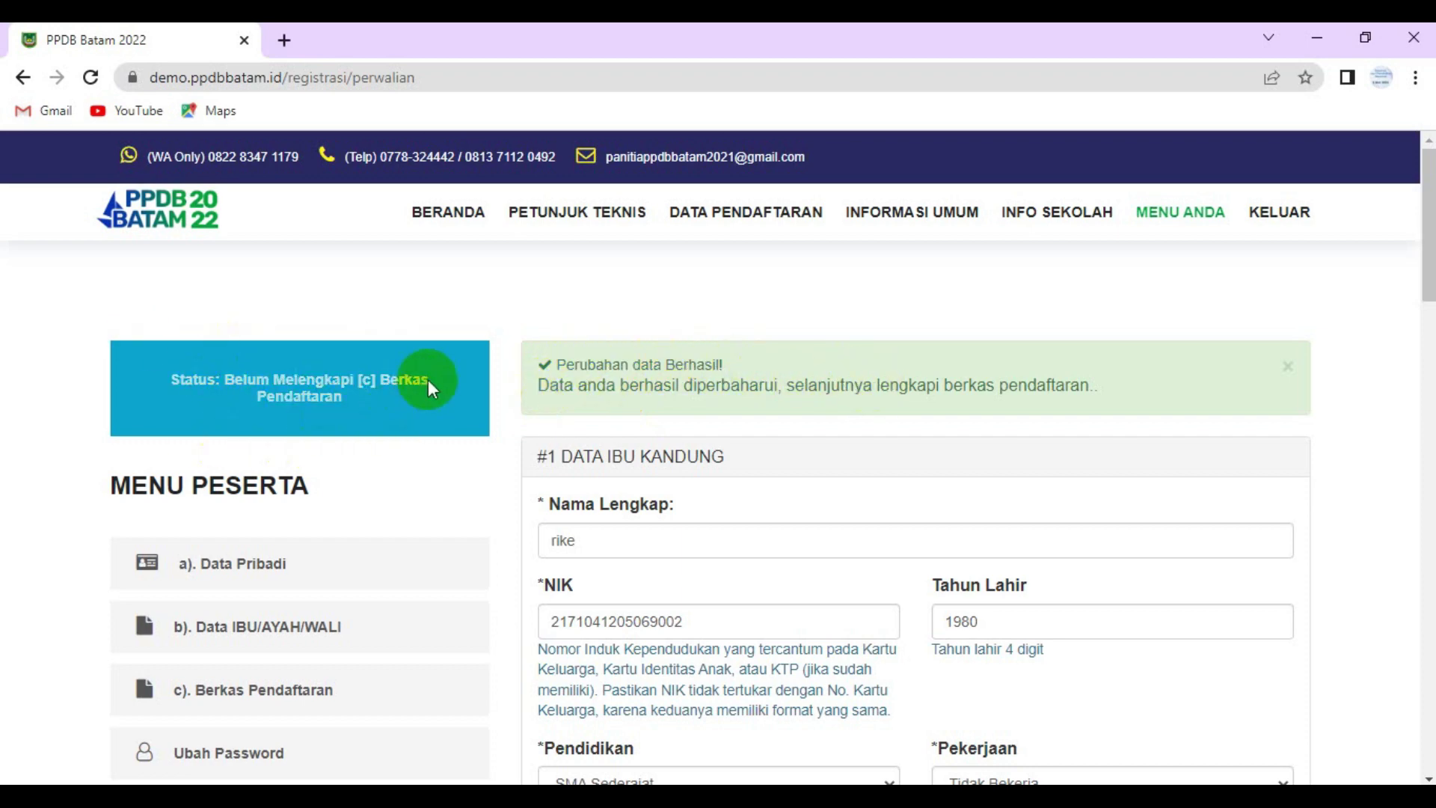
{"action": "scroll", "coordinate": [375, 402], "scroll_direction": "down", "scroll_amount": 4}
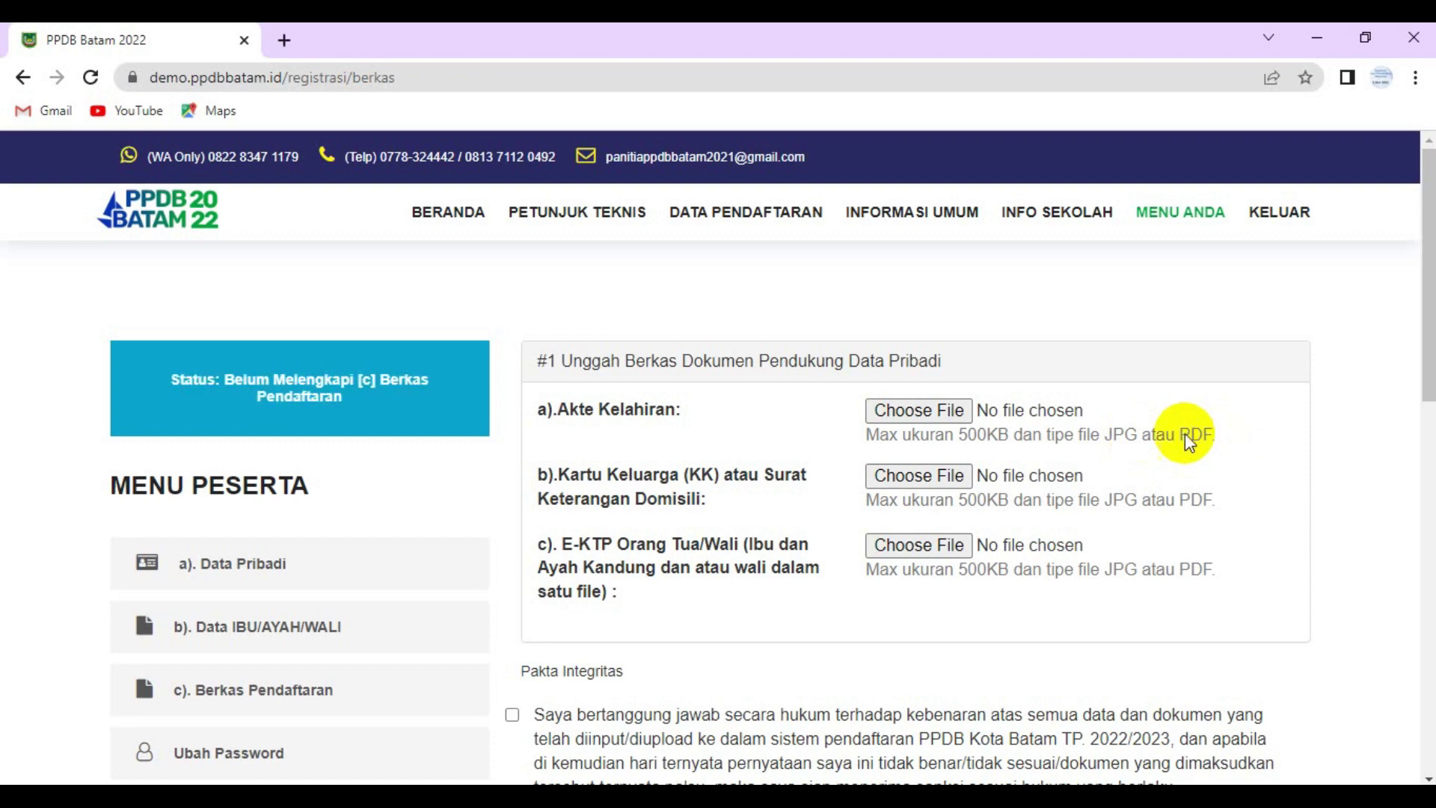
- Attach images (2) as birth certificate, images (1) as family card, images.jpg as parents' E-KTP
{"action": "left_click", "coordinate": [922, 411]}
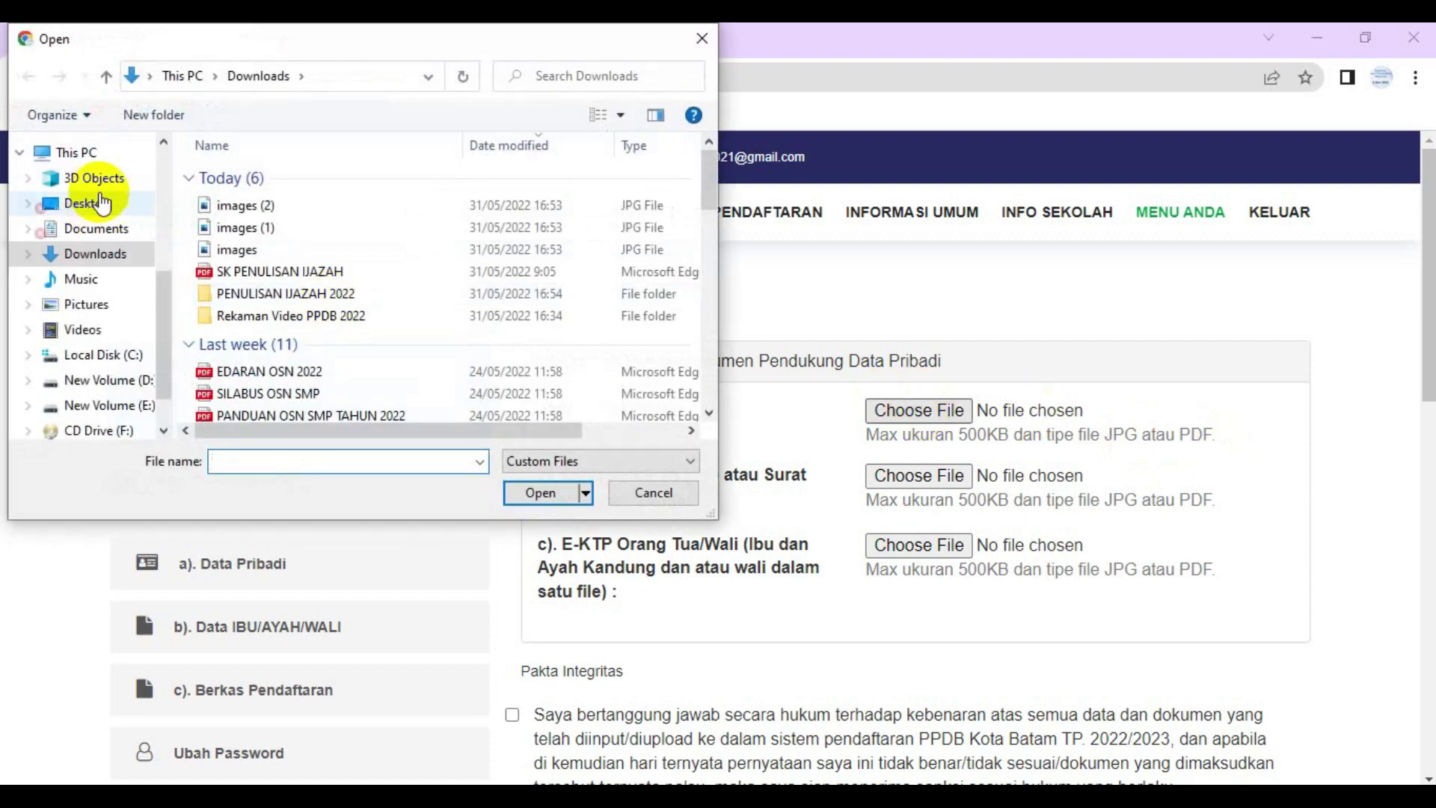
{"action": "left_click", "coordinate": [238, 206]}
{"action": "left_click", "coordinate": [548, 493]}
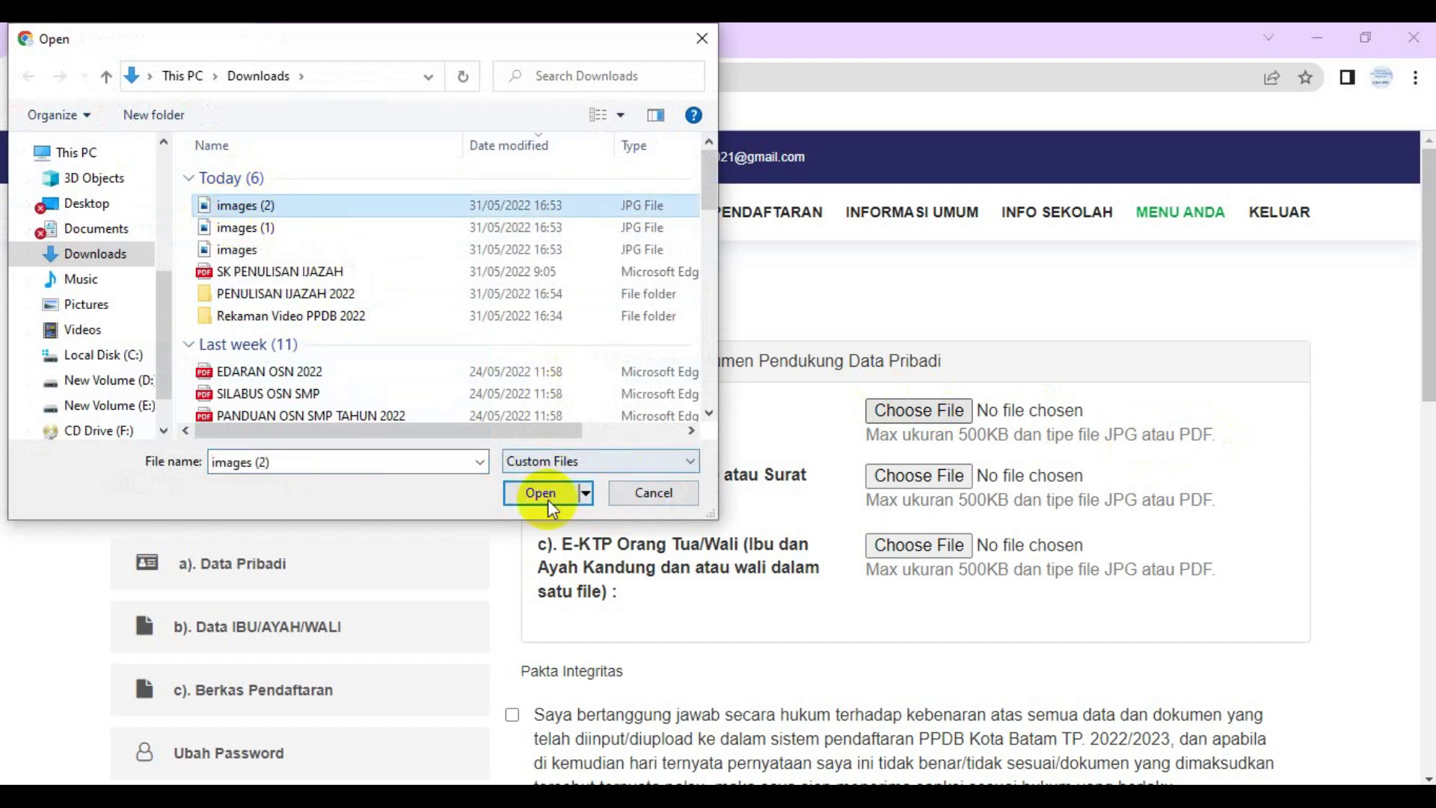
{"action": "left_click", "coordinate": [918, 476]}
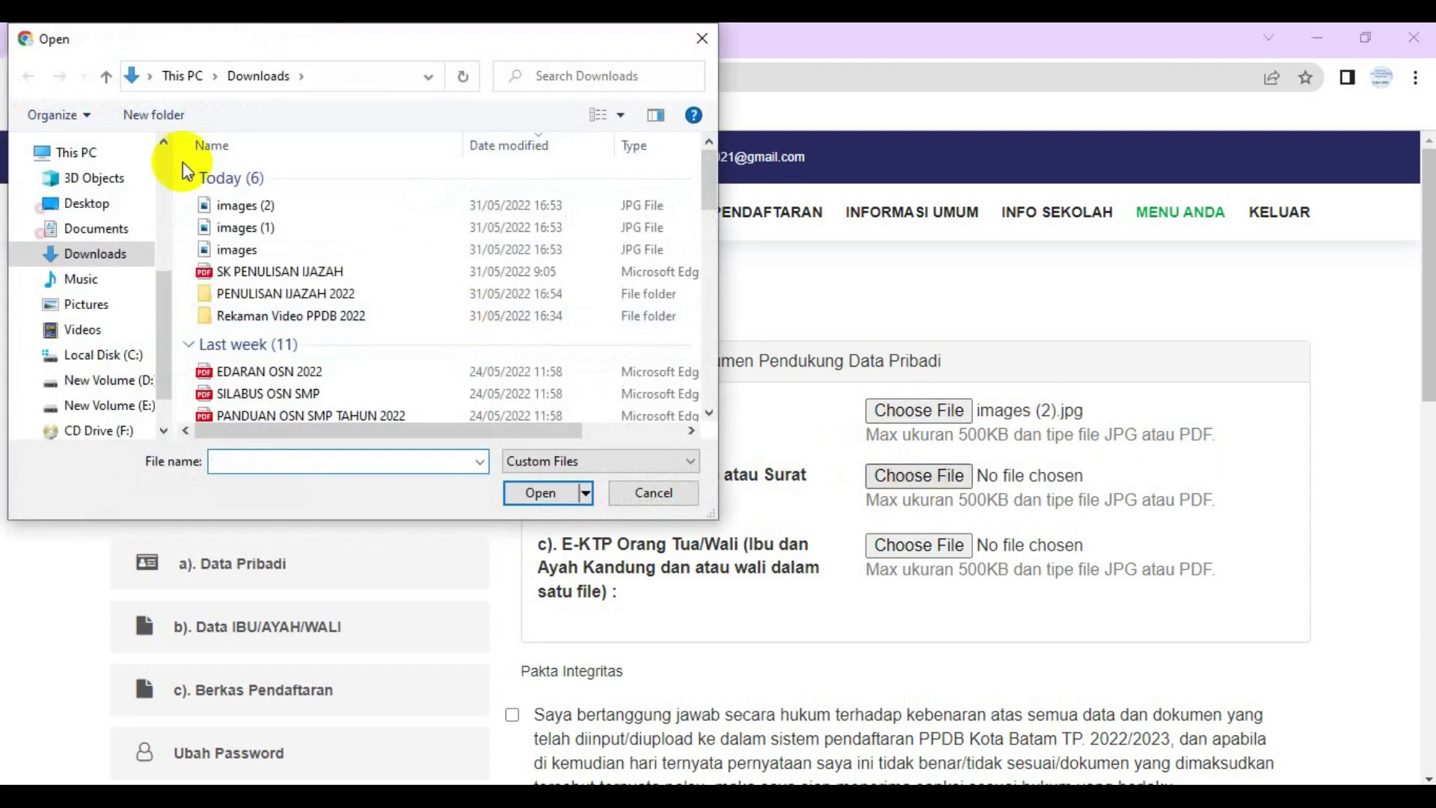
{"action": "left_click", "coordinate": [225, 227]}
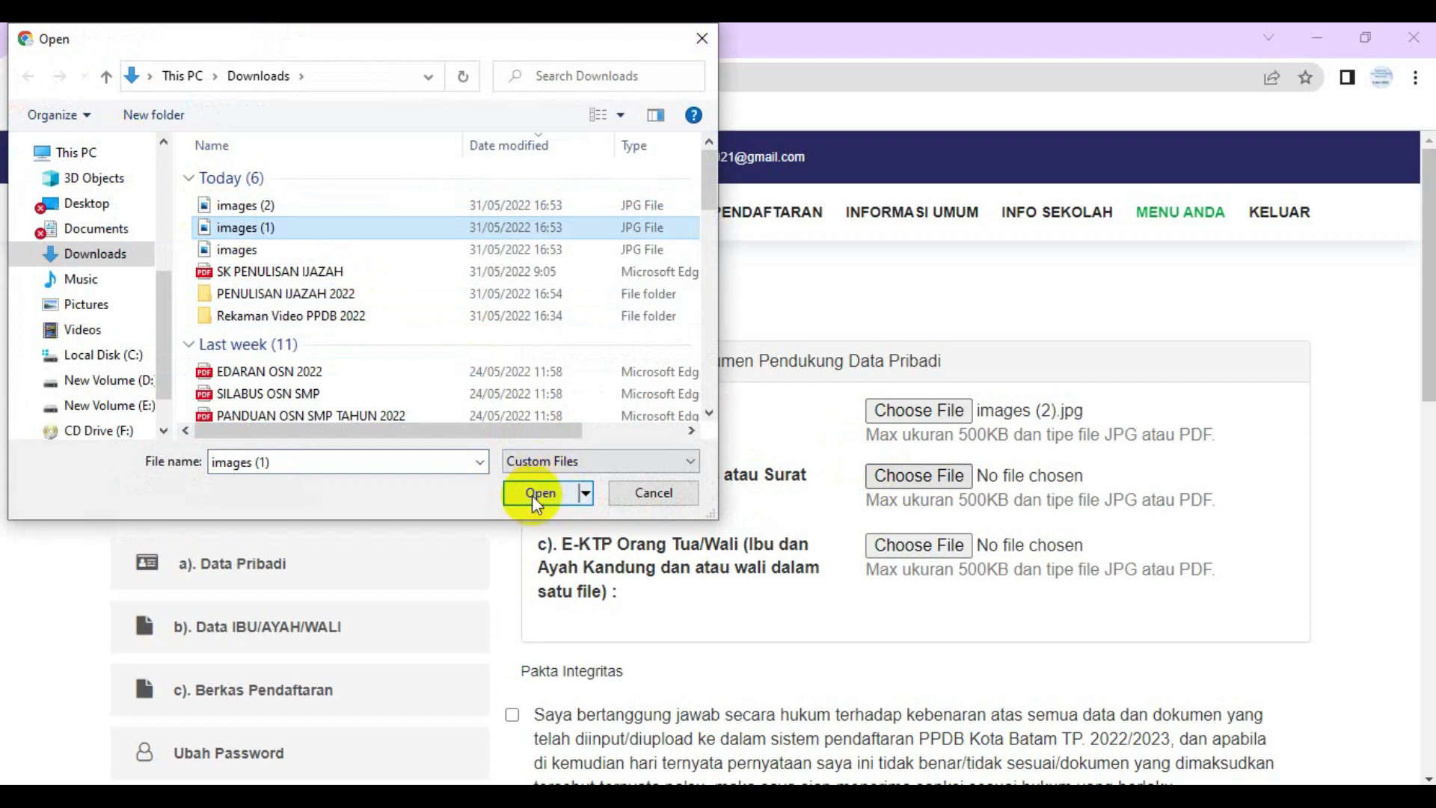
{"action": "left_click", "coordinate": [540, 494]}
{"action": "left_click", "coordinate": [903, 546]}
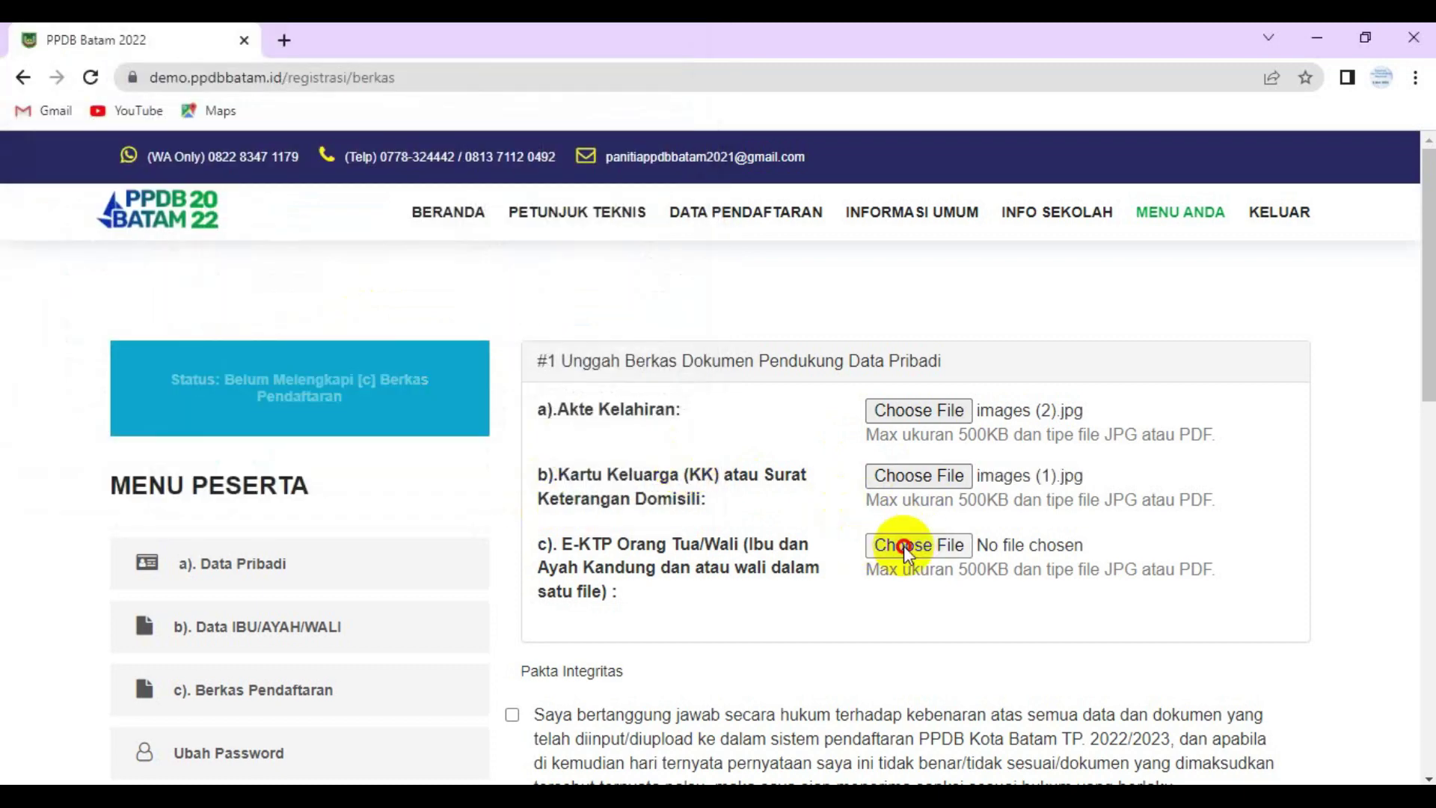
{"action": "left_click", "coordinate": [241, 249]}
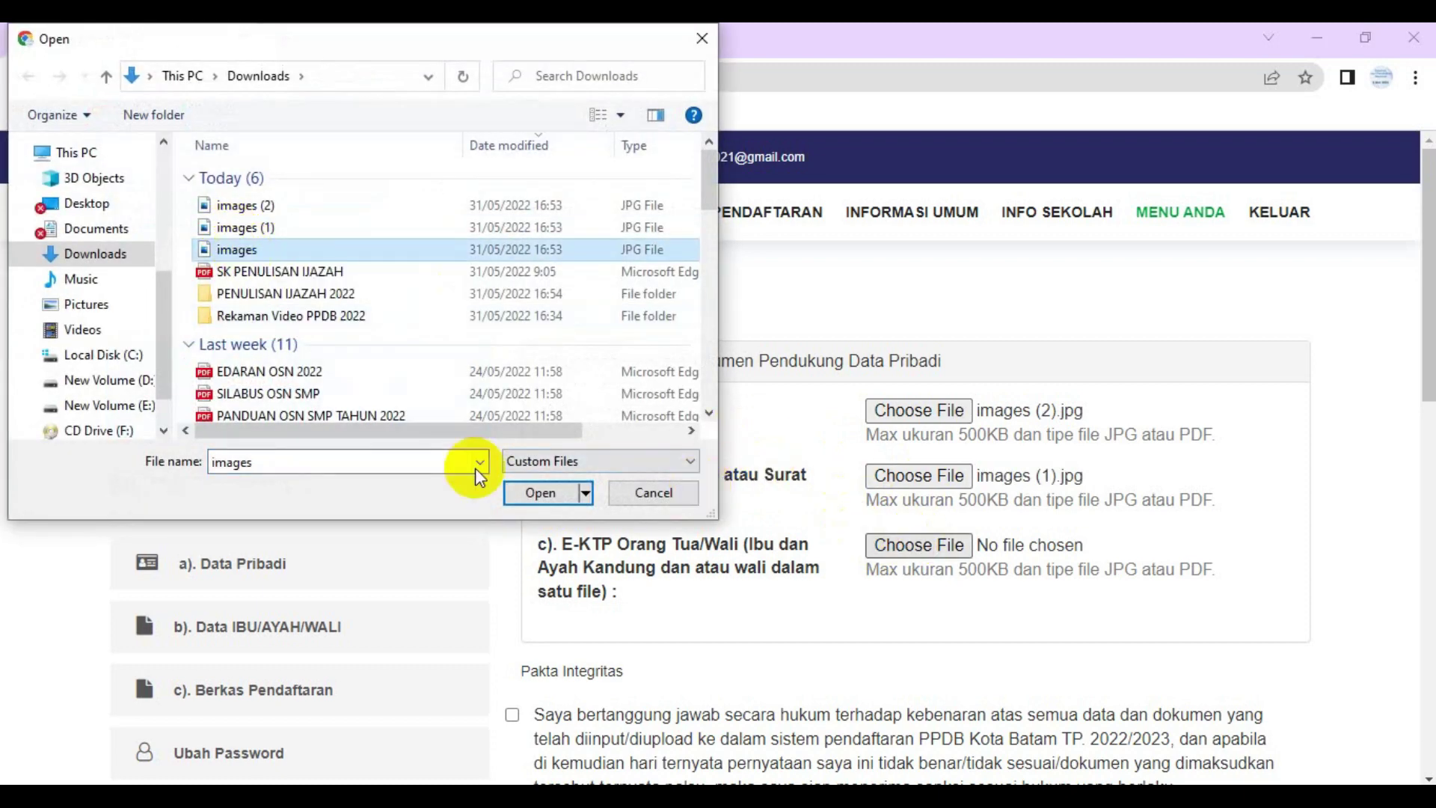
{"action": "left_click", "coordinate": [538, 492]}
- Accept the Pakta Integritas statement and submit the registration documents
{"action": "scroll", "coordinate": [626, 448], "scroll_direction": "down", "scroll_amount": 3}
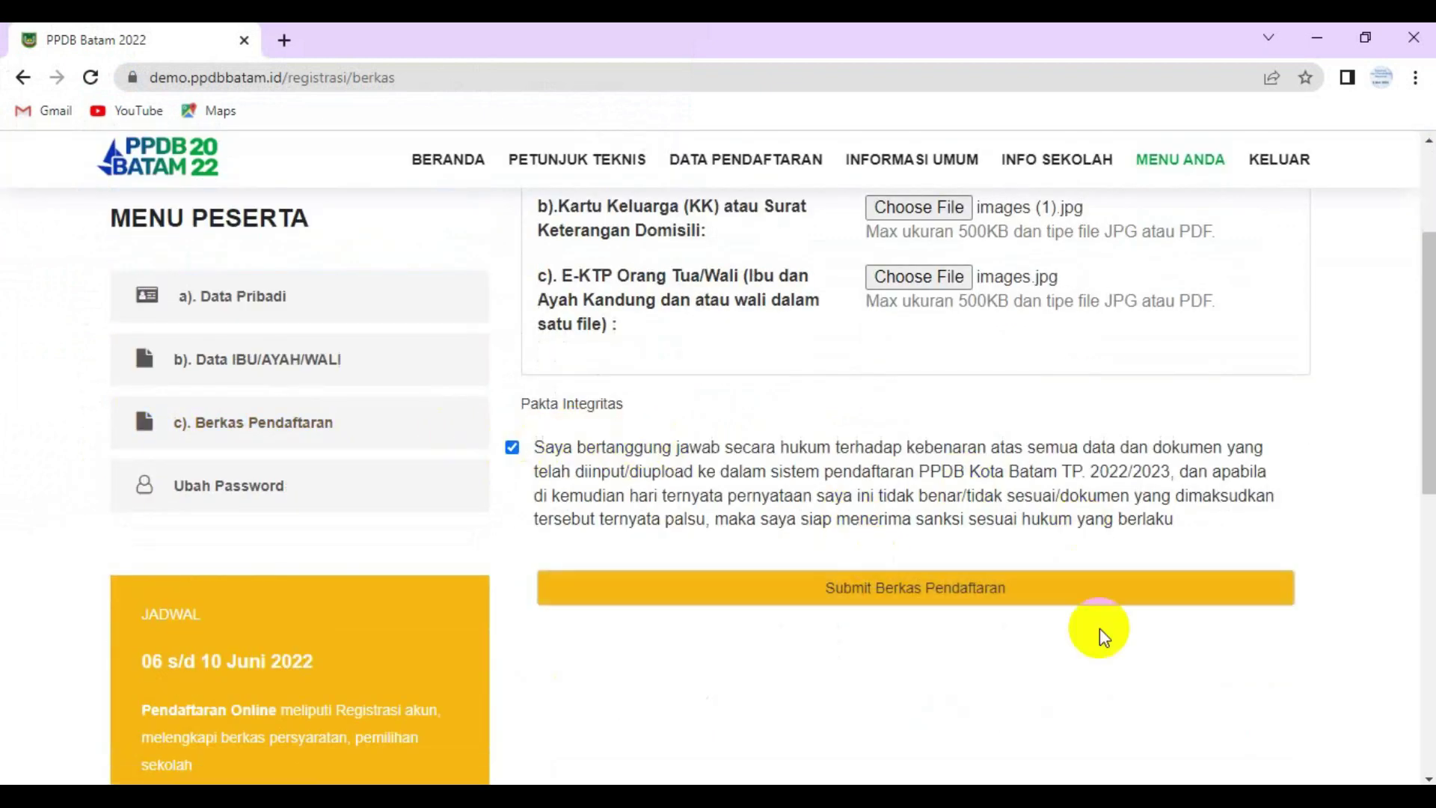
{"action": "left_click", "coordinate": [941, 597]}
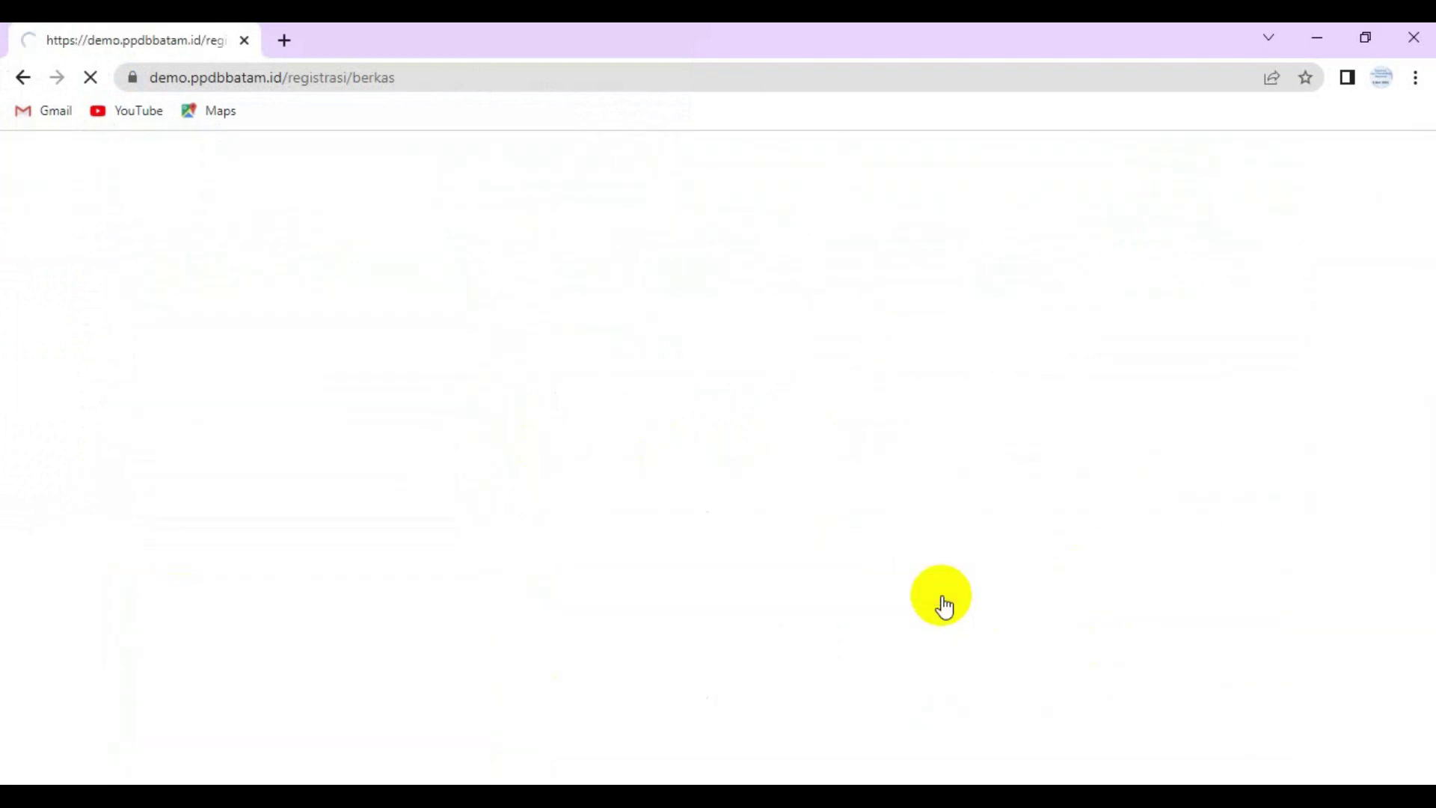
{"action": "scroll", "coordinate": [748, 501], "scroll_direction": "down", "scroll_amount": 5}
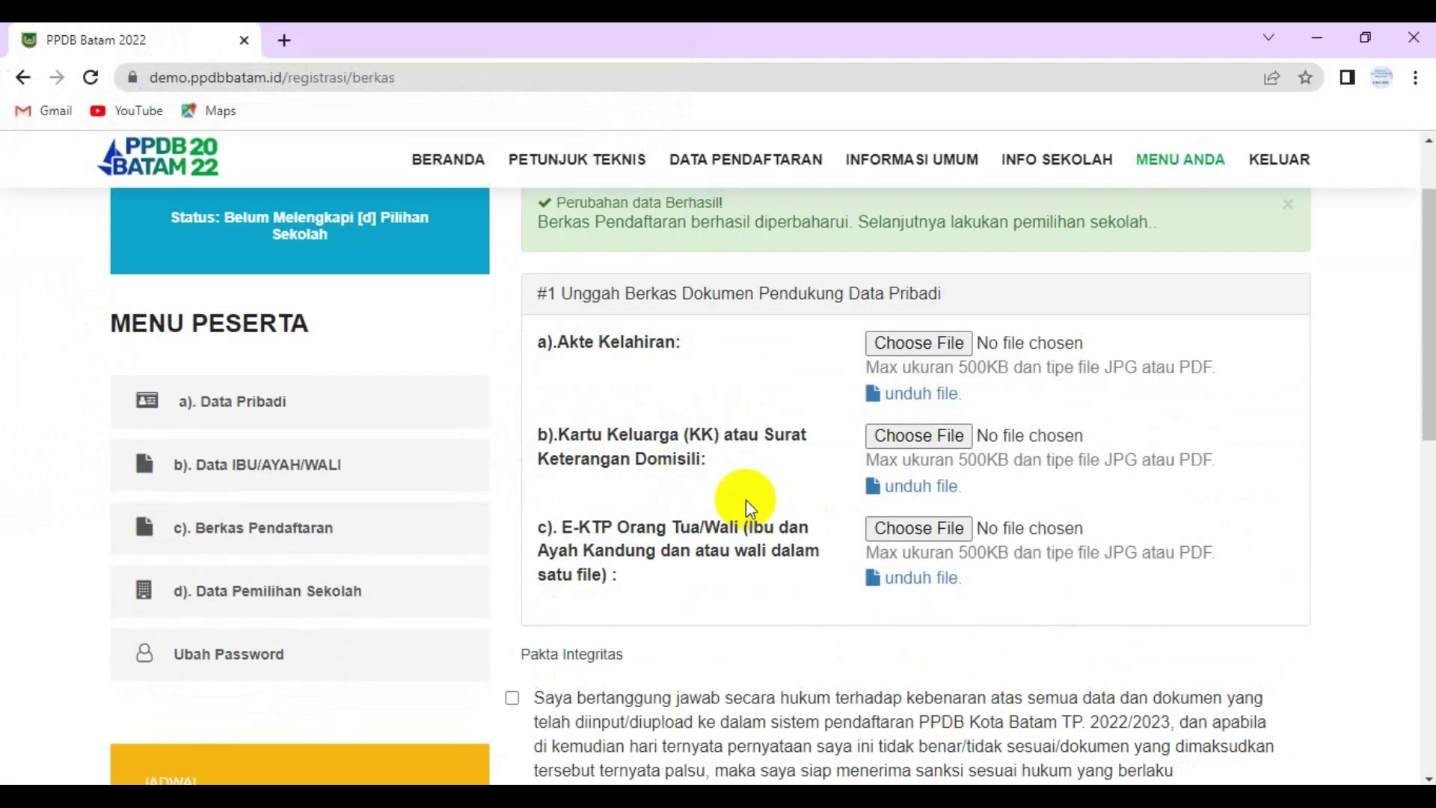
{"action": "left_click", "coordinate": [513, 489]}
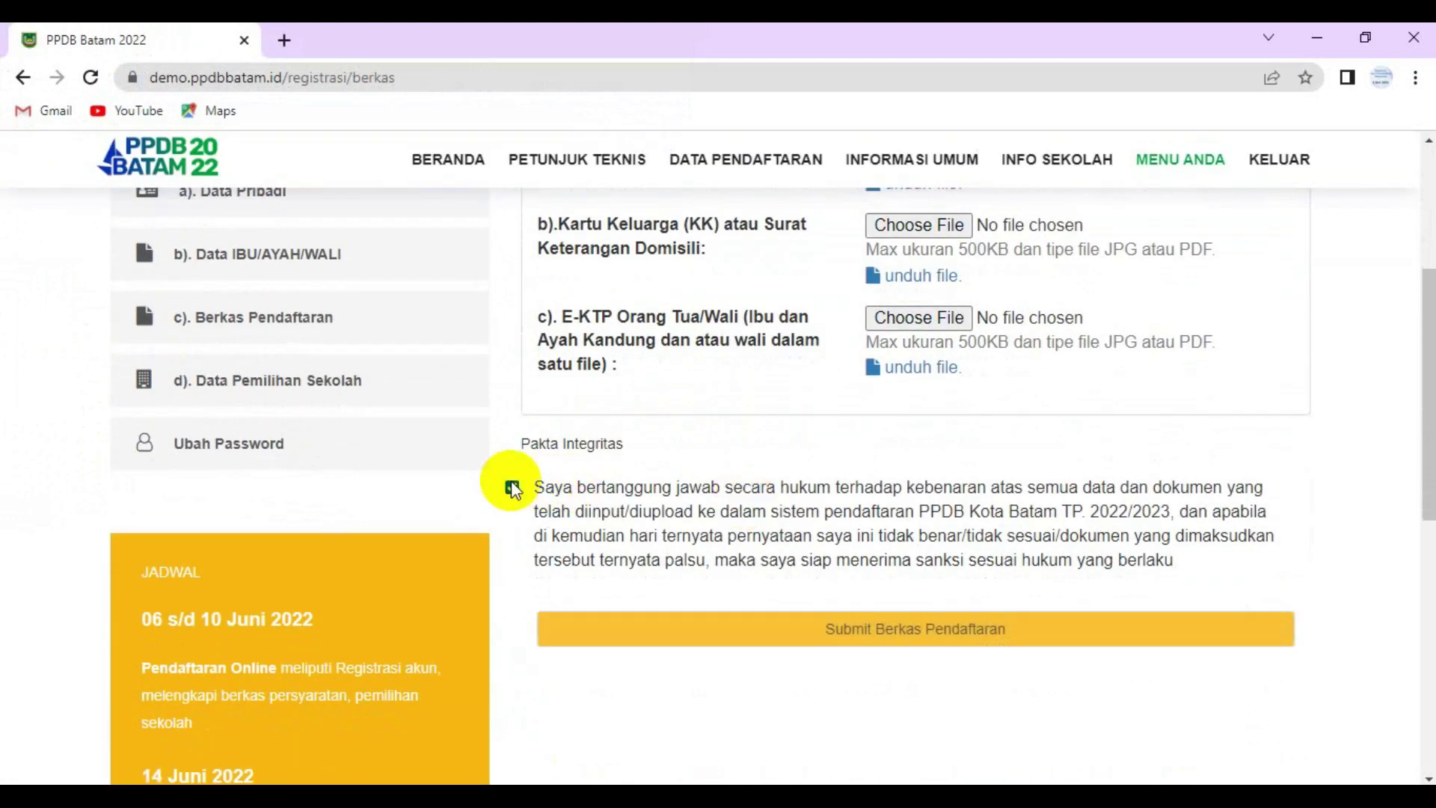
{"action": "left_click", "coordinate": [929, 630]}
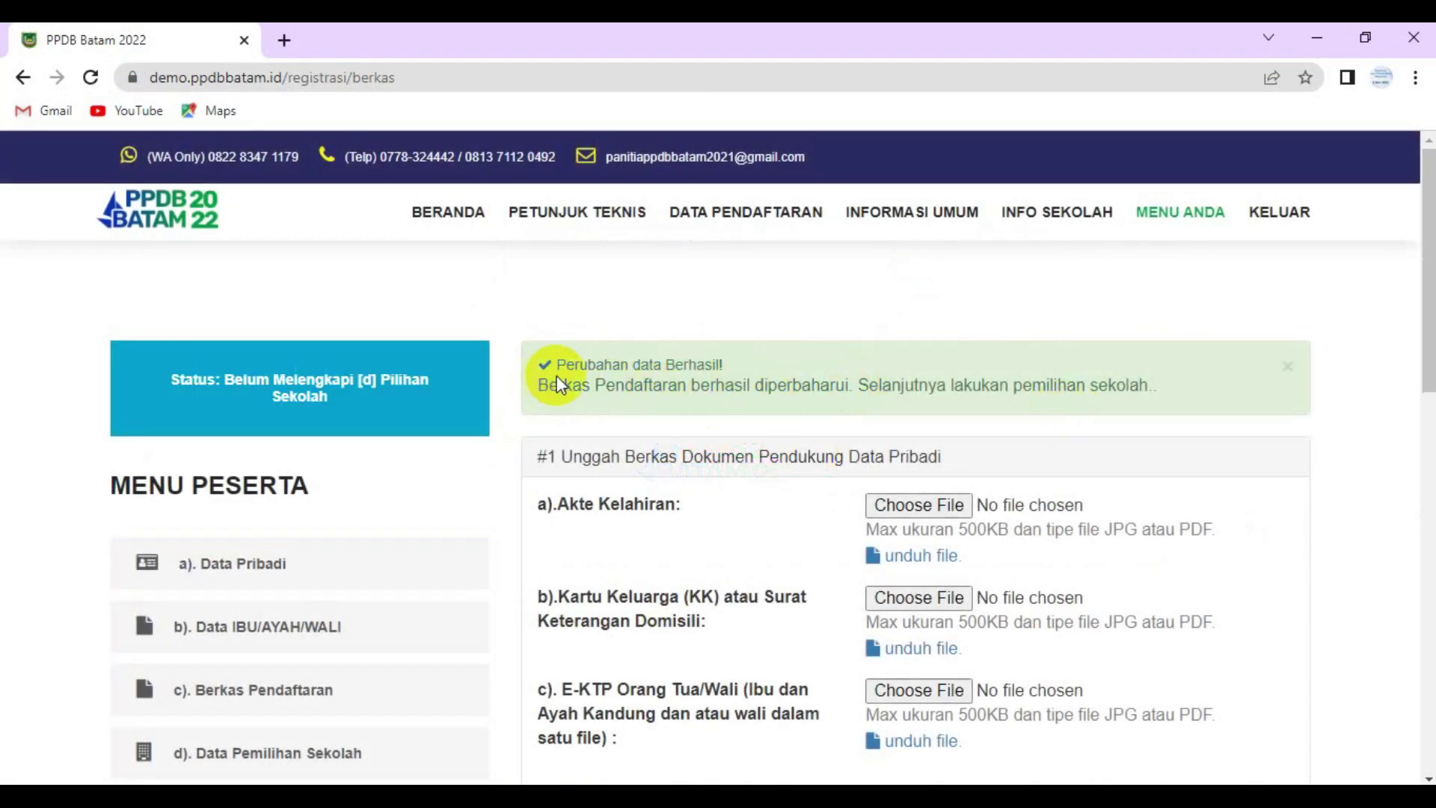
{"action": "scroll", "coordinate": [641, 385], "scroll_direction": "down", "scroll_amount": 3}
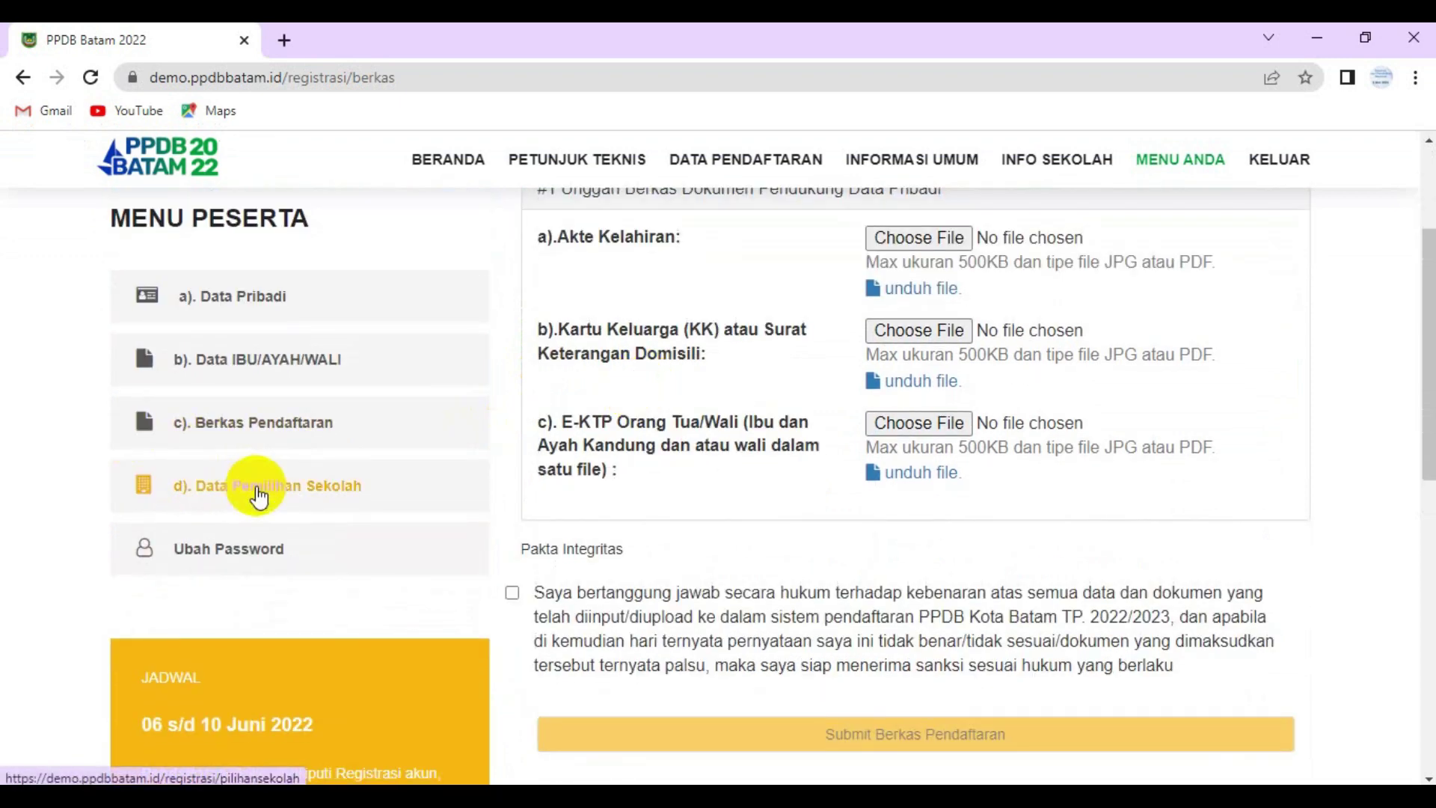
- Pick SDN 003 SEKUPANG as first and SDN 005 SEKUPANG as second school choice, then save
{"action": "left_click", "coordinate": [253, 486]}
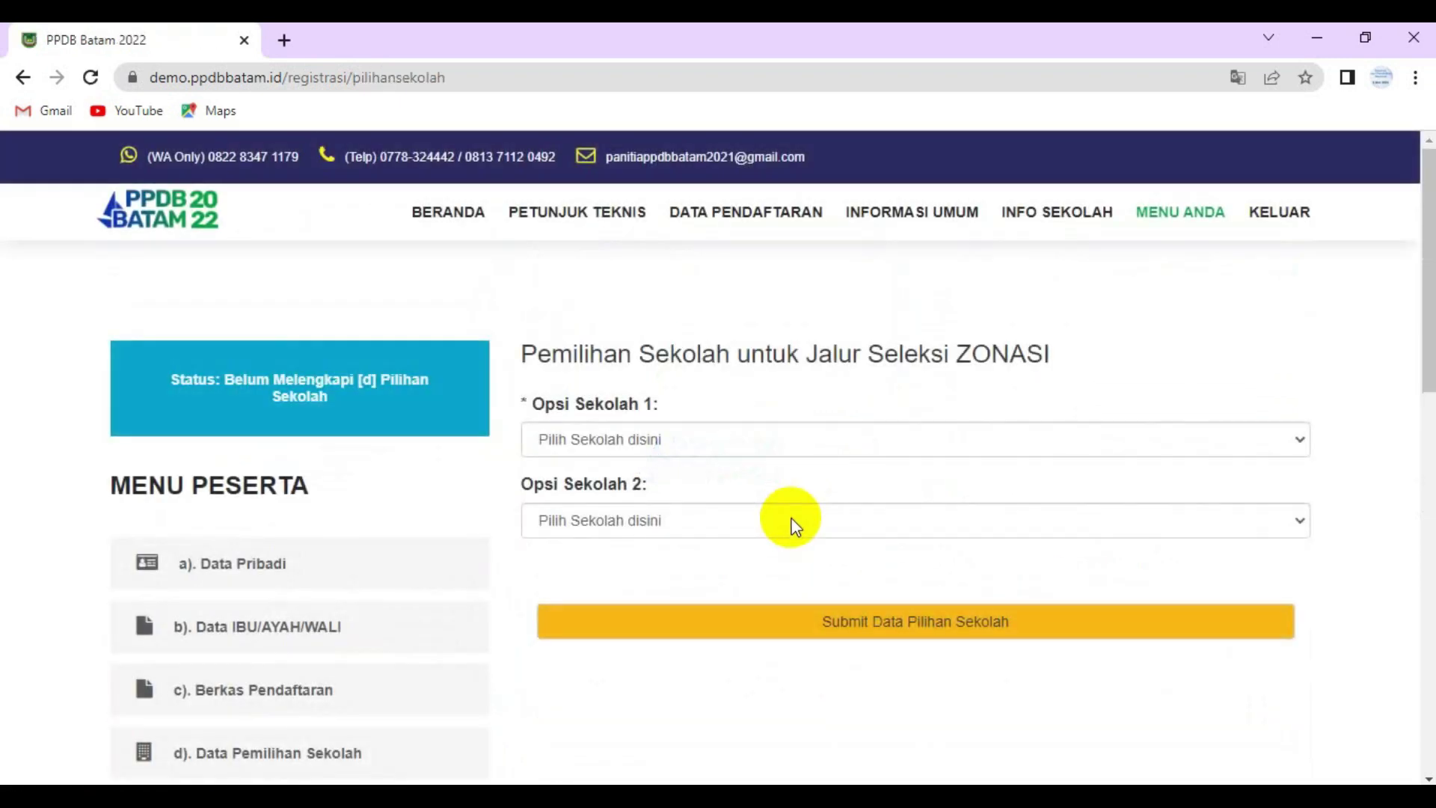
{"action": "left_click", "coordinate": [653, 440]}
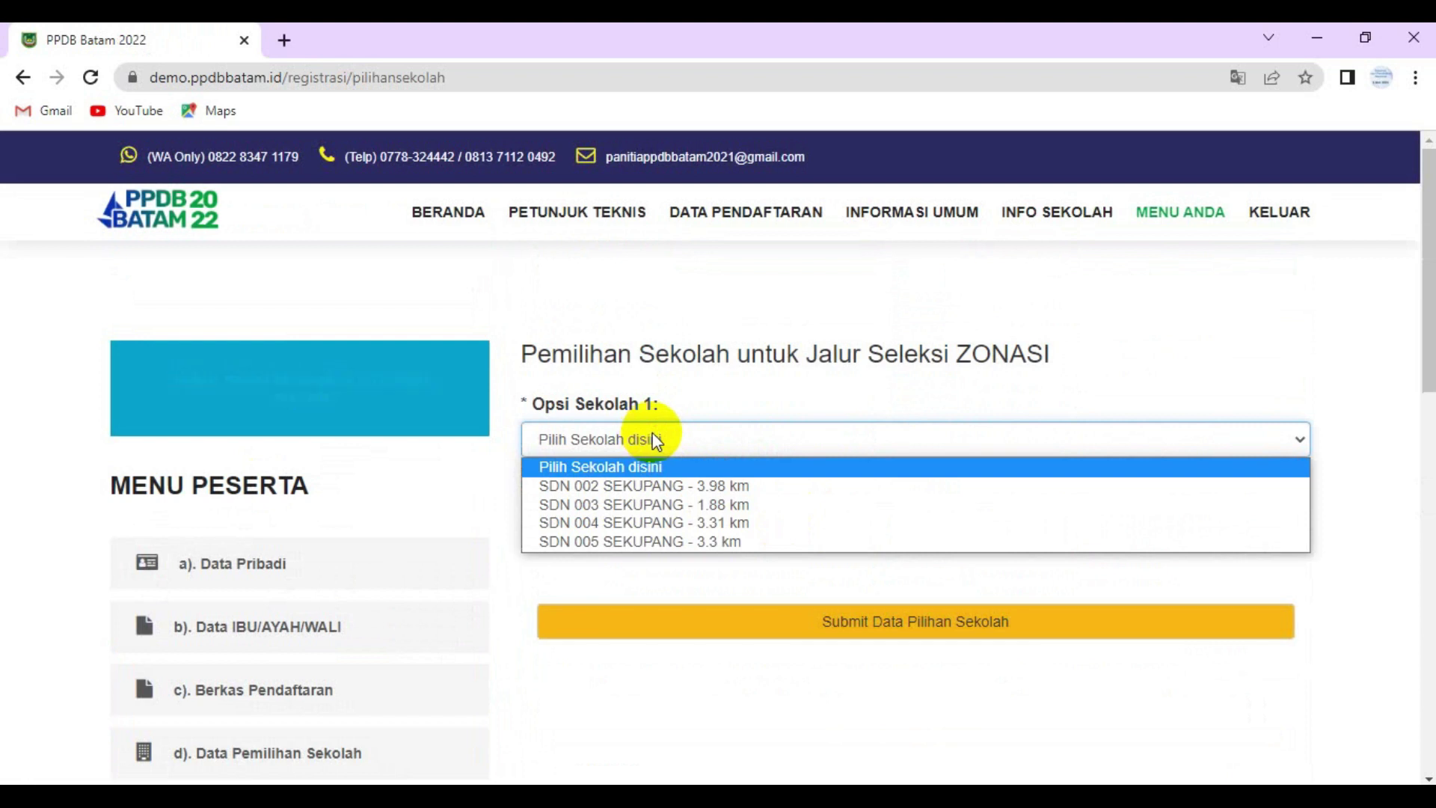
{"action": "left_click", "coordinate": [707, 504]}
{"action": "left_click", "coordinate": [695, 519]}
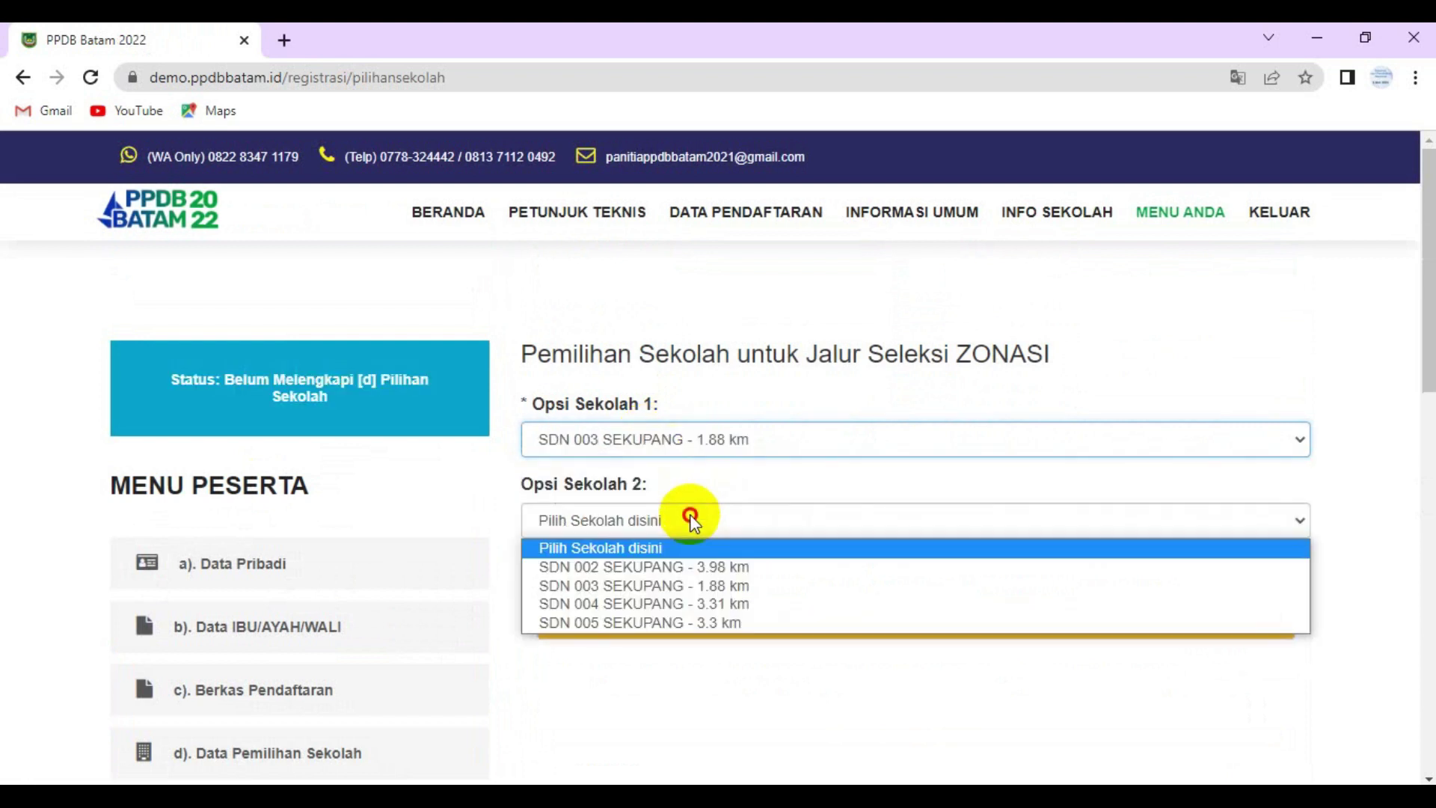
{"action": "left_click", "coordinate": [712, 621]}
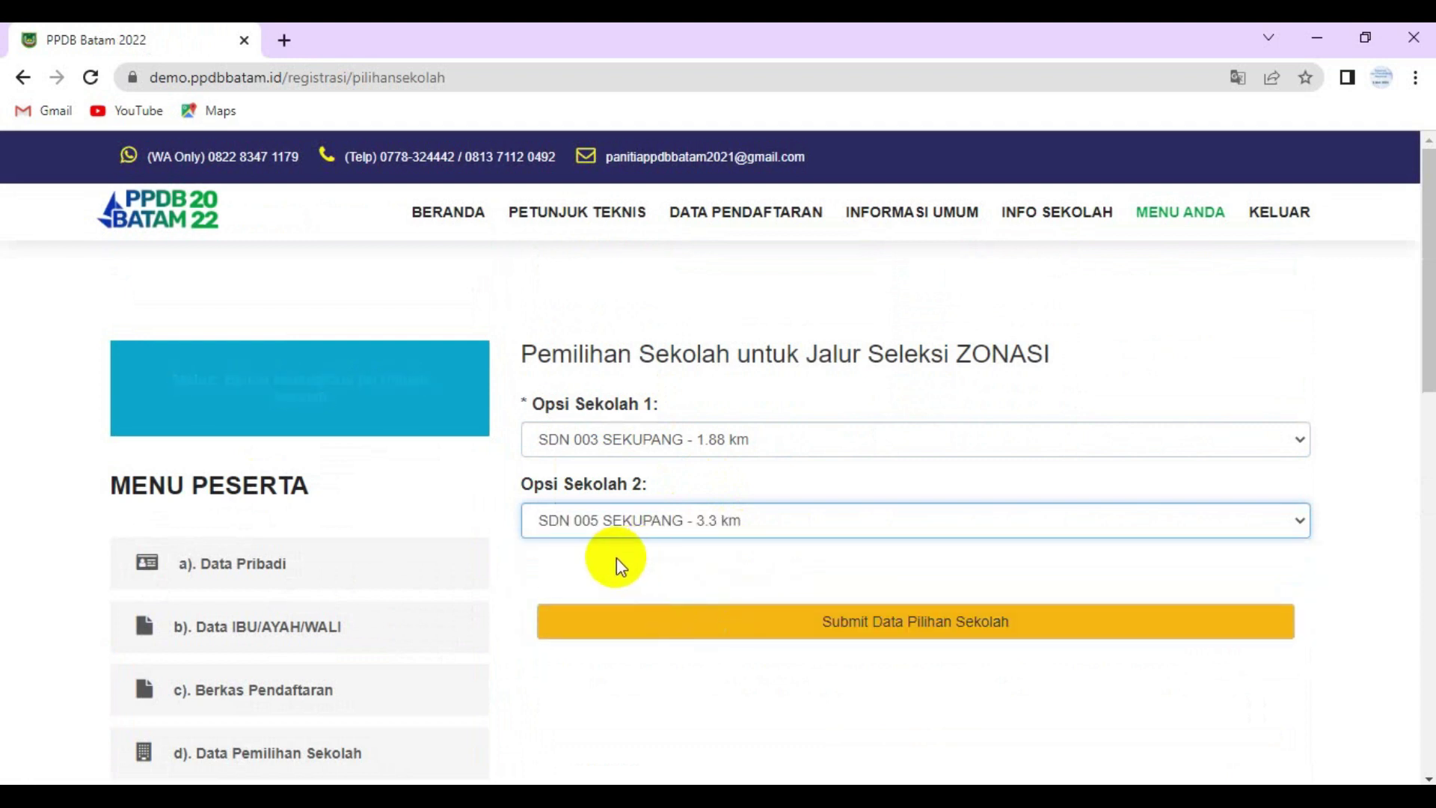
{"action": "left_click", "coordinate": [902, 636]}
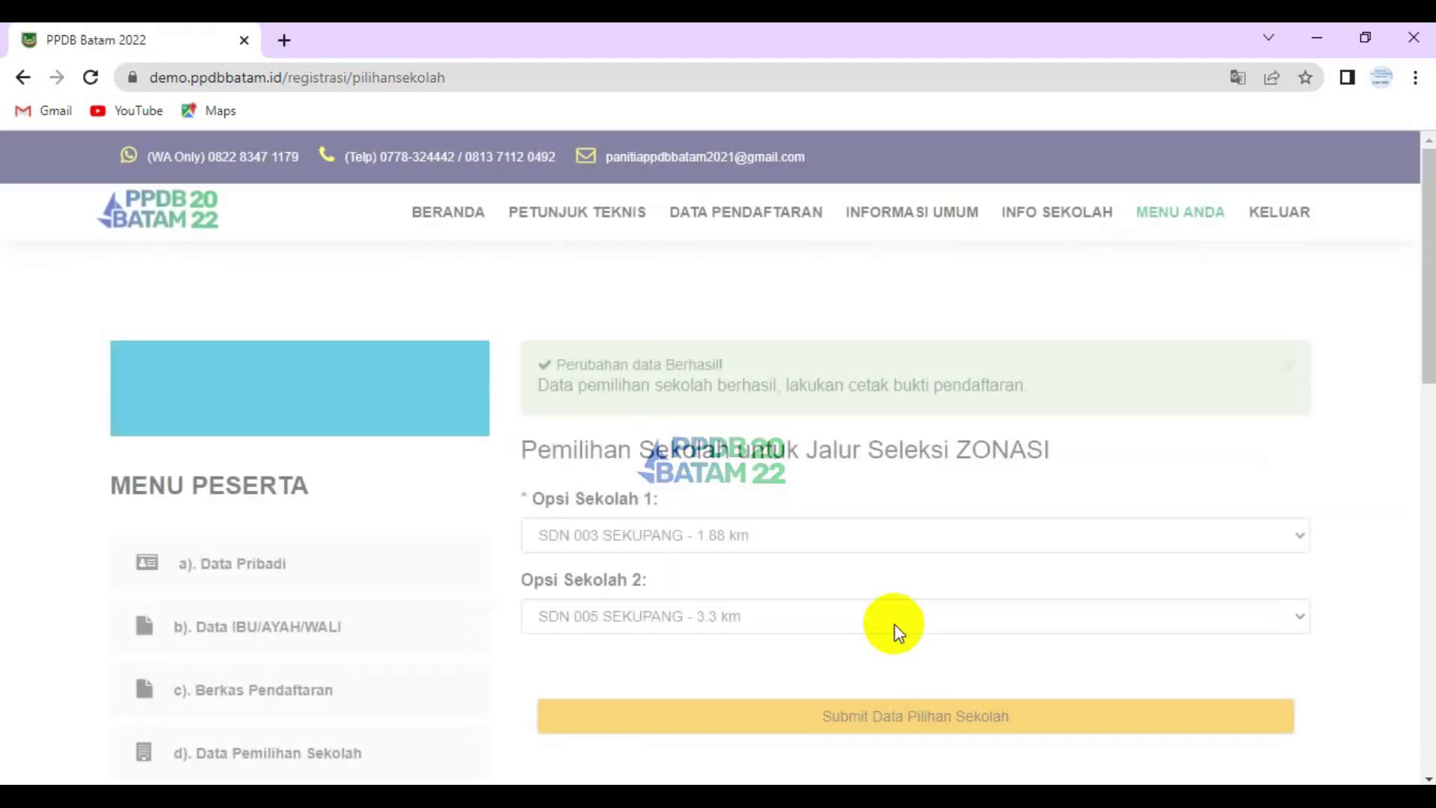
{"action": "scroll", "coordinate": [883, 608], "scroll_direction": "down", "scroll_amount": 3}
{"action": "scroll", "coordinate": [861, 582], "scroll_direction": "down", "scroll_amount": 1}
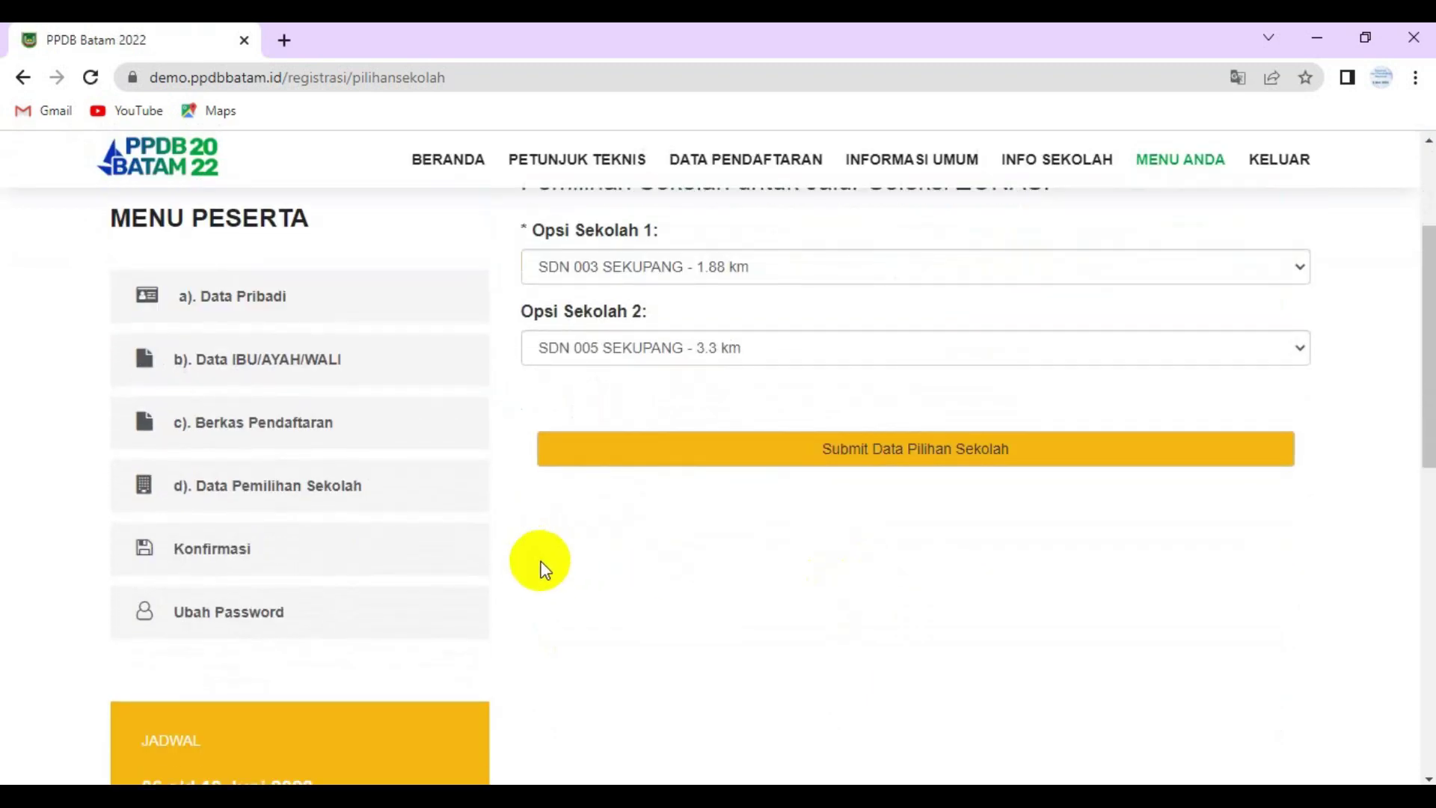
{"action": "scroll", "coordinate": [659, 513], "scroll_direction": "up", "scroll_amount": 3}
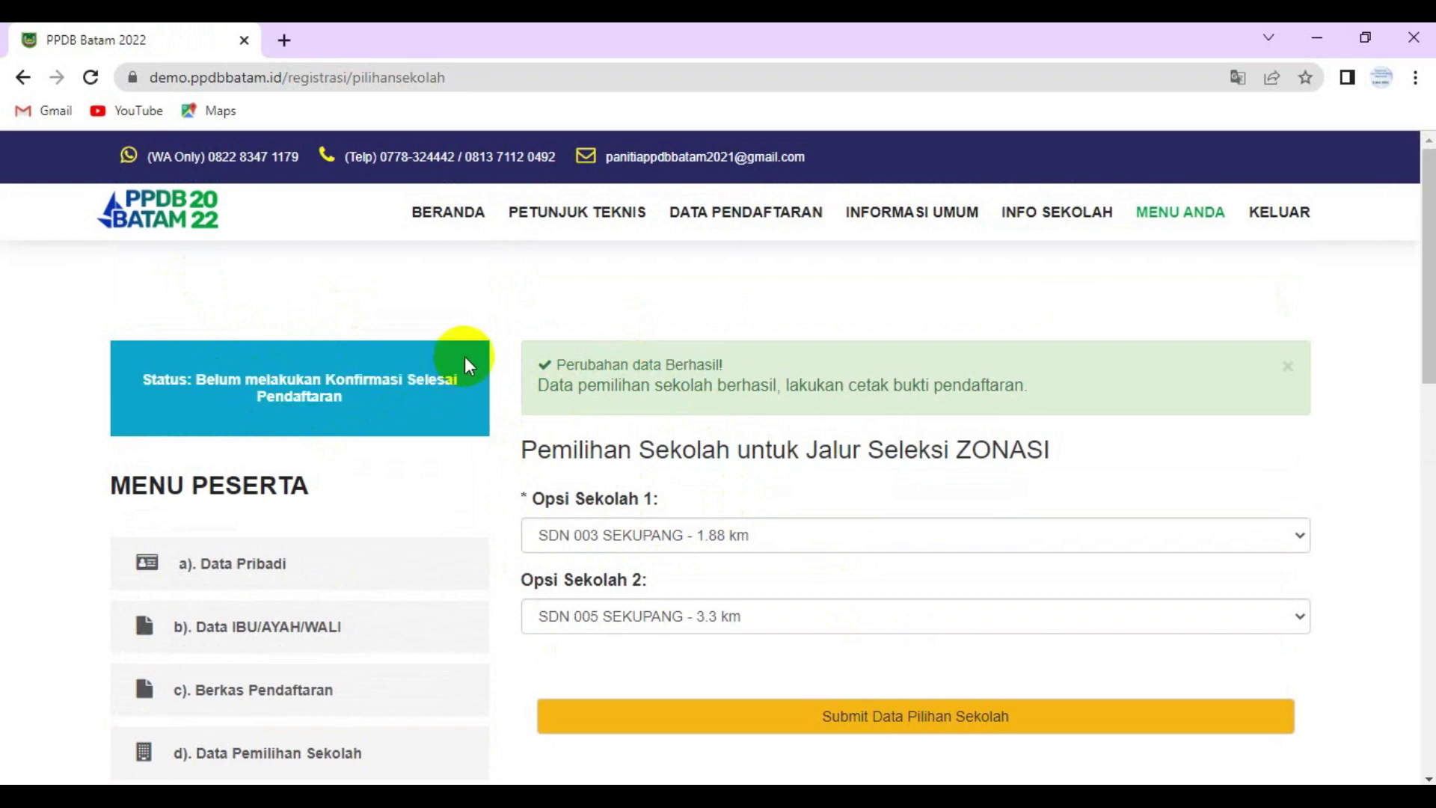
{"action": "scroll", "coordinate": [464, 362], "scroll_direction": "down", "scroll_amount": 5}
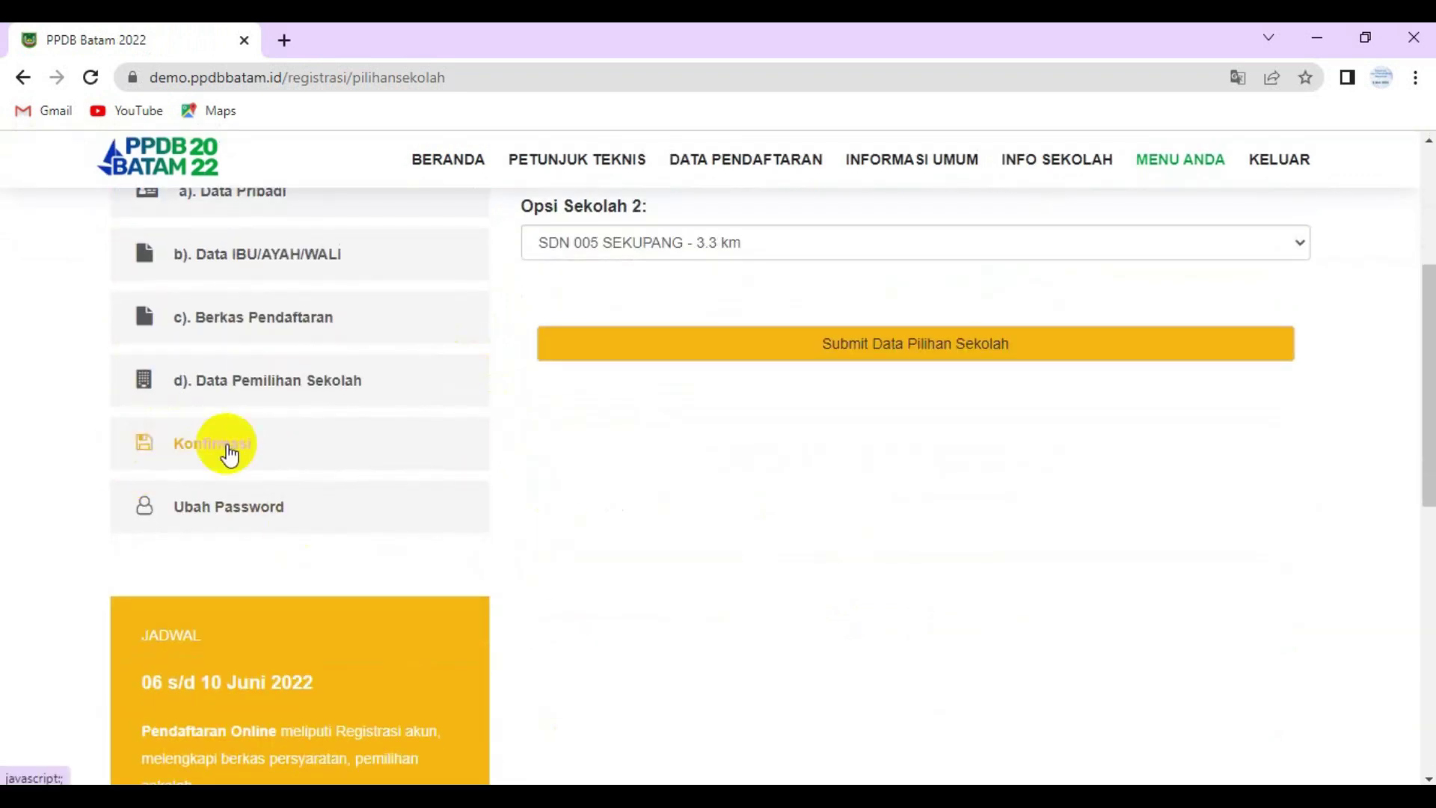
- Confirm the registration via Konfirmasi, answer Ya, and dismiss the success message
{"action": "left_click", "coordinate": [229, 452]}
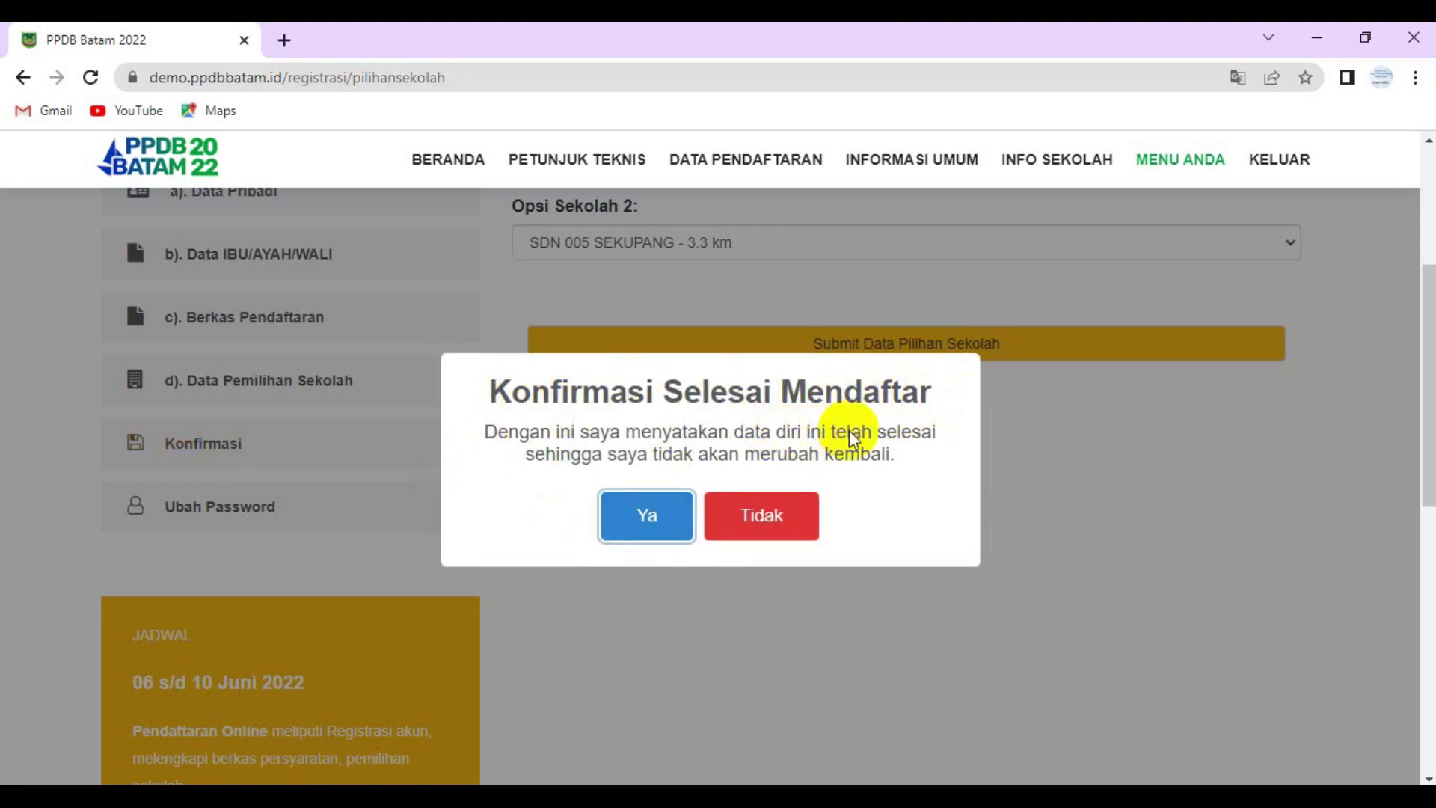
{"action": "left_click", "coordinate": [647, 525]}
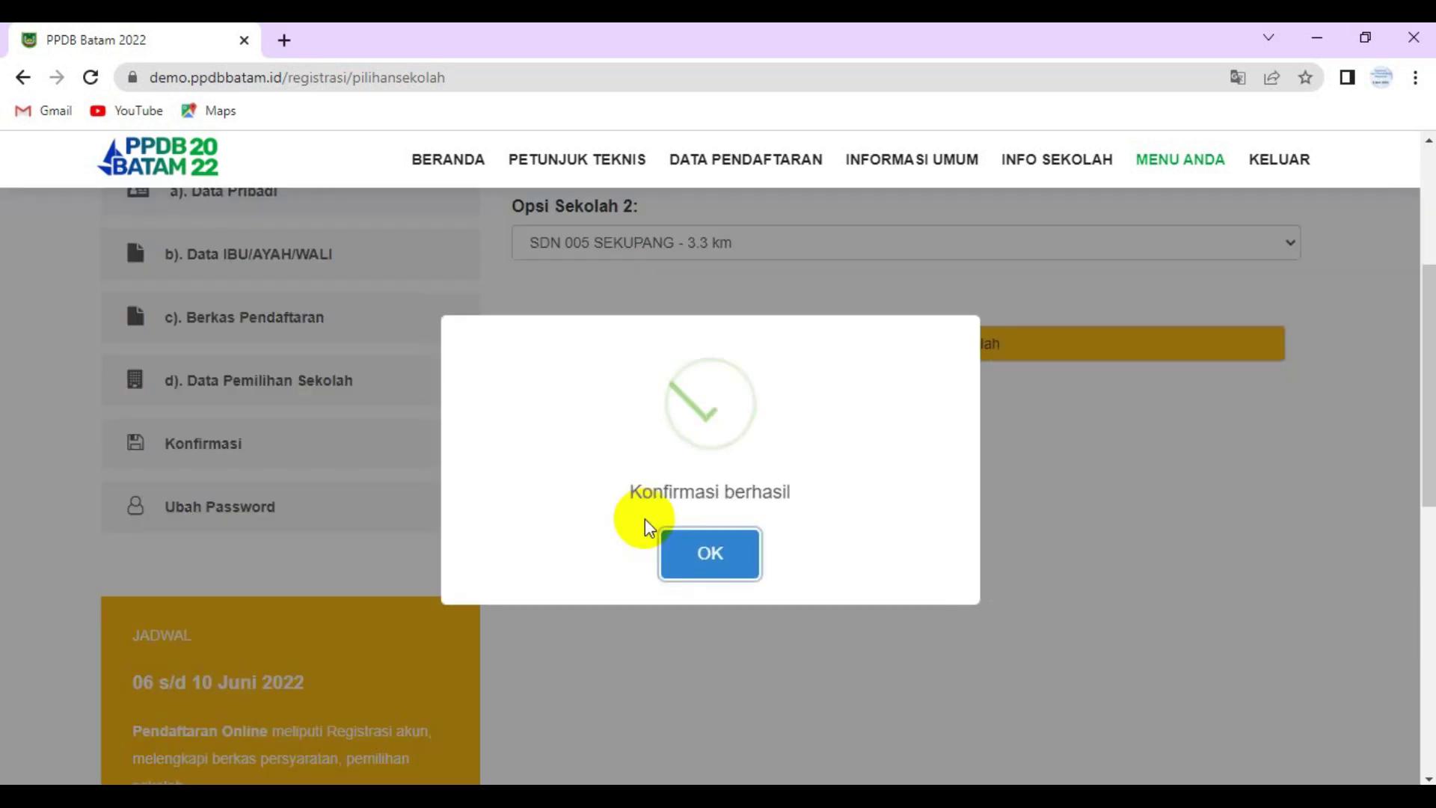
{"action": "left_click", "coordinate": [715, 552]}
{"action": "left_click", "coordinate": [712, 552]}
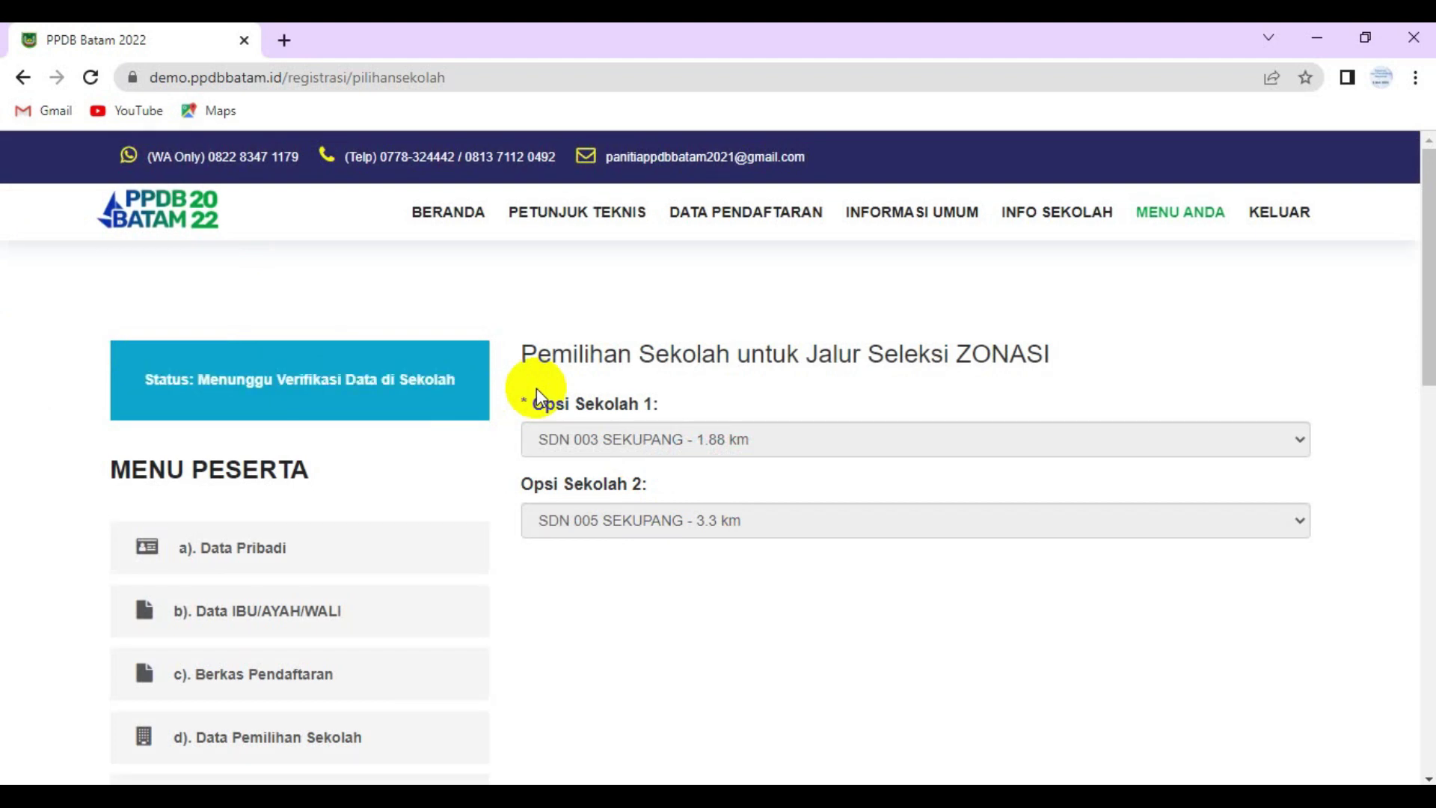
- Go to BERANDA and scroll the homepage down to the PPDB schedule
{"action": "left_click", "coordinate": [465, 214]}
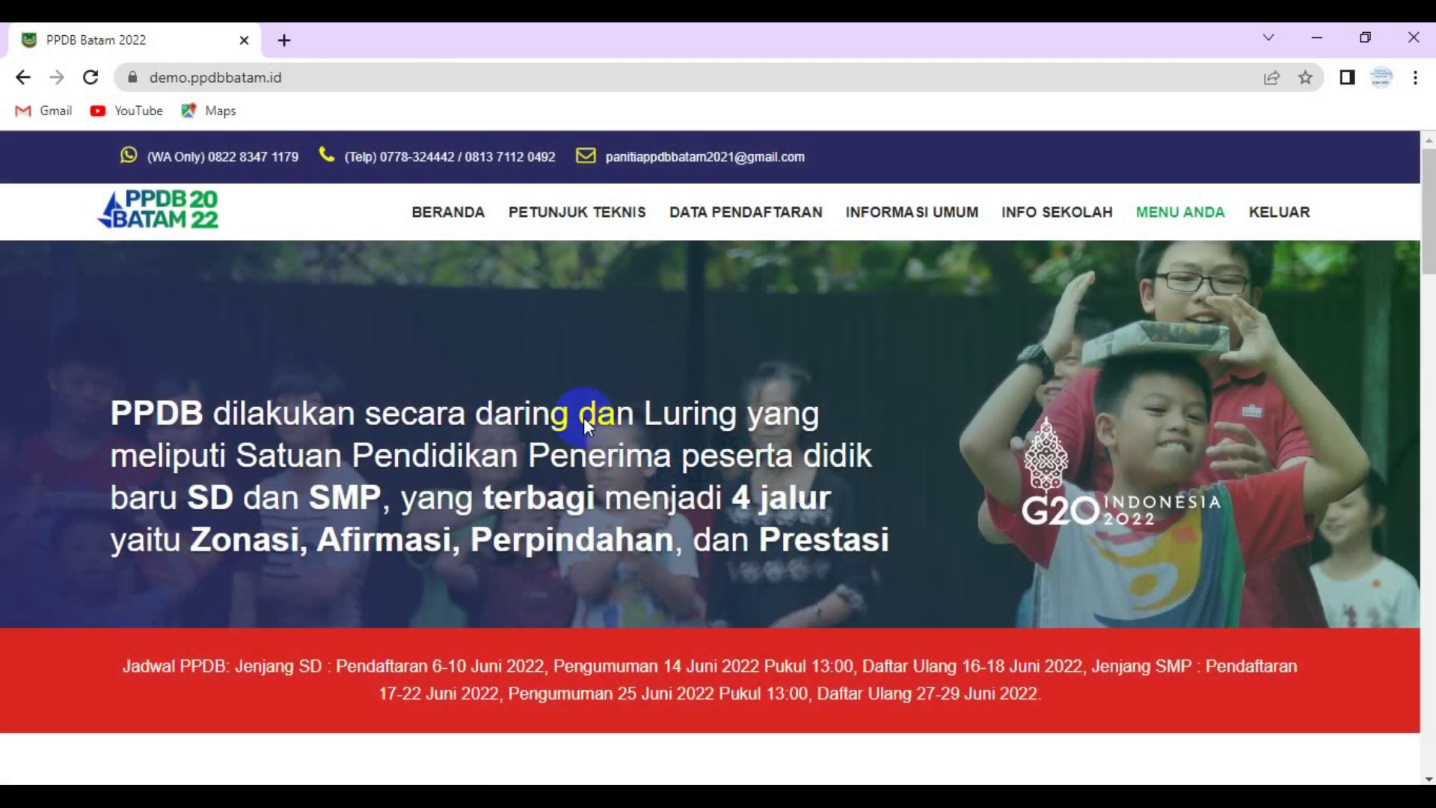
{"action": "scroll", "coordinate": [584, 417], "scroll_direction": "down", "scroll_amount": 3}
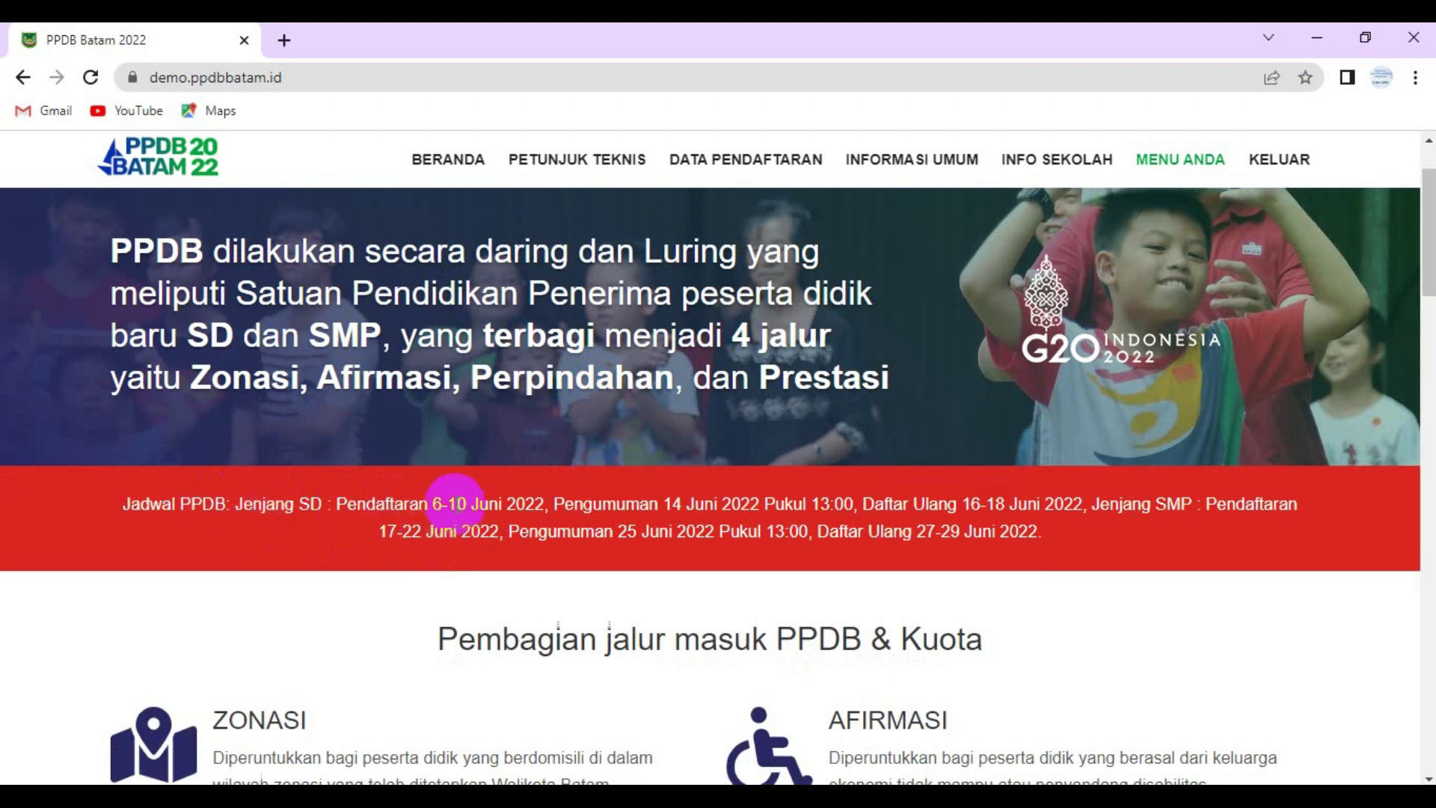